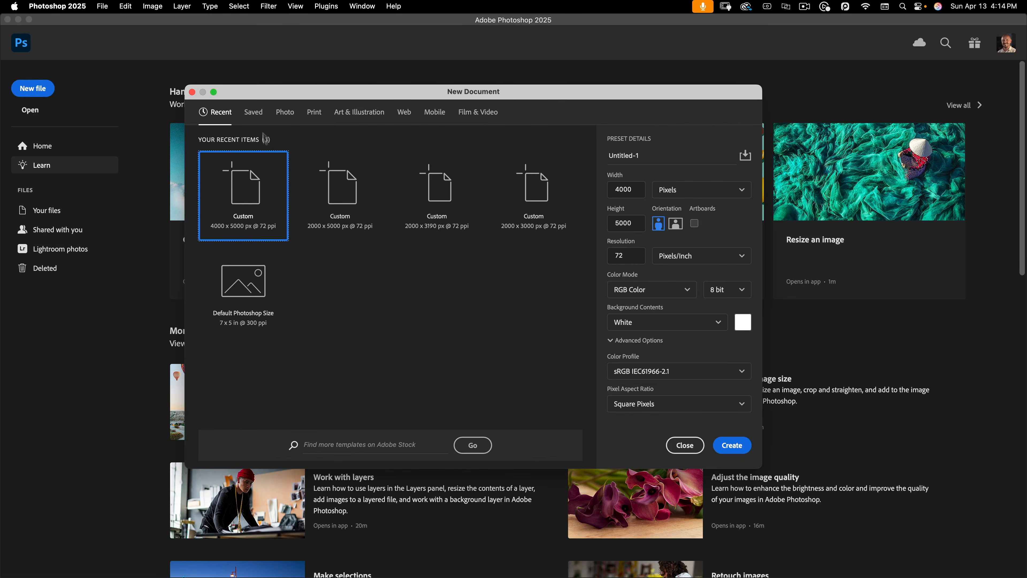
# Create a document from the UHDTV/4K 2160p film preset with the Working RGB: sRGB IEC61966-2.1 color profile
pyautogui.click(485, 111)
pyautogui.click(407, 258)
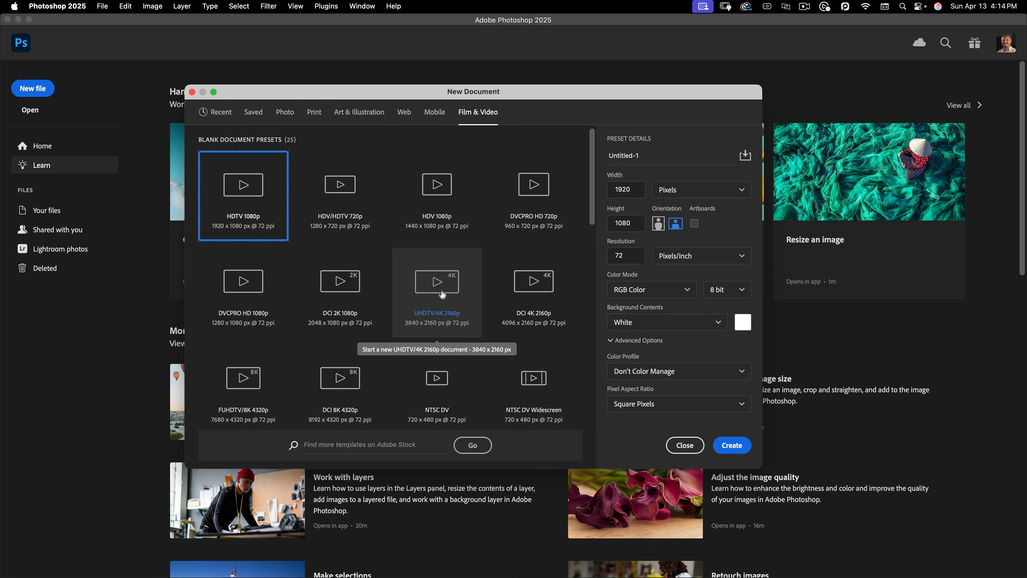
pyautogui.click(427, 289)
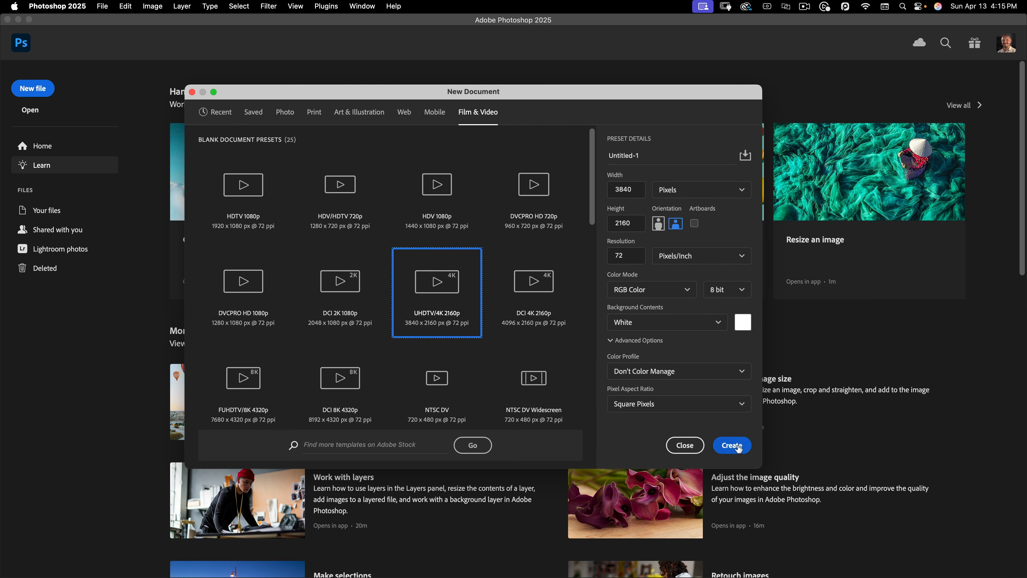
pyautogui.click(663, 371)
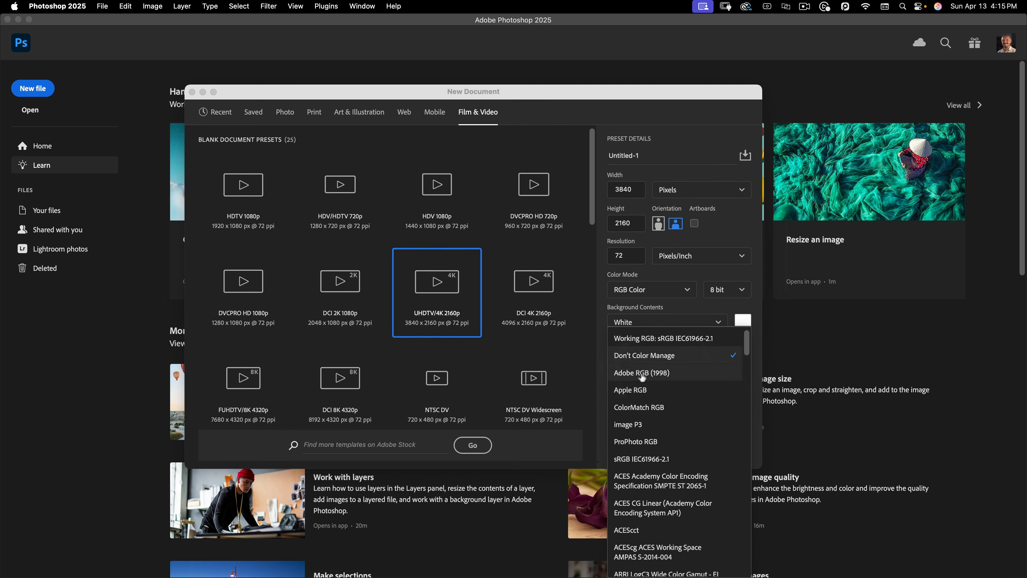
pyautogui.click(643, 338)
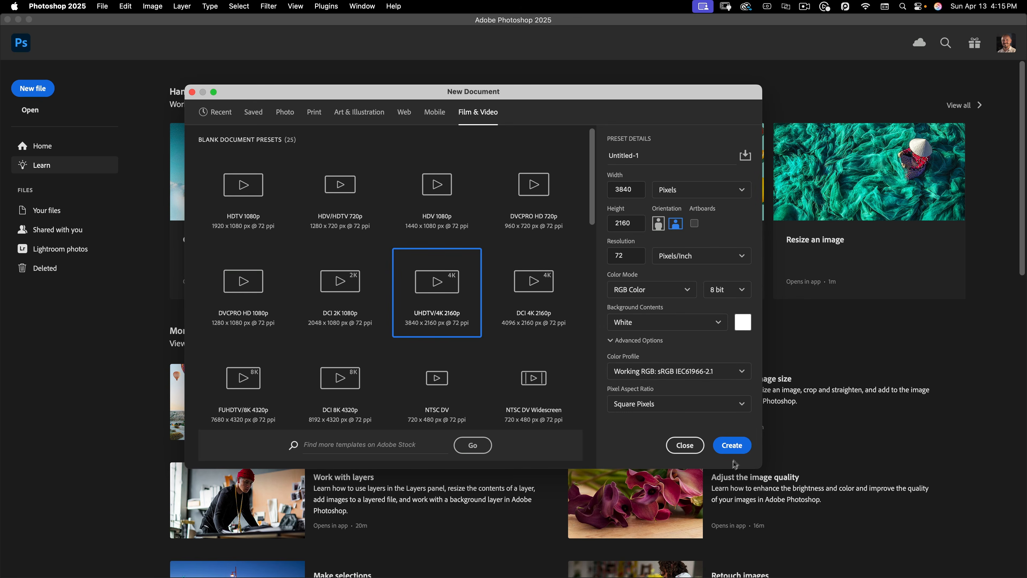
pyautogui.click(735, 451)
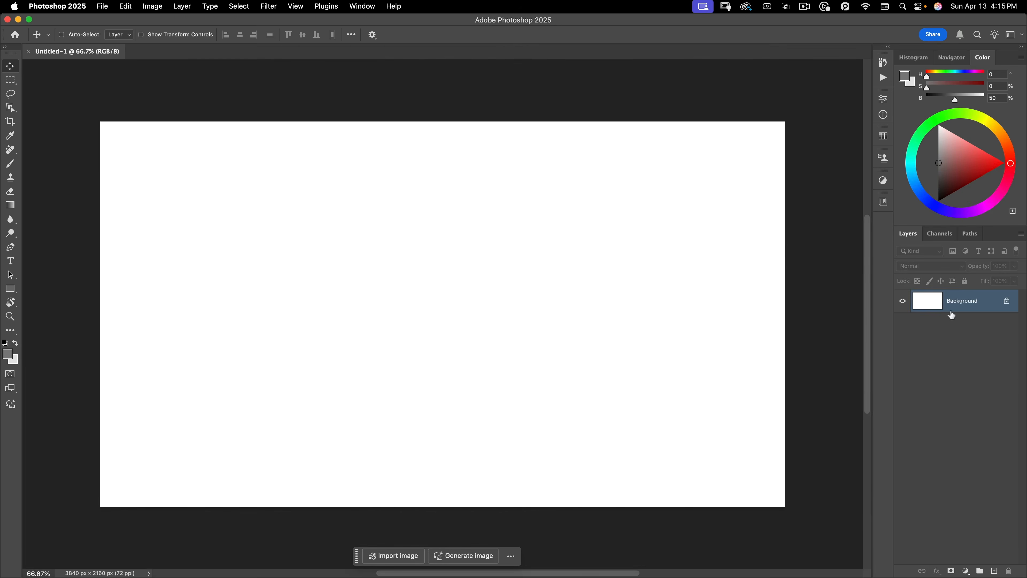
# Place the Unsplash lamp photo from the assets folder as an embedded image
pyautogui.click(103, 7)
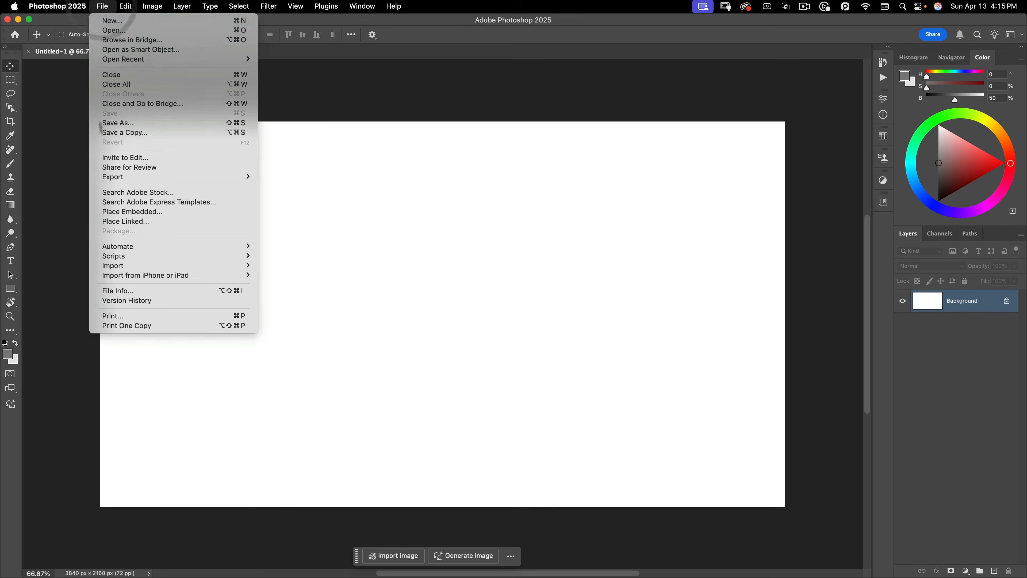
pyautogui.click(103, 212)
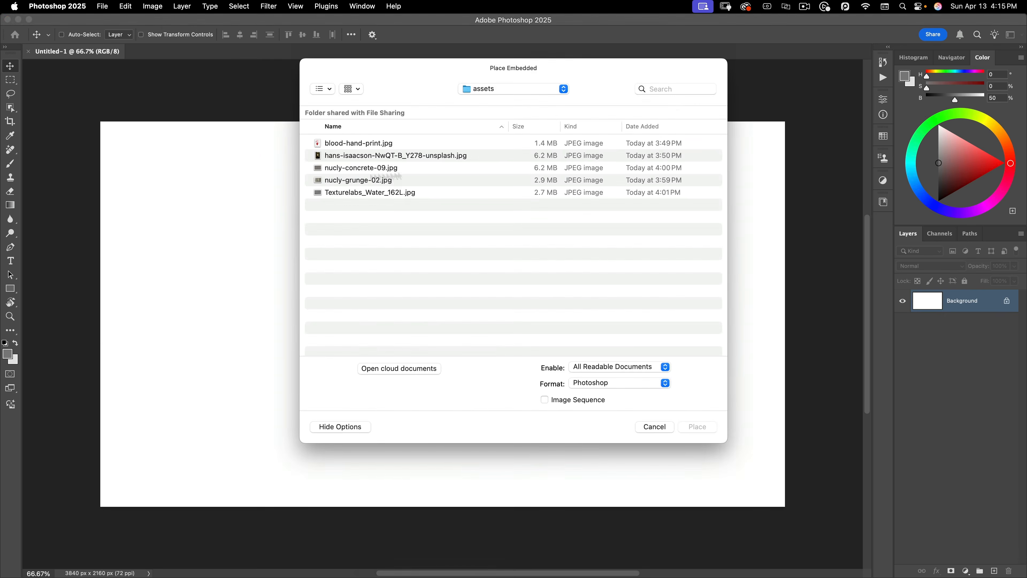
pyautogui.click(351, 155)
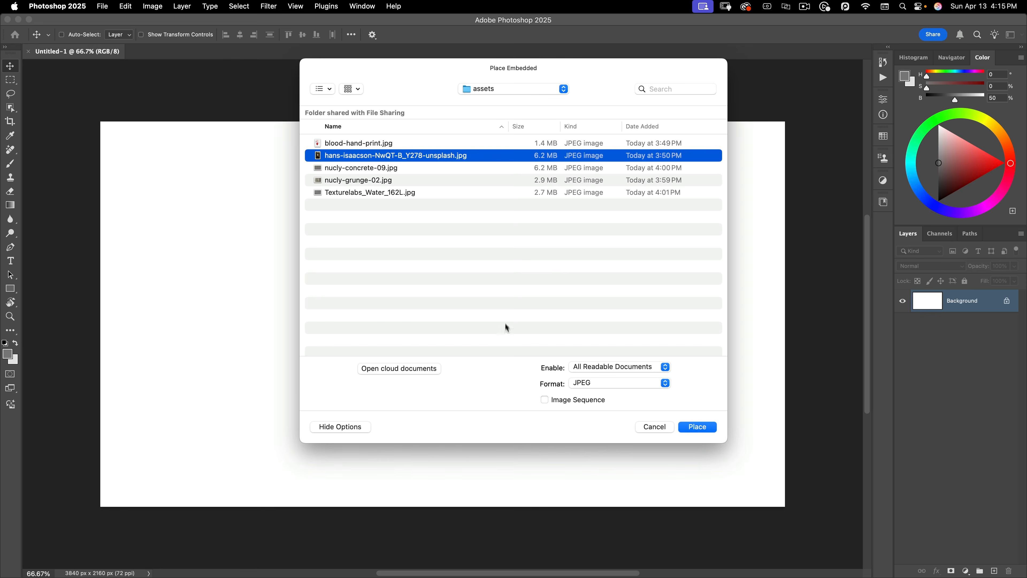
pyautogui.click(695, 426)
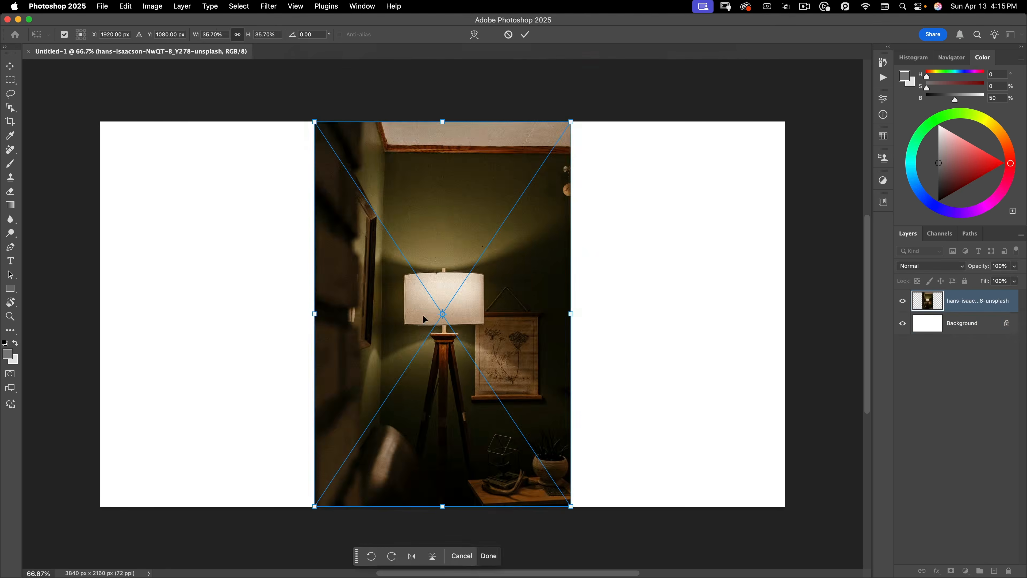
# Scale the lamp photo from its center to about 95% to fill the canvas width, and move it up to about Y 134 px
pyautogui.moveTo(571, 292); pyautogui.dragTo(783, 290)
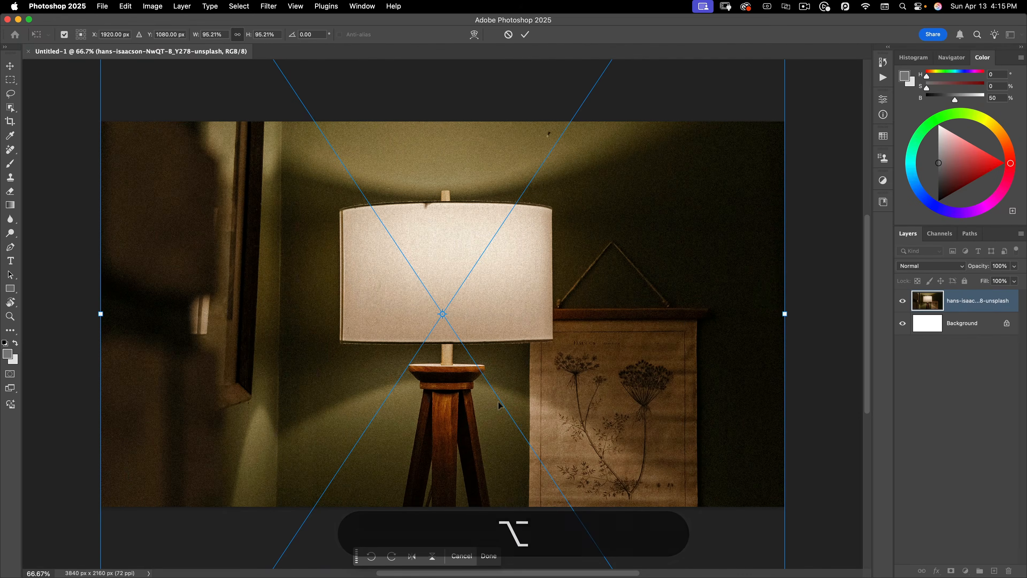
pyautogui.moveTo(500, 404); pyautogui.dragTo(506, 255)
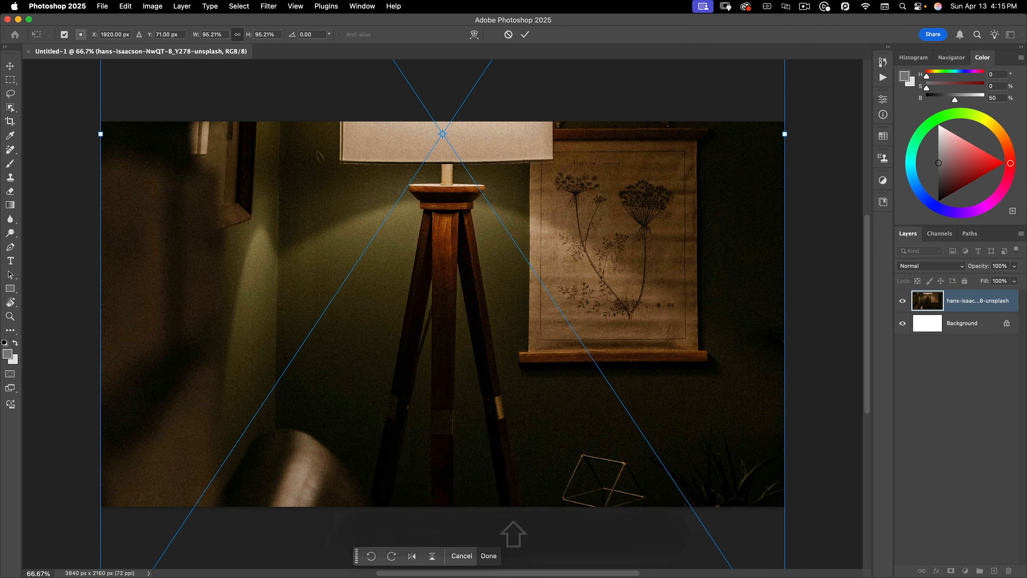
pyautogui.moveTo(651, 202); pyautogui.dragTo(652, 214)
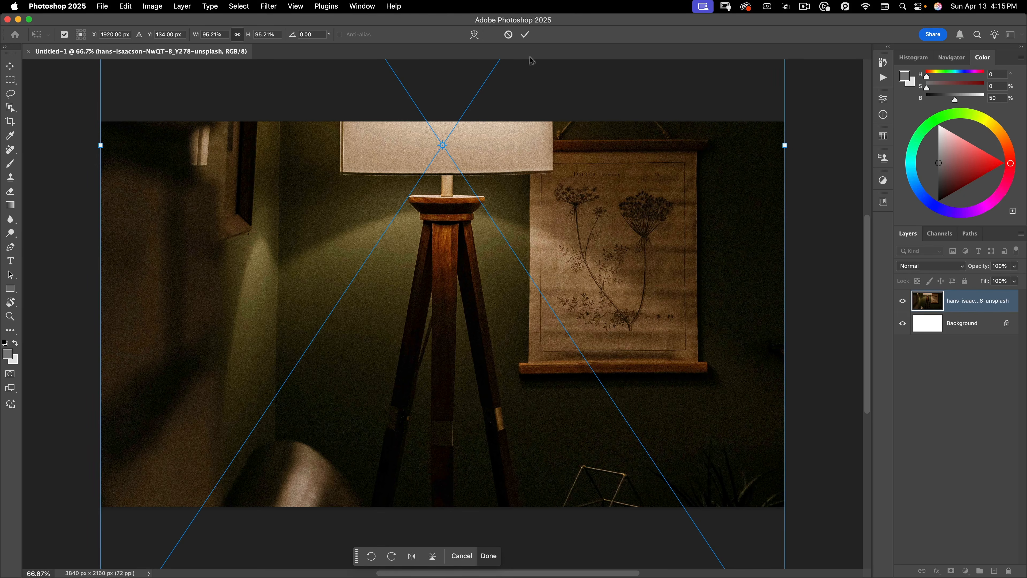
pyautogui.click(525, 35)
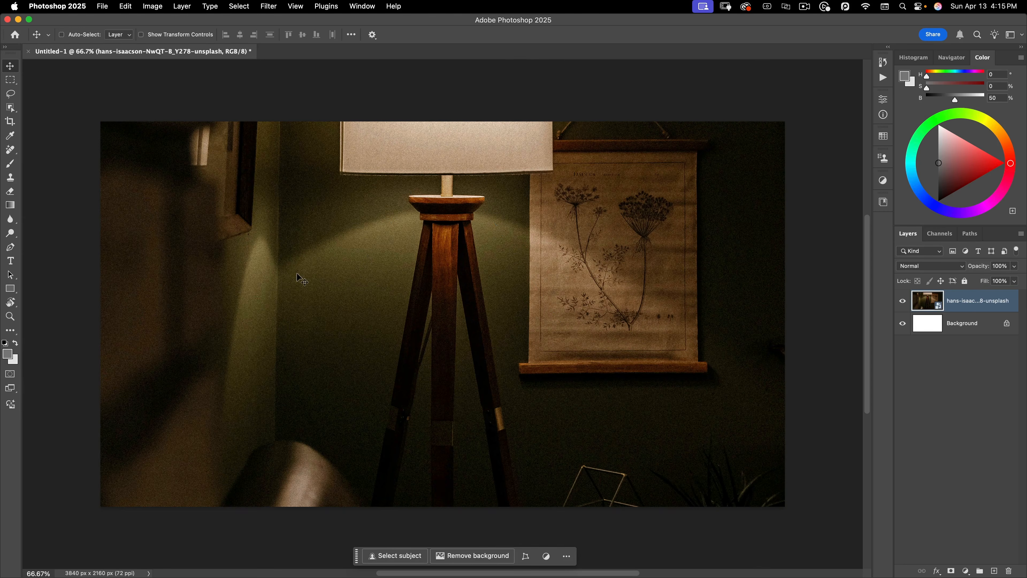
# Place Texturelabs_Water_162L.jpg as an embedded image above the lamp photo and scale it from its center to the canvas width
pyautogui.press('space')
pyautogui.scroll(-4, 378, 317)
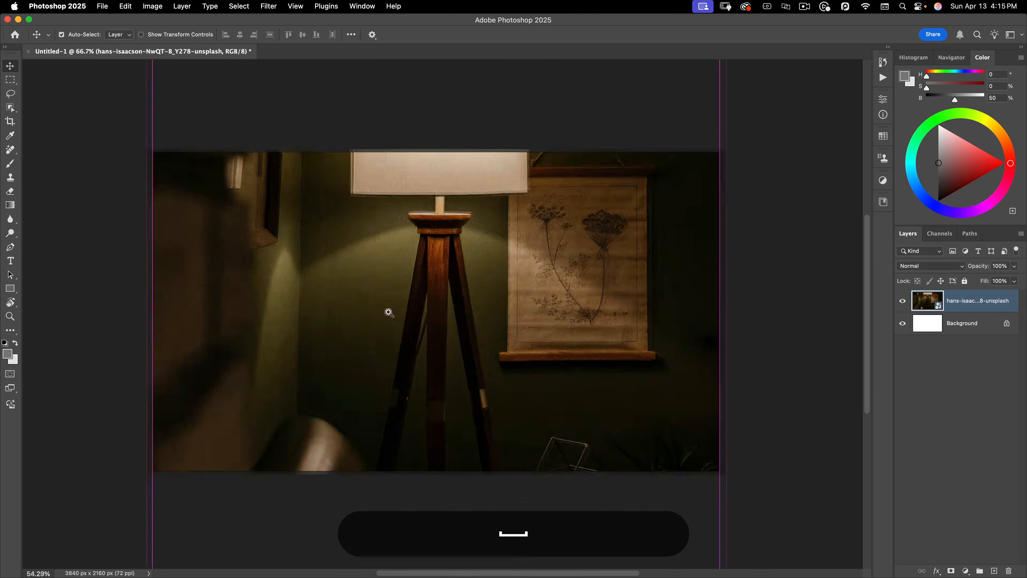
pyautogui.moveTo(384, 316); pyautogui.dragTo(468, 328)
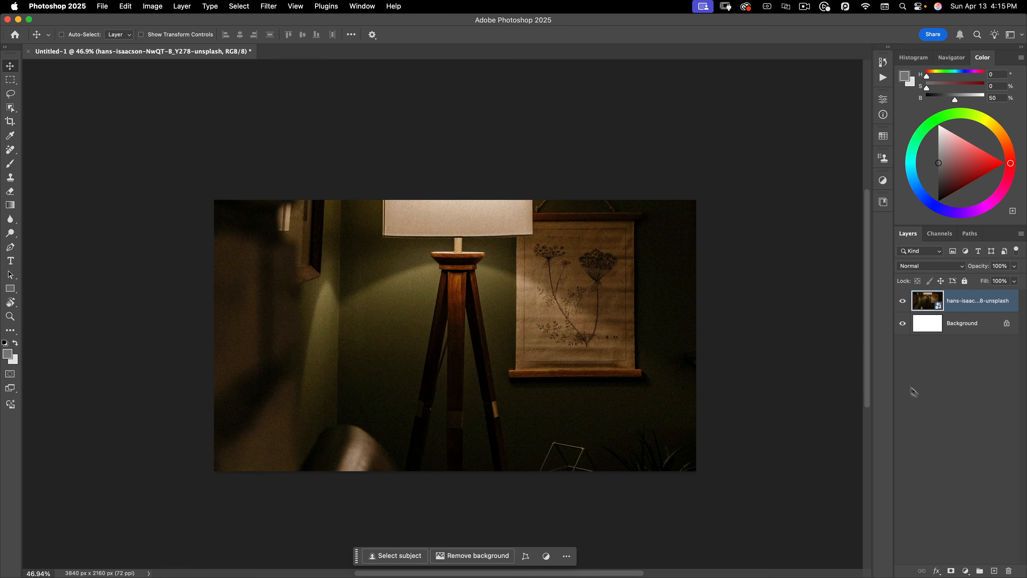
pyautogui.click(99, 8)
pyautogui.click(131, 211)
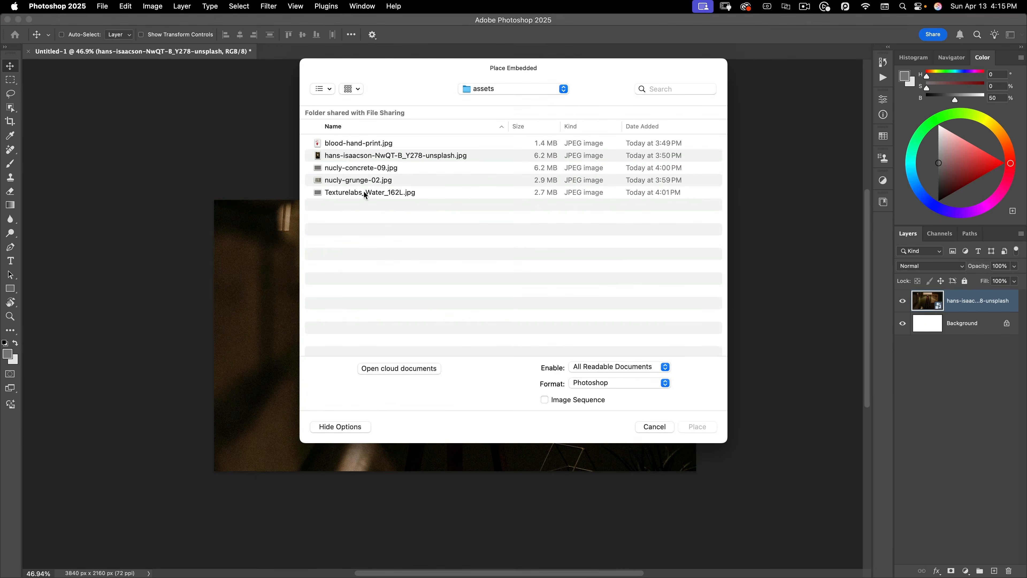
pyautogui.click(364, 190)
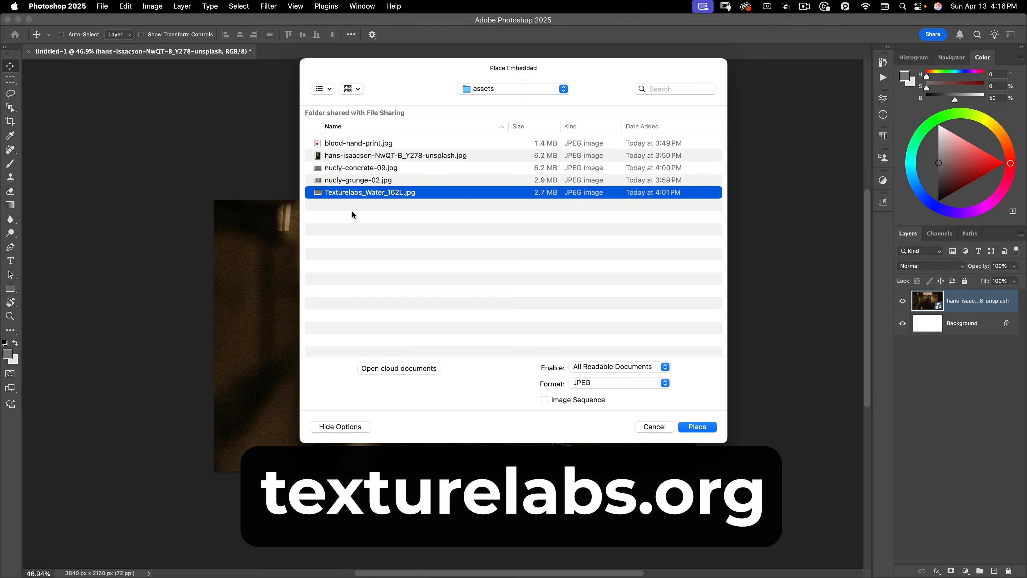
pyautogui.click(697, 426)
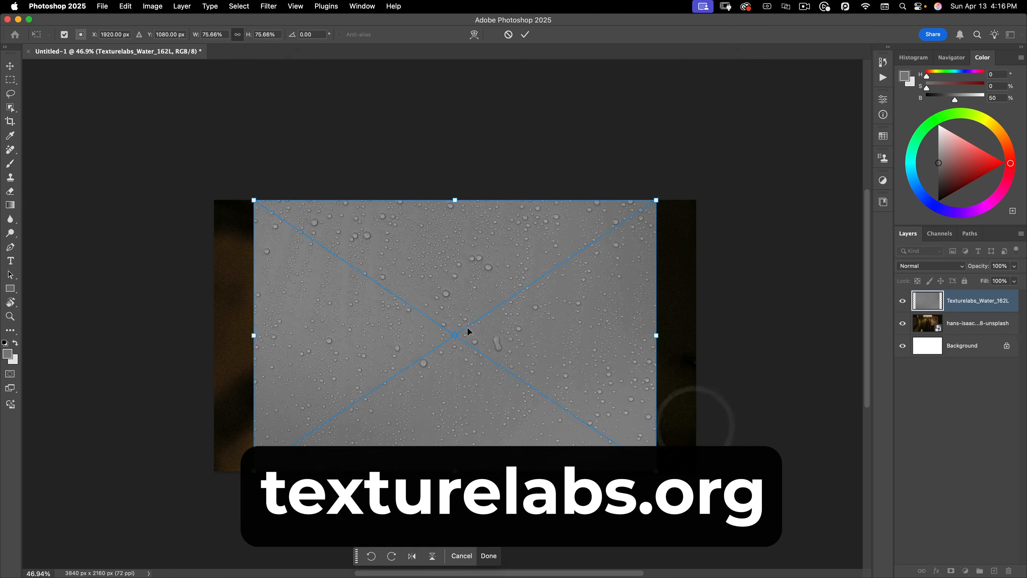
pyautogui.moveTo(656, 335); pyautogui.dragTo(695, 321)
pyautogui.doubleClick(592, 309)
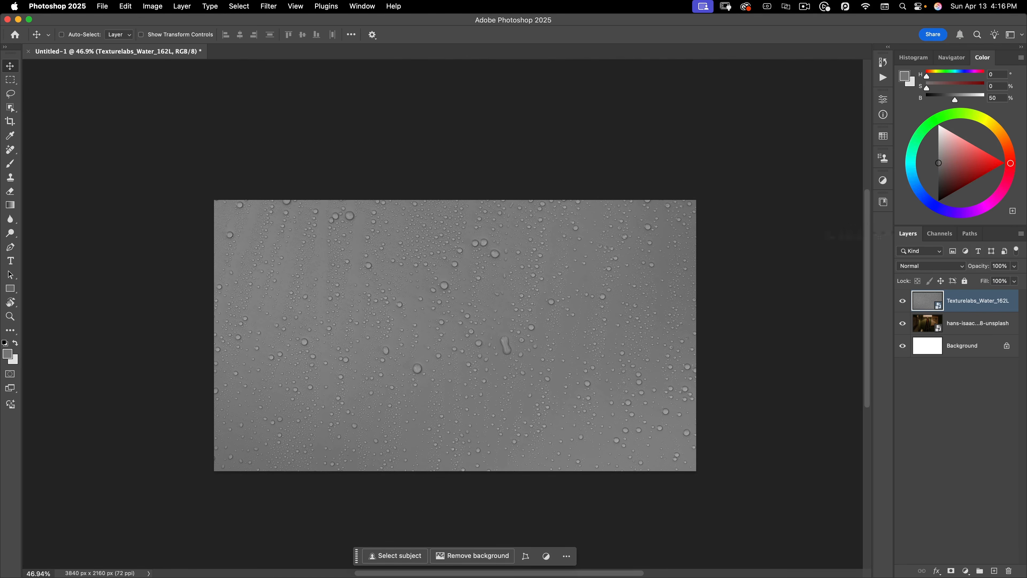
# Set the water texture layer's blend mode to Linear Light and inspect the droplets over the photo
pyautogui.click(937, 267)
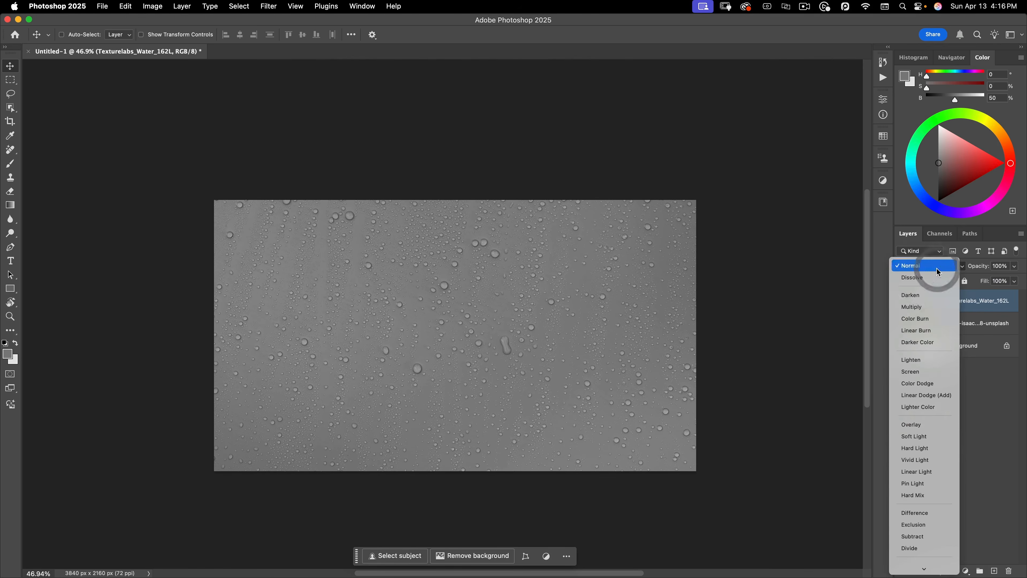
pyautogui.click(936, 471)
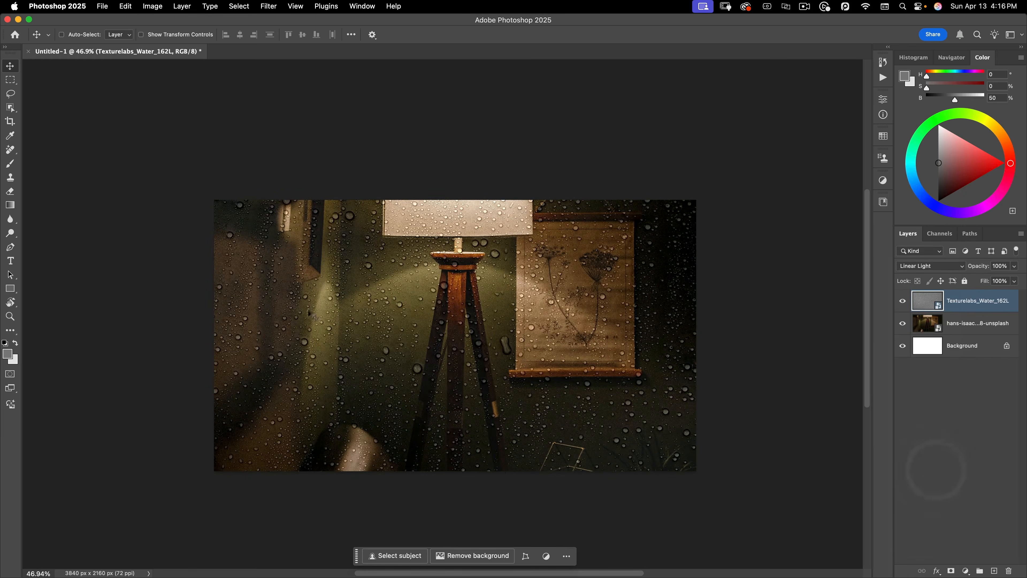
pyautogui.press('super+space')
pyautogui.moveTo(431, 454); pyautogui.dragTo(457, 428)
pyautogui.moveTo(447, 352); pyautogui.dragTo(424, 354)
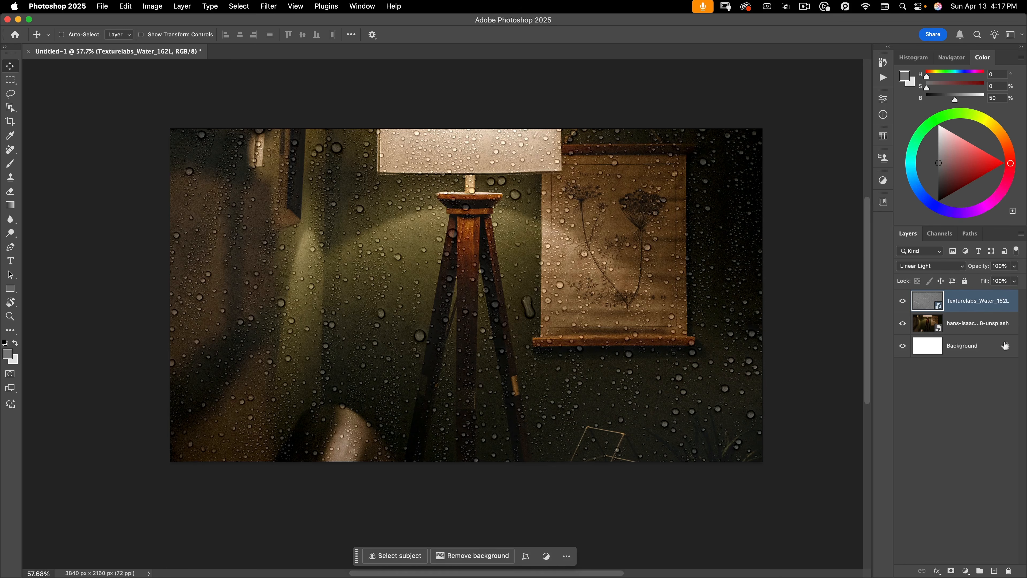
# Apply a Gaussian Blur with a 65-pixel radius to the lamp photo layer
pyautogui.click(980, 329)
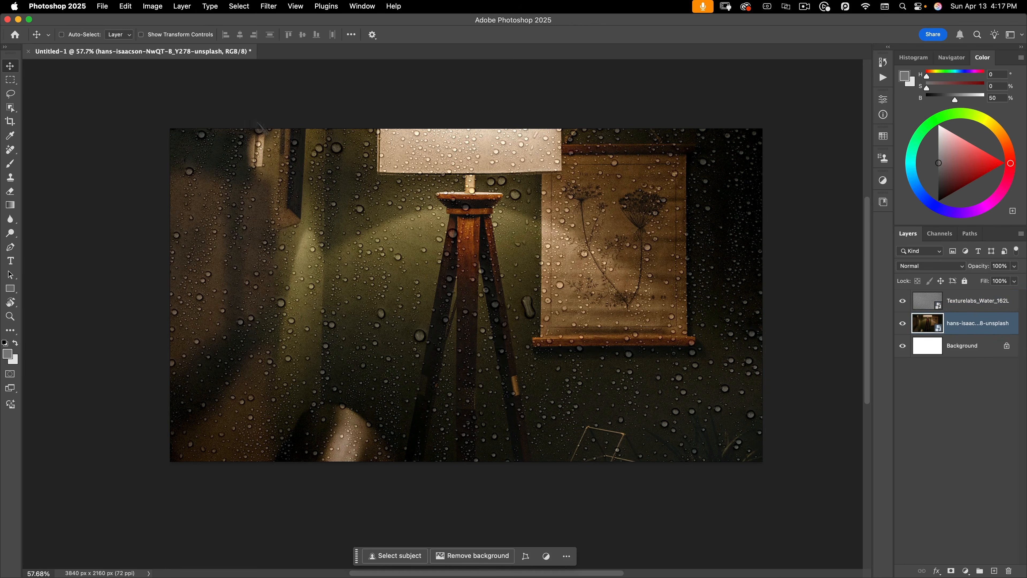
pyautogui.click(272, 6)
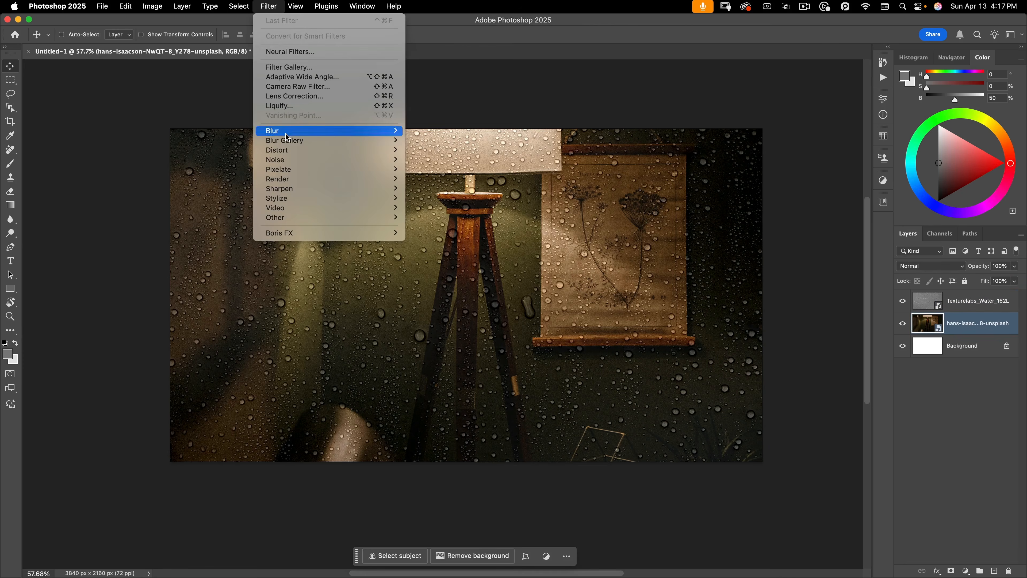
pyautogui.moveTo(384, 131)
pyautogui.click(462, 170)
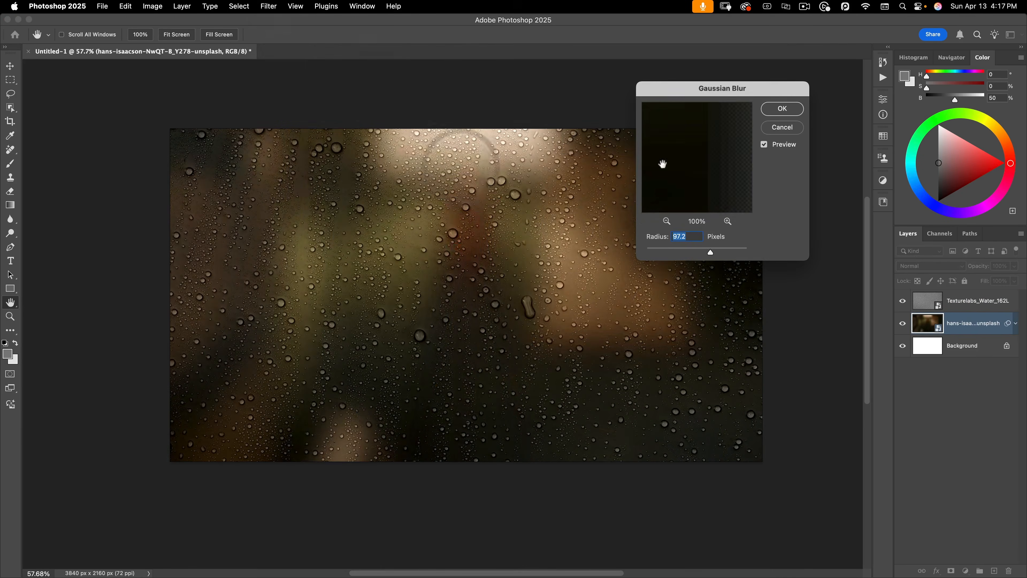
pyautogui.moveTo(679, 254); pyautogui.dragTo(703, 252)
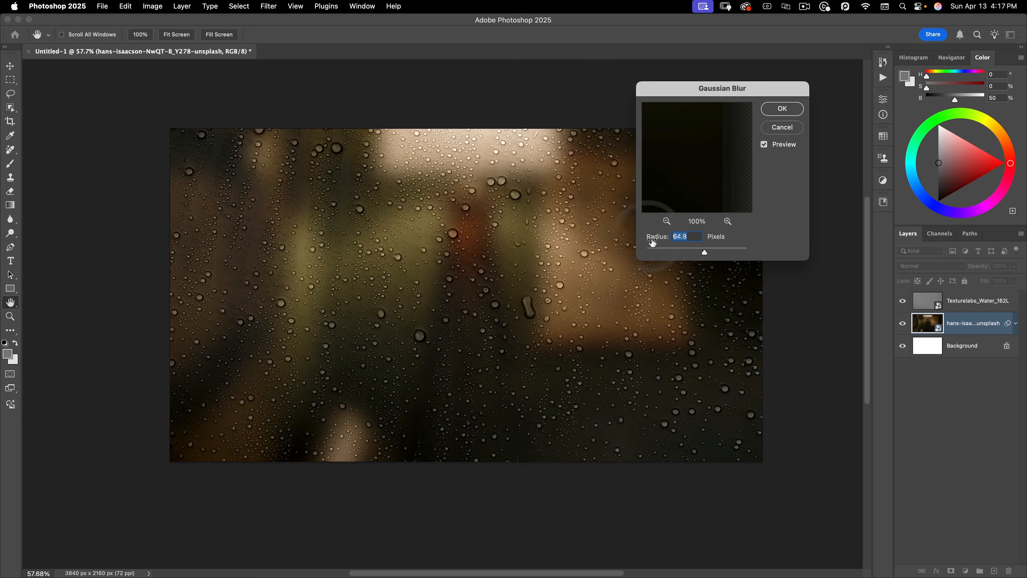
pyautogui.write('65')
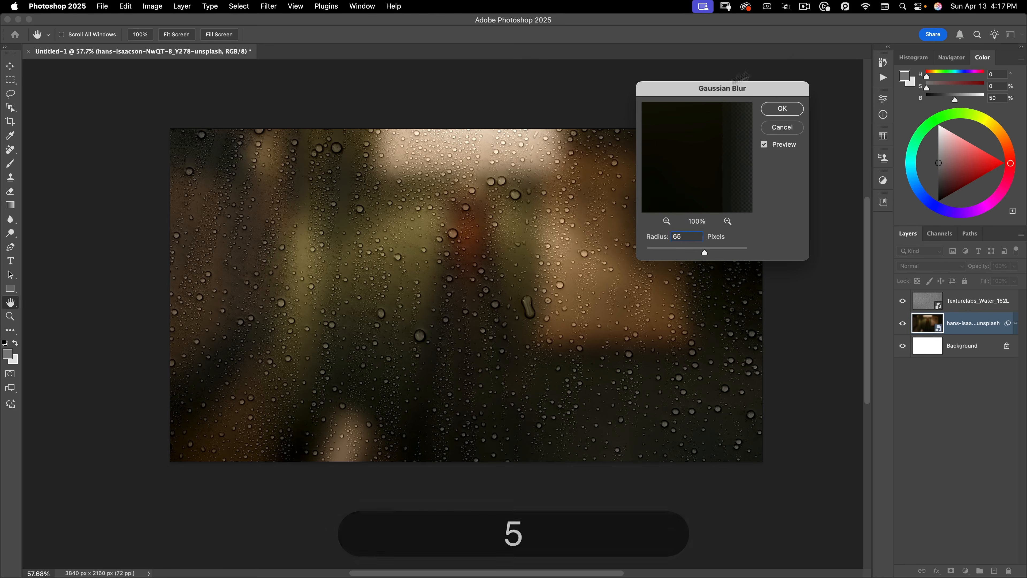
pyautogui.click(781, 109)
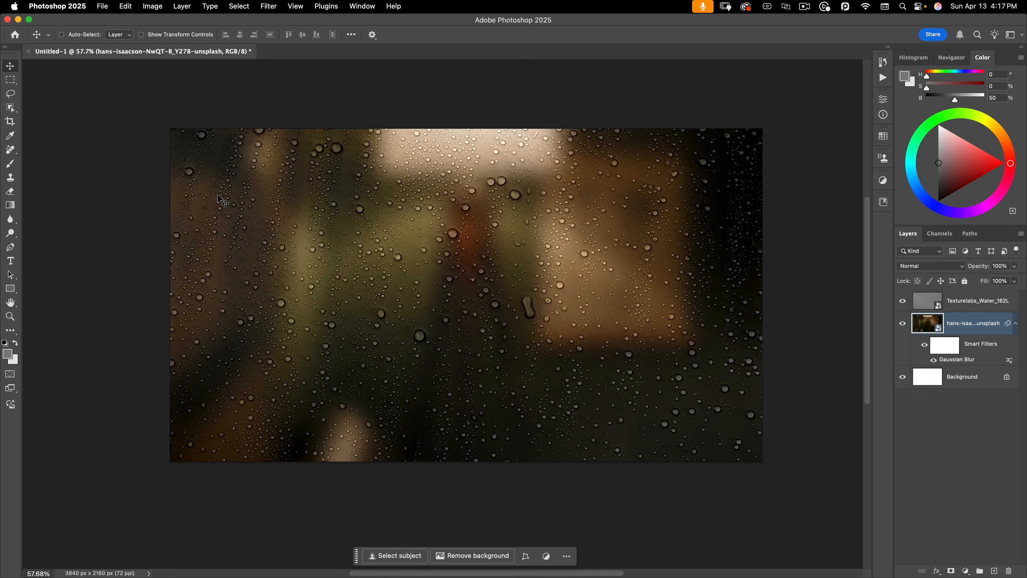
# Place nucly-grunge-02.jpg as an embedded image directly above the lamp photo and scale it from its center to about 470%, filling the canvas width
pyautogui.moveTo(987, 303); pyautogui.dragTo(940, 293)
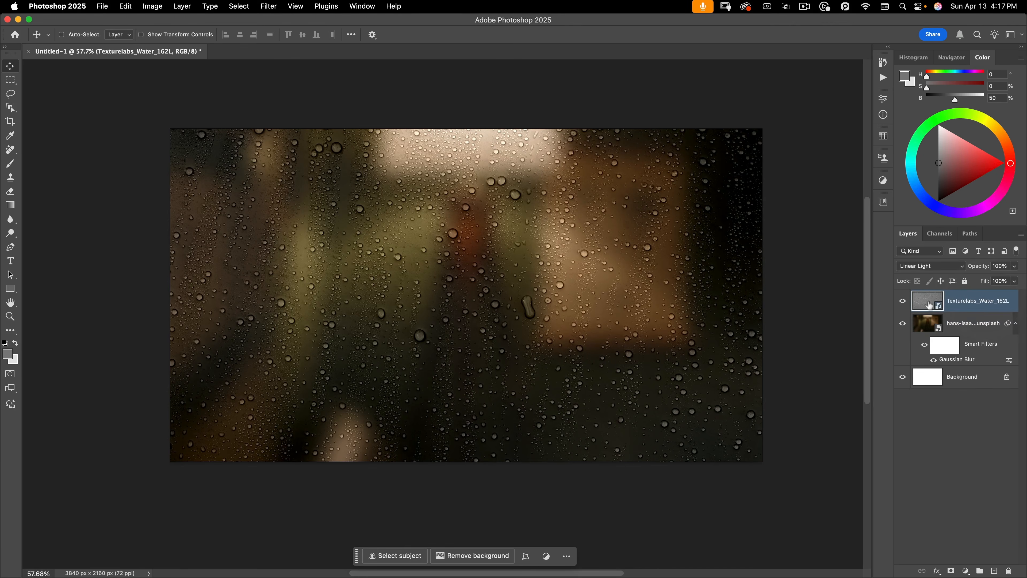
pyautogui.click(953, 324)
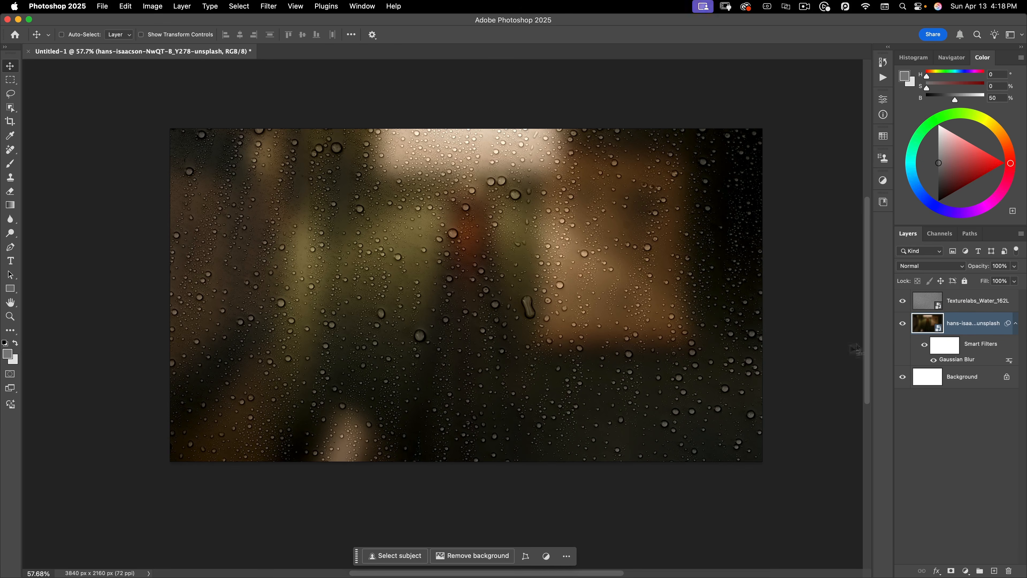
pyautogui.click(102, 7)
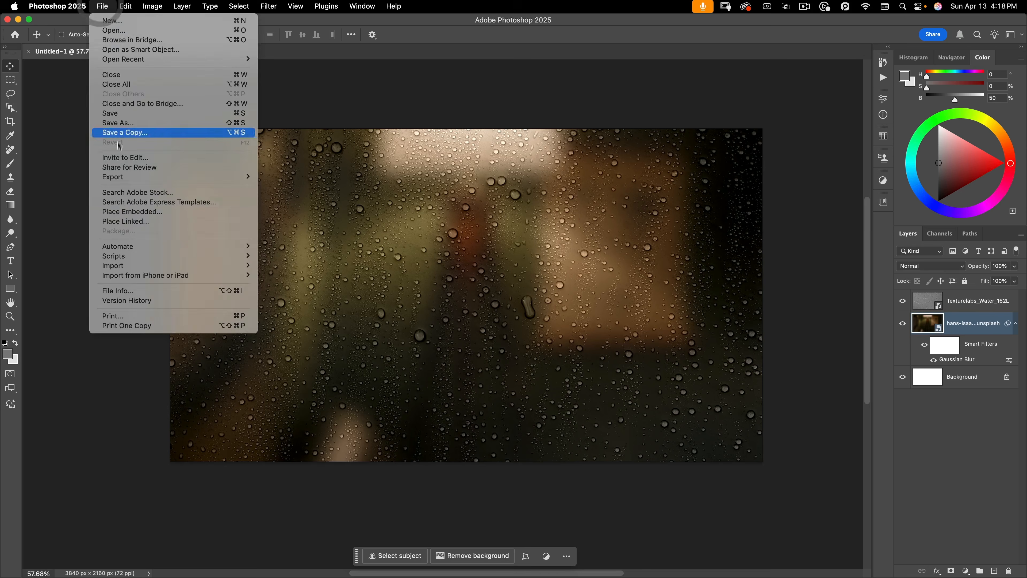
pyautogui.click(115, 212)
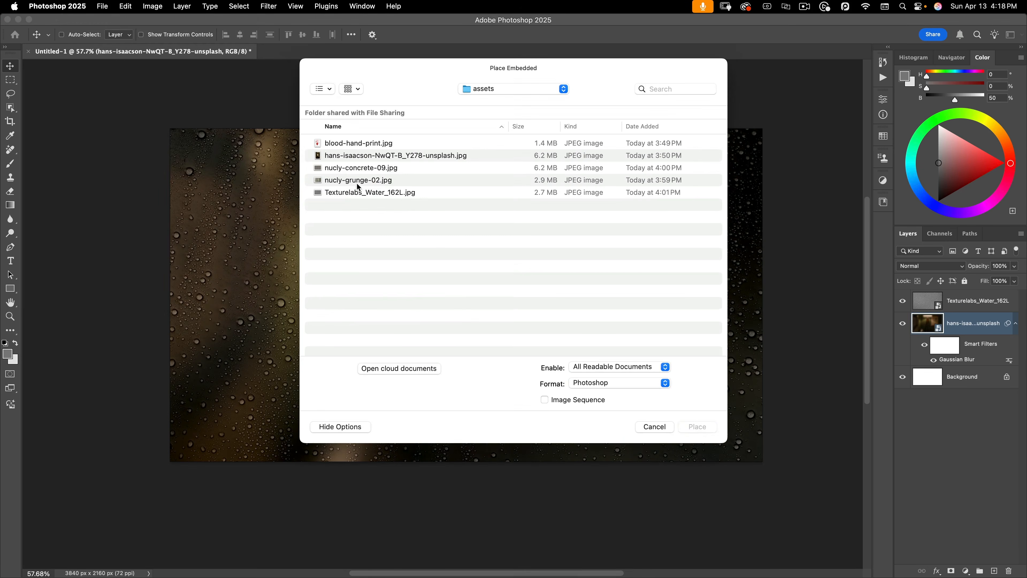
pyautogui.click(357, 181)
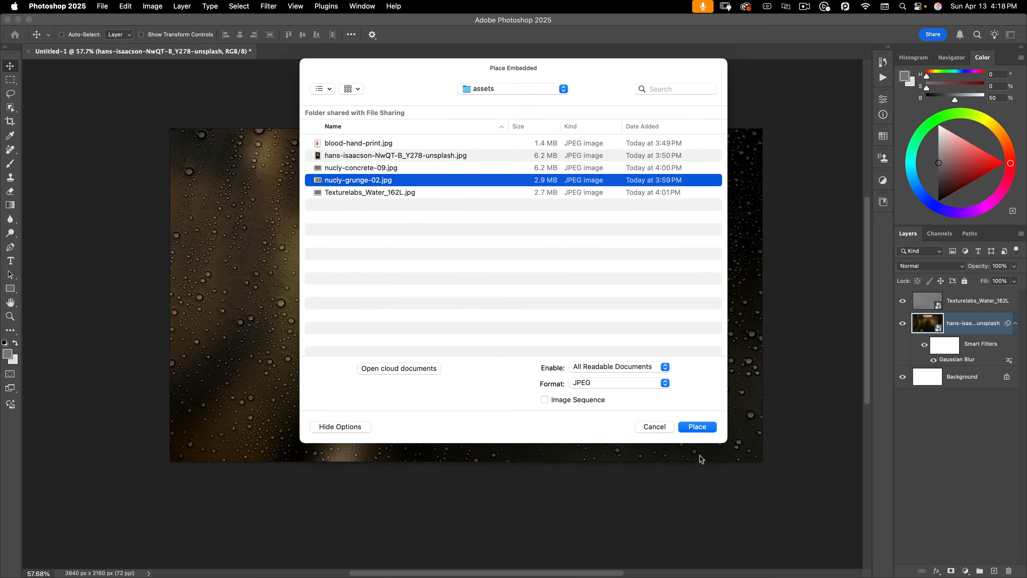
pyautogui.click(701, 430)
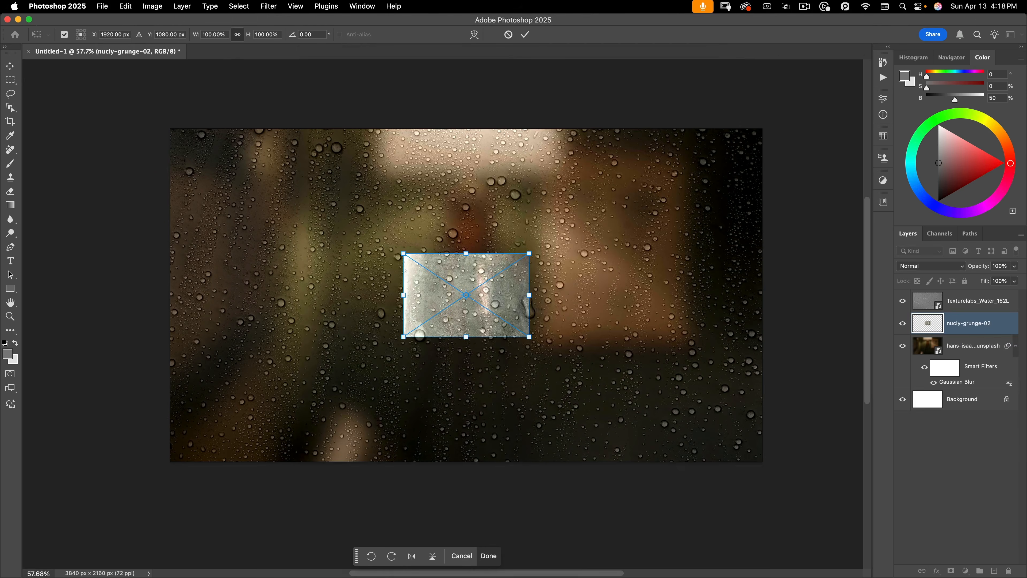
pyautogui.moveTo(530, 296); pyautogui.dragTo(763, 240)
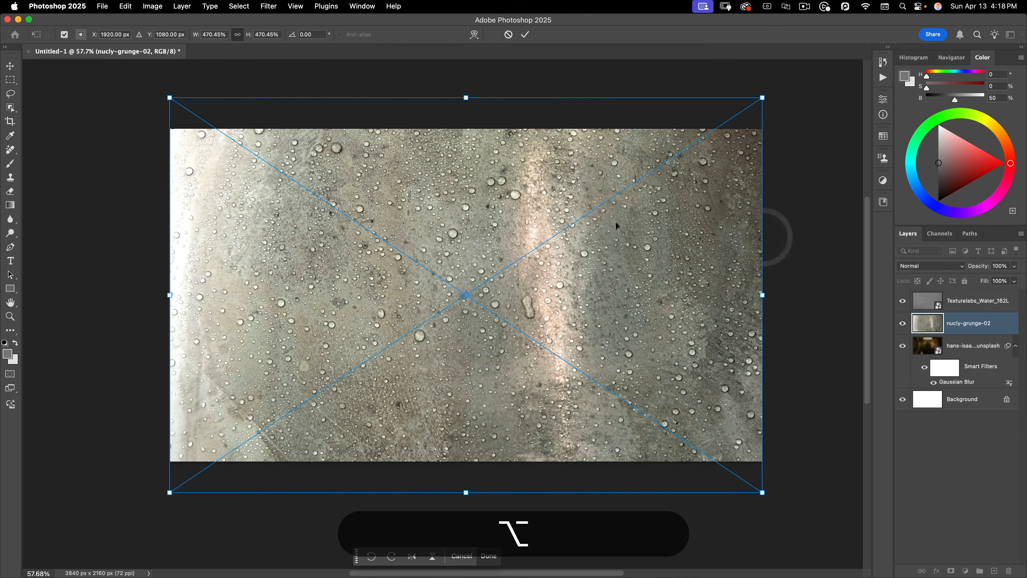
pyautogui.doubleClick(453, 267)
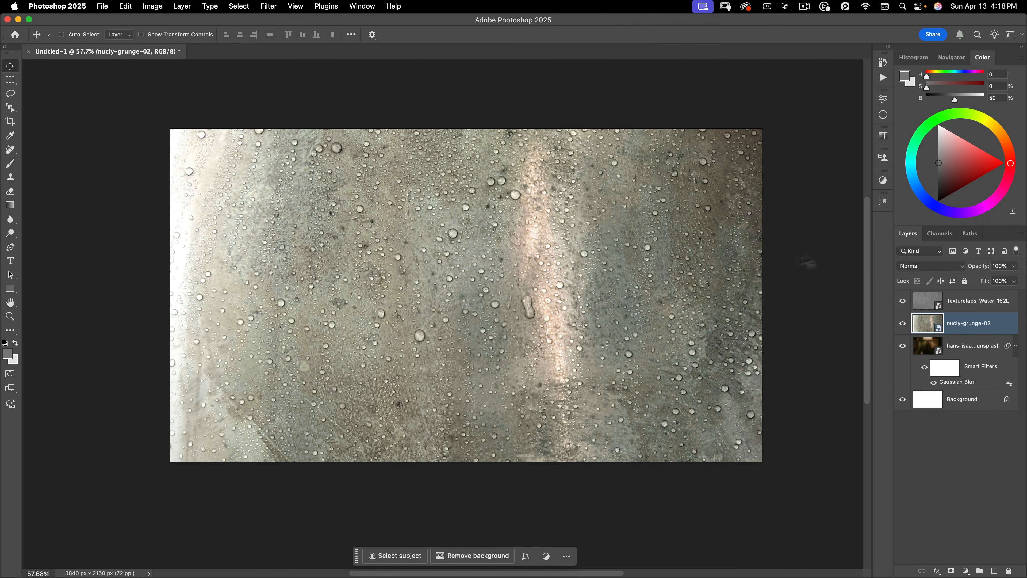
# Set the nucly-grunge-02 layer's blend mode to Screen and its opacity to 15%
pyautogui.click(935, 266)
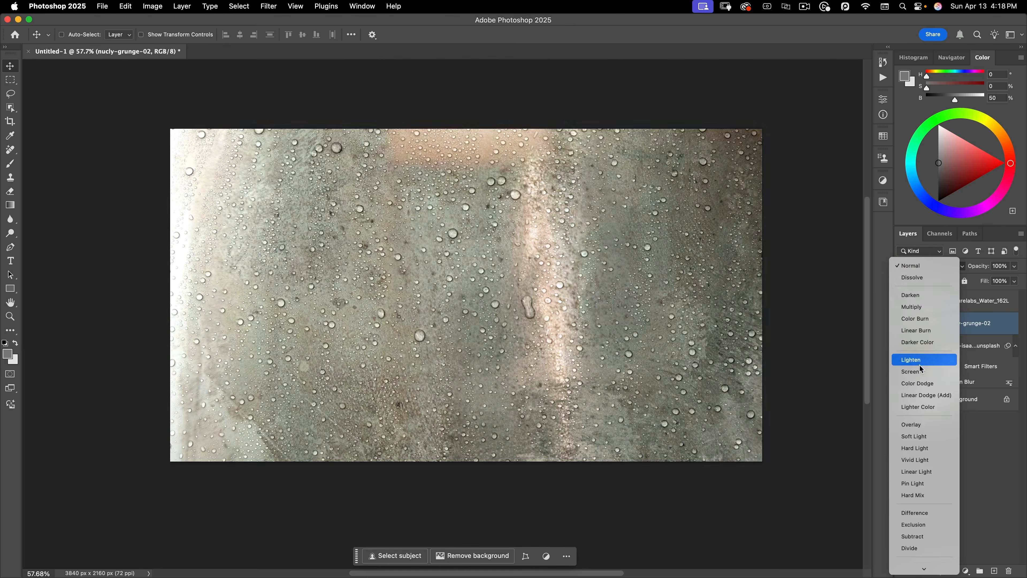
pyautogui.click(920, 372)
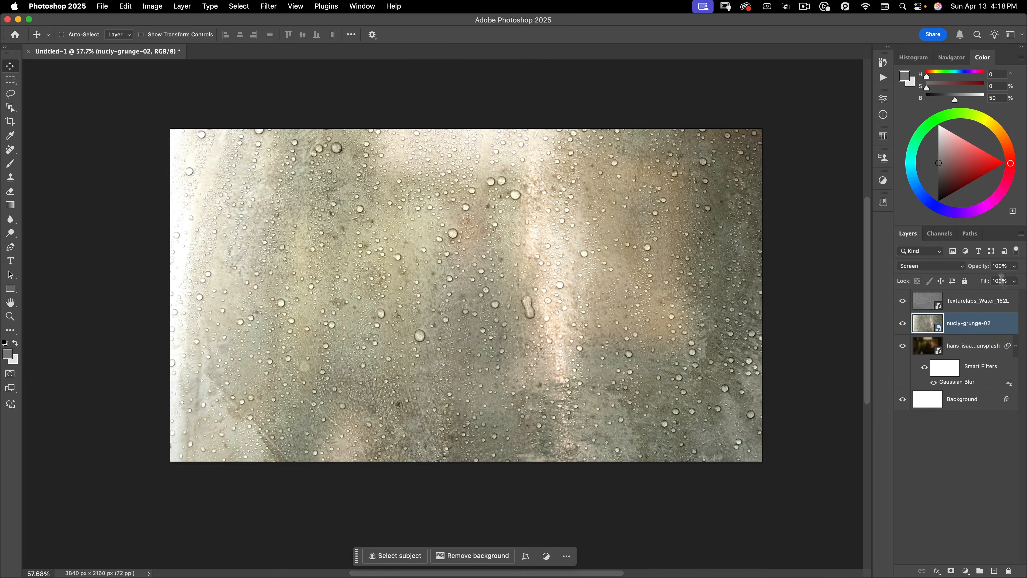
pyautogui.moveTo(980, 271); pyautogui.dragTo(933, 279)
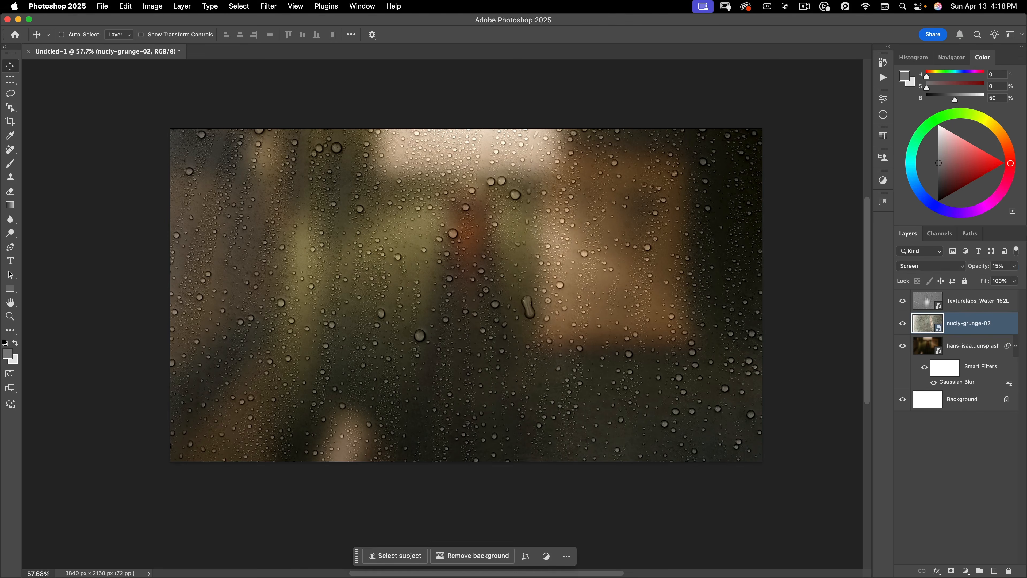
# Place nucly-concrete-09.jpg as an embedded image scaled from its center to about 77%, and set its blend mode to Soft Light
pyautogui.click(102, 6)
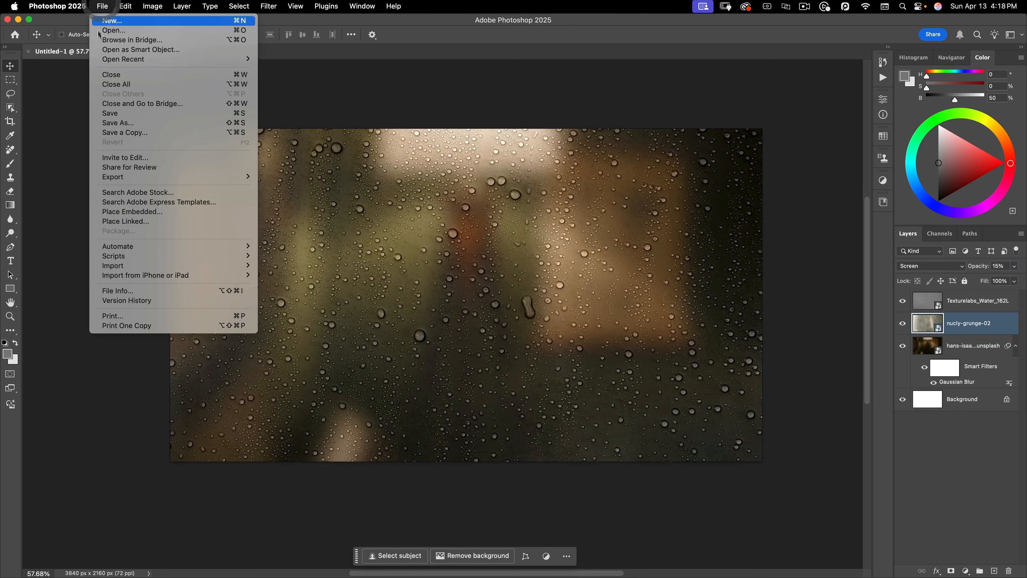
pyautogui.click(114, 217)
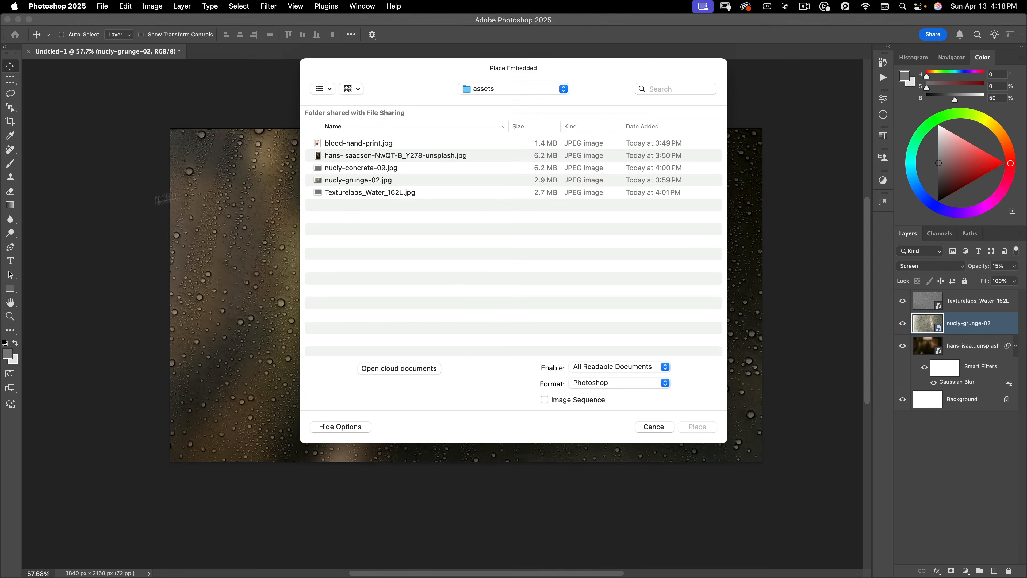
pyautogui.click(343, 169)
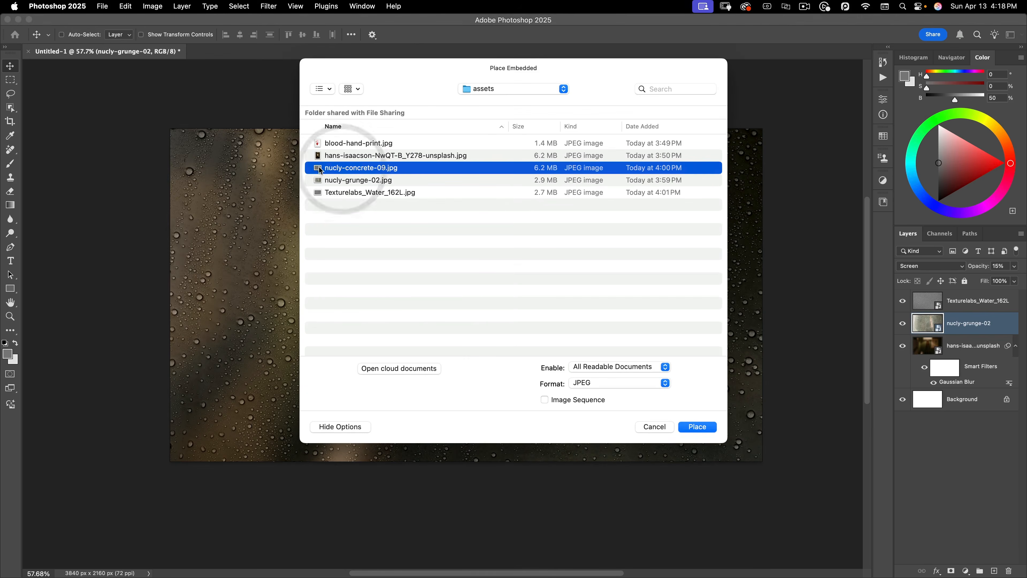
pyautogui.click(704, 427)
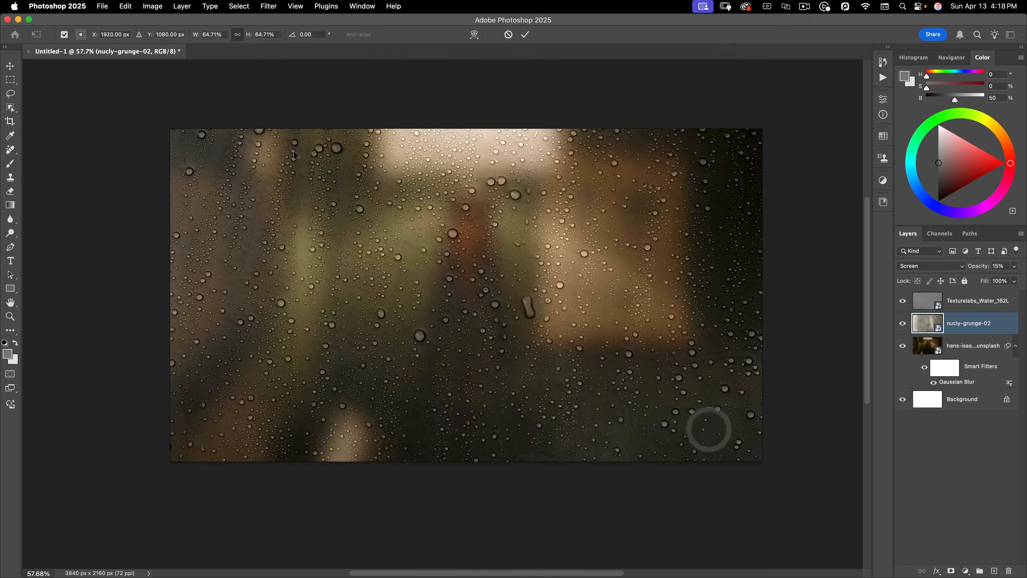
pyautogui.moveTo(715, 295); pyautogui.dragTo(762, 277)
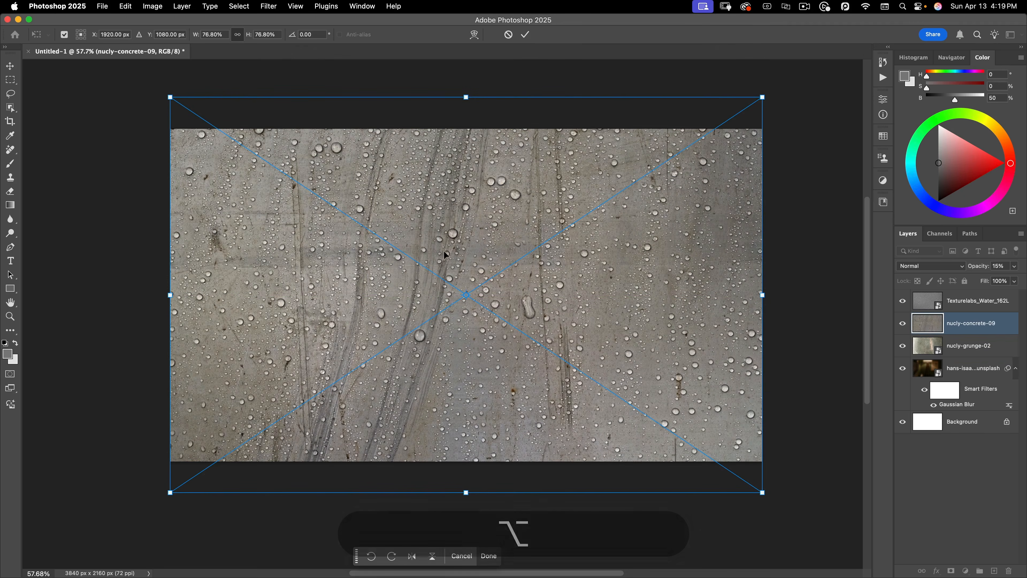
pyautogui.doubleClick(443, 263)
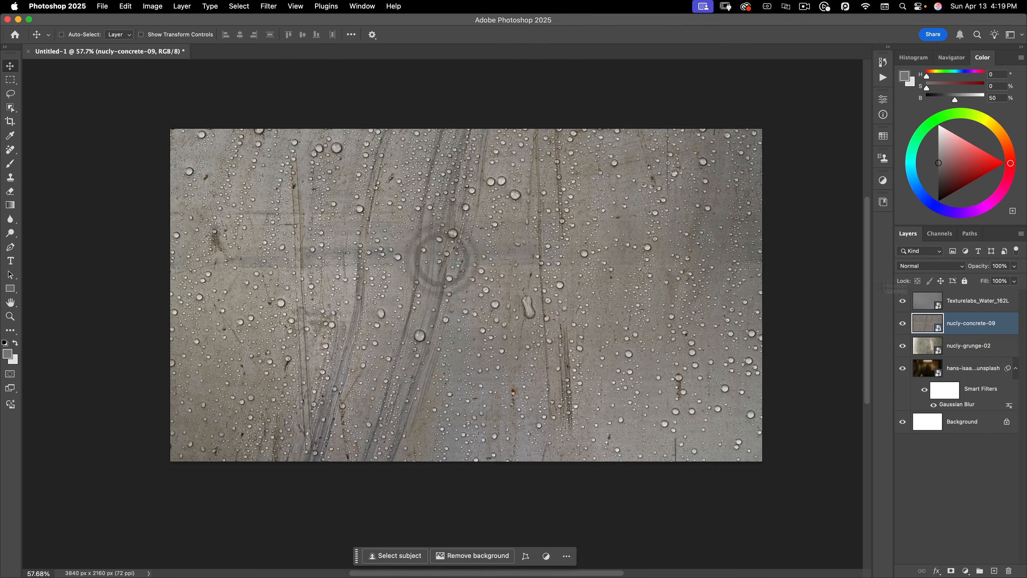
pyautogui.click(910, 267)
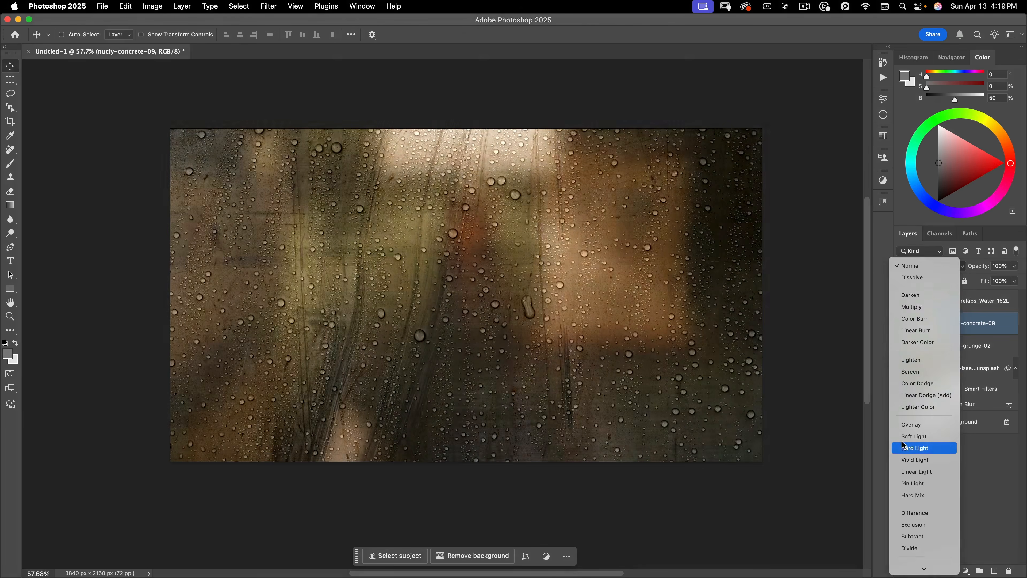
pyautogui.click(914, 436)
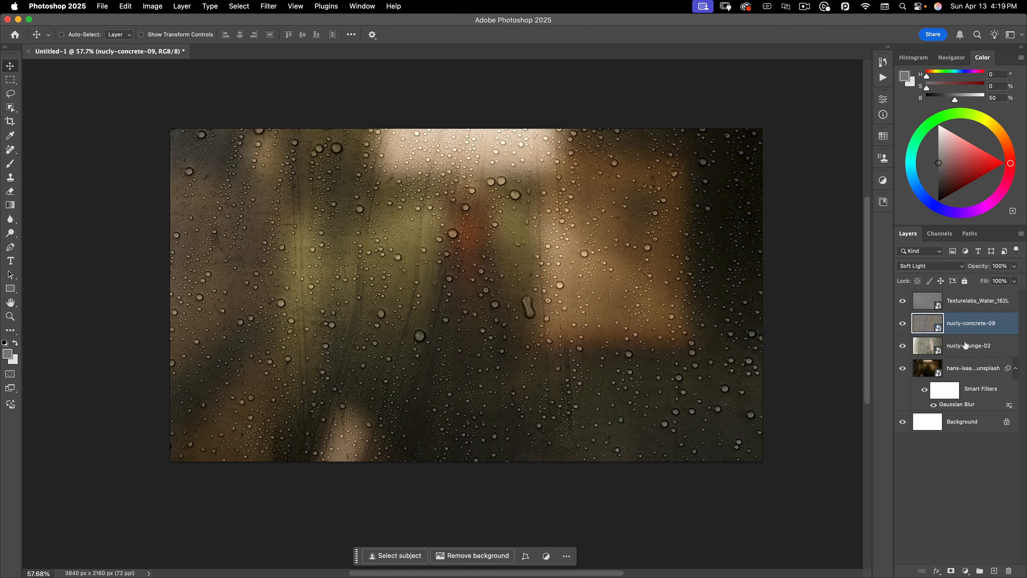
# Group the nucly-concrete-09 and nucly-grunge-02 layers and name the group "glass surface"
pyautogui.keyDown('shift'); pyautogui.click(976, 348); pyautogui.keyUp('shift')
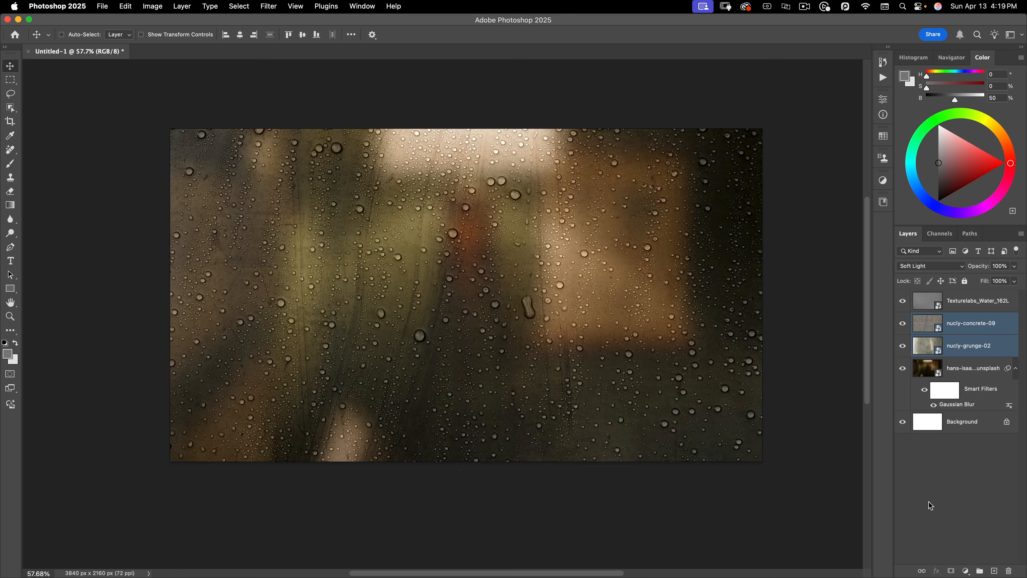
pyautogui.press('super+g')
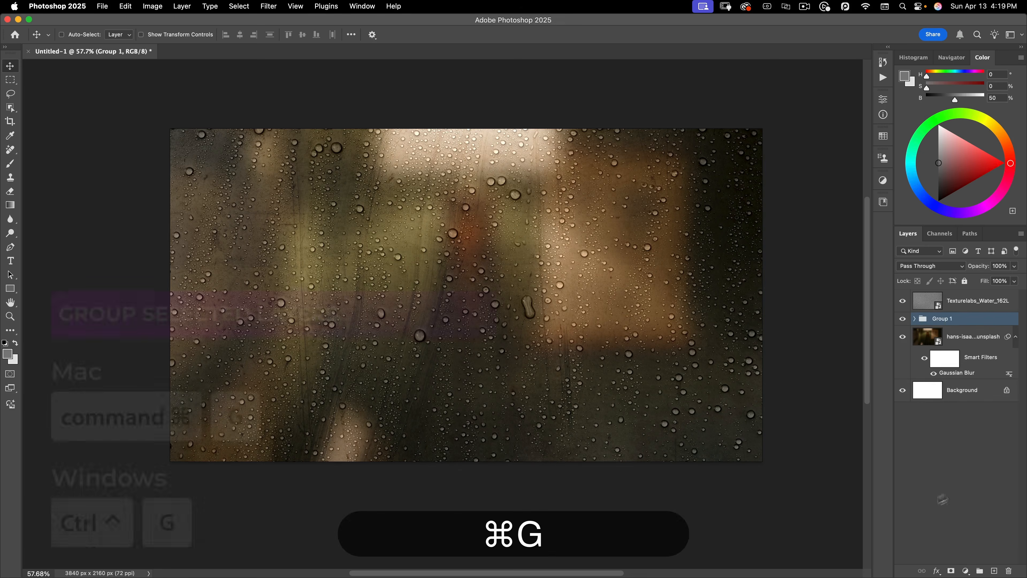
pyautogui.doubleClick(942, 319)
pyautogui.write('glass')
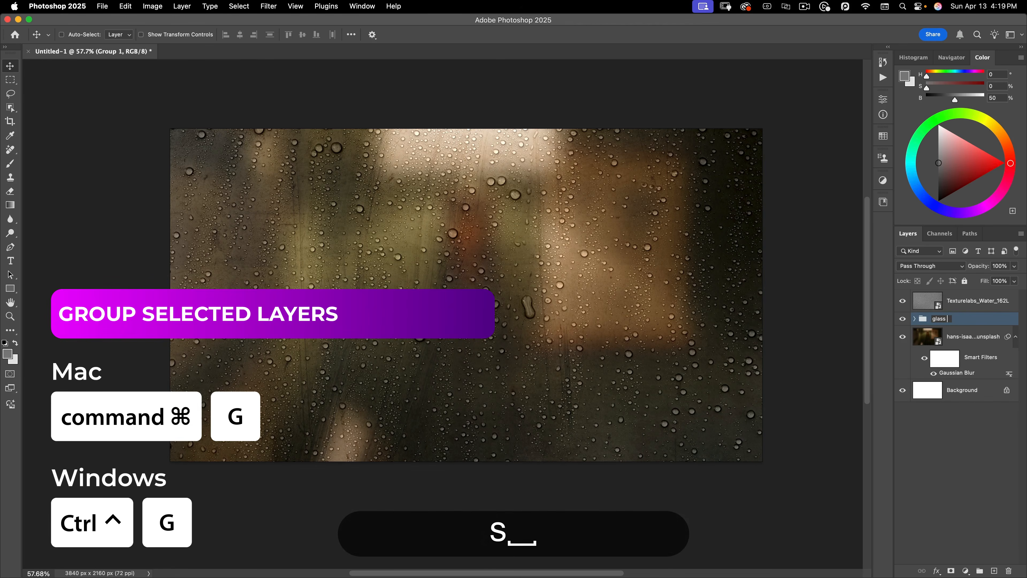
pyautogui.write(' surf')
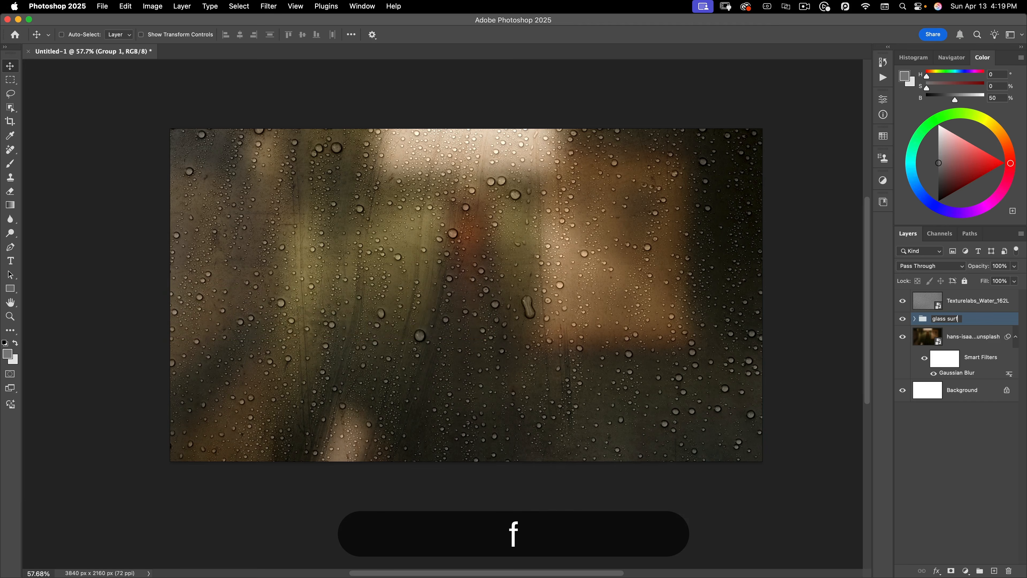
pyautogui.write('ace')
pyautogui.press('Return')
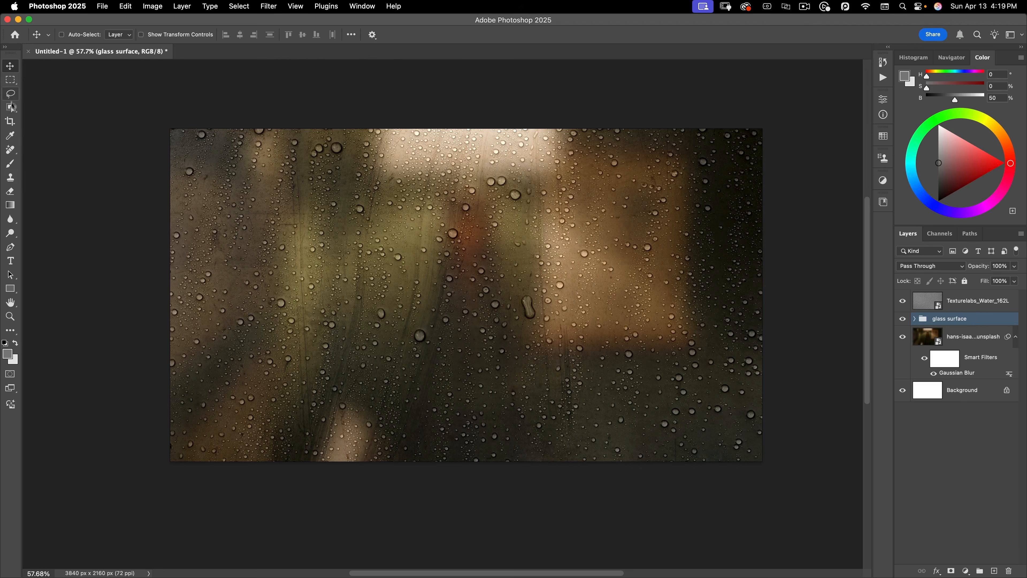
# Add a layer mask to the glass surface group and set up the Brush tool with black as the foreground color
pyautogui.click(10, 163)
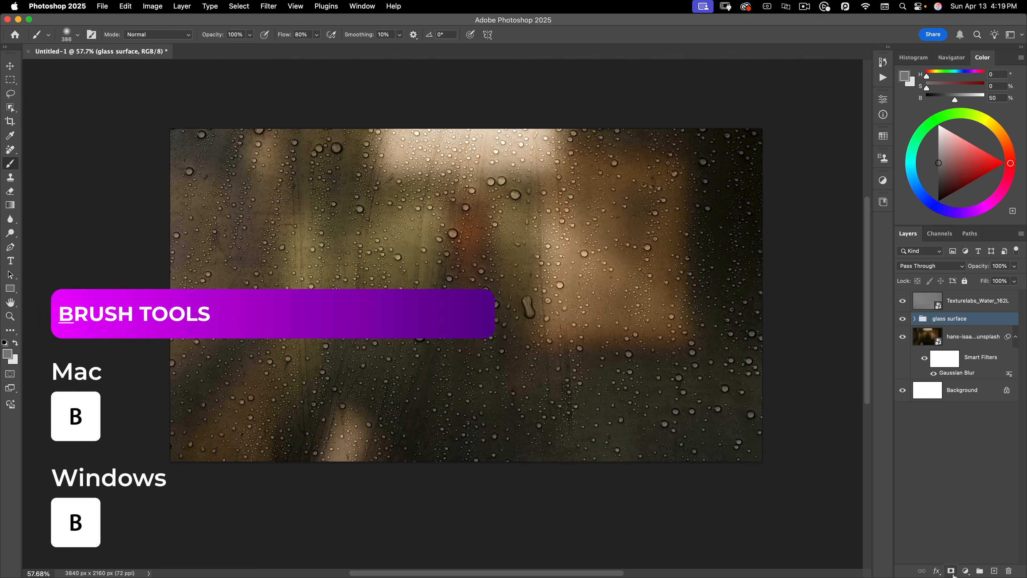
pyautogui.click(950, 570)
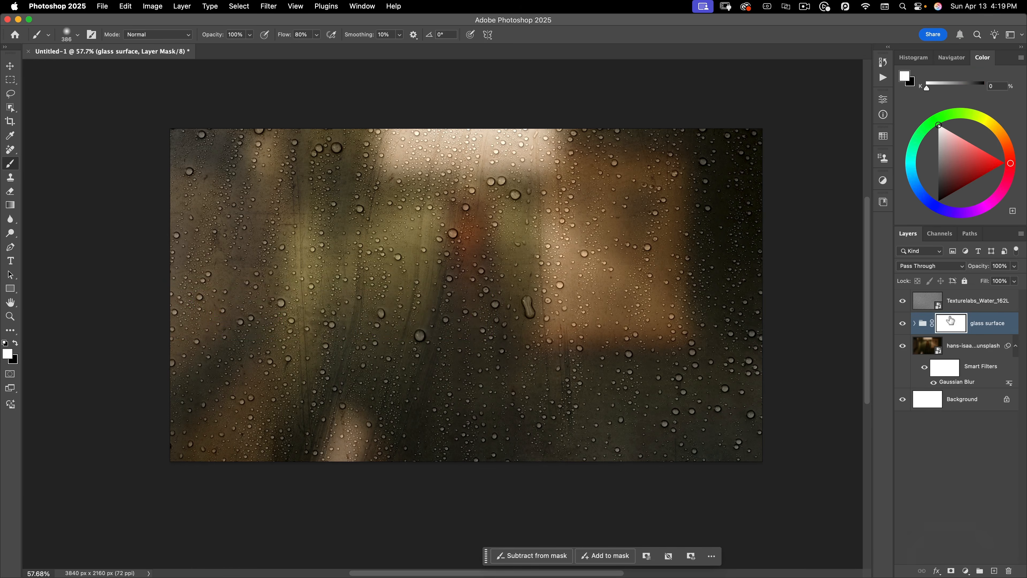
pyautogui.click(15, 343)
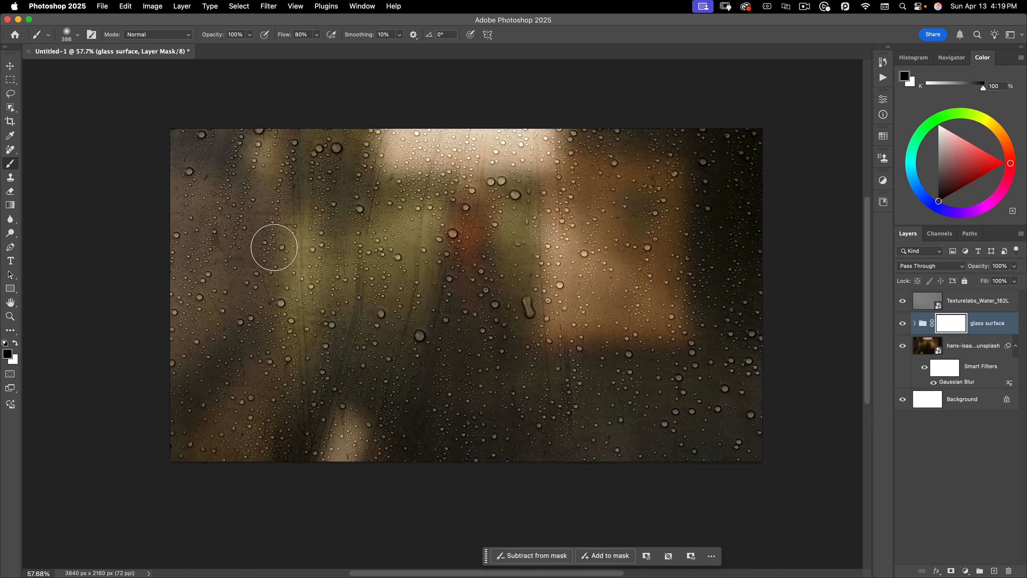
# Choose the Kyle's Drawing Box - Happy HB brush from the Dry Media Brushes and enlarge it to about 187 px
pyautogui.rightClick(274, 247)
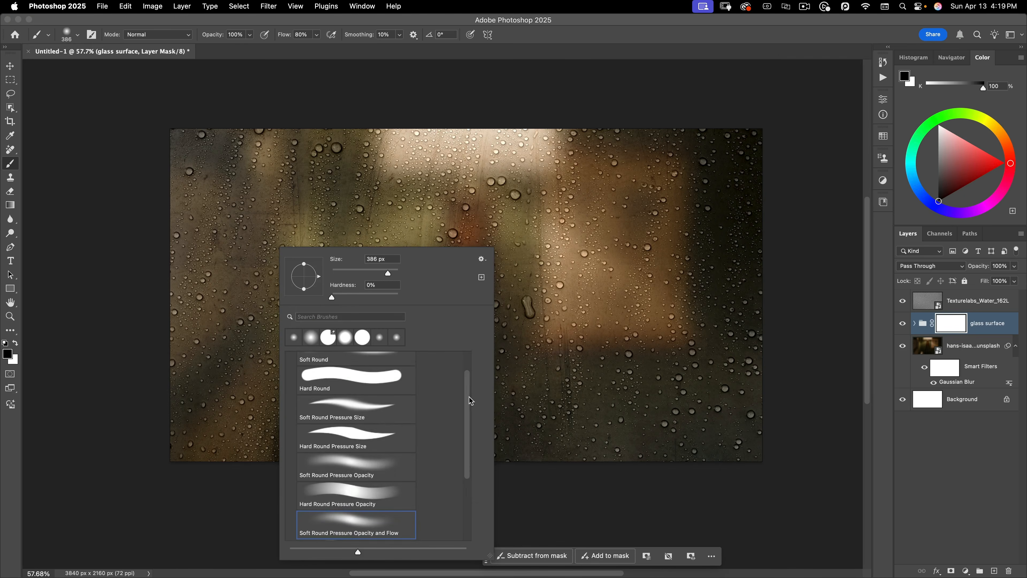
pyautogui.moveTo(470, 400); pyautogui.dragTo(474, 364)
pyautogui.click(290, 359)
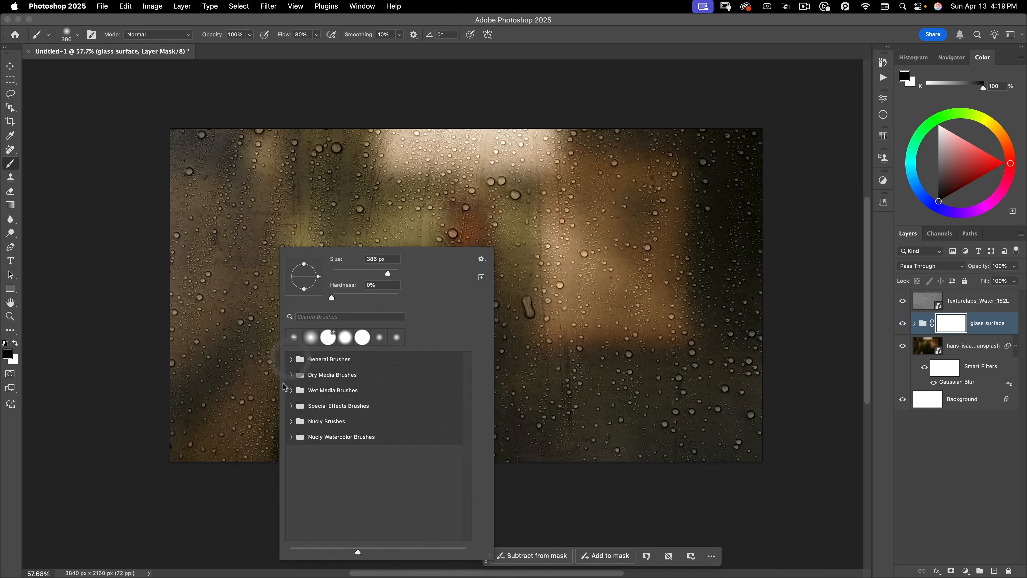
pyautogui.click(292, 374)
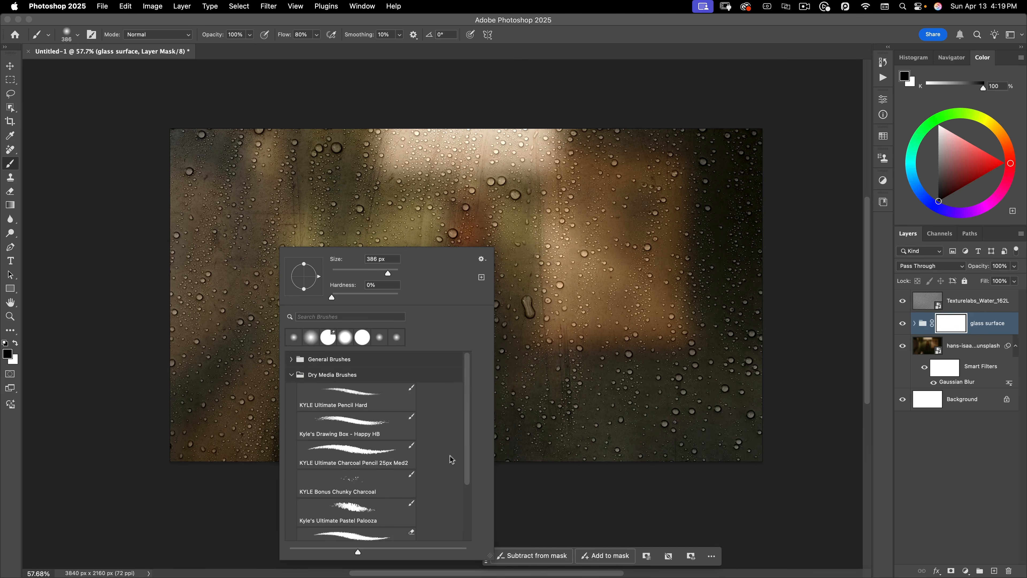
pyautogui.moveTo(468, 438)
pyautogui.mouseDown()
pyautogui.moveTo(459, 468)
pyautogui.moveTo(457, 448)
pyautogui.mouseUp()
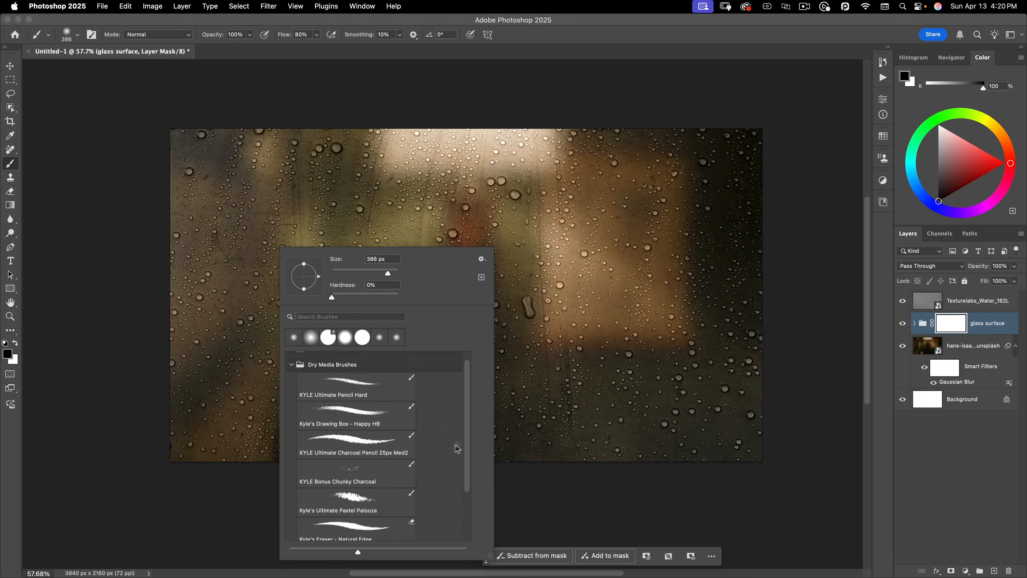
pyautogui.click(357, 418)
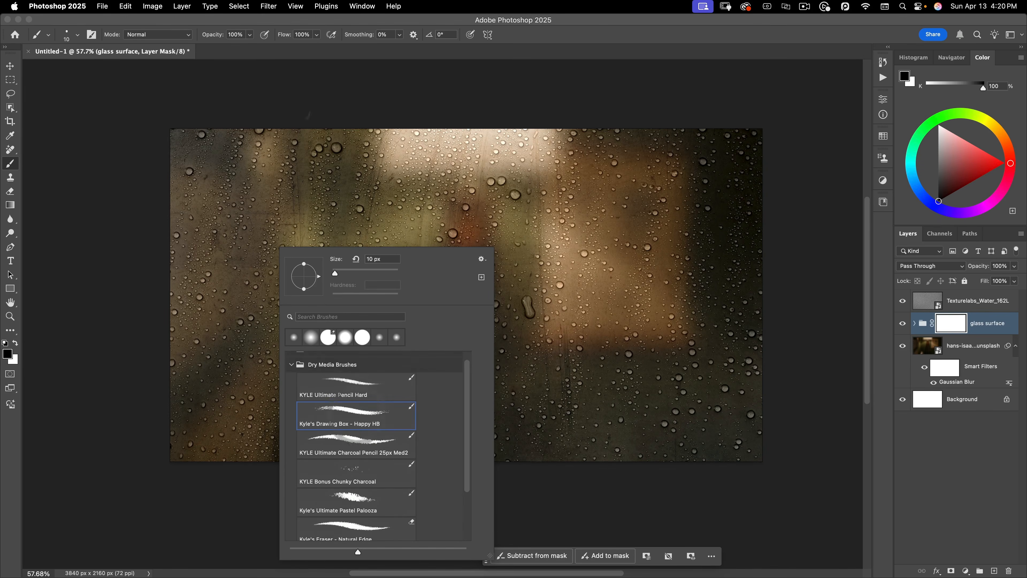
pyautogui.moveTo(301, 199); pyautogui.dragTo(329, 194)
# Try a horizontal black stroke on the glass surface group's mask across the green area of the image, and undo it
pyautogui.moveTo(297, 223); pyautogui.dragTo(410, 224)
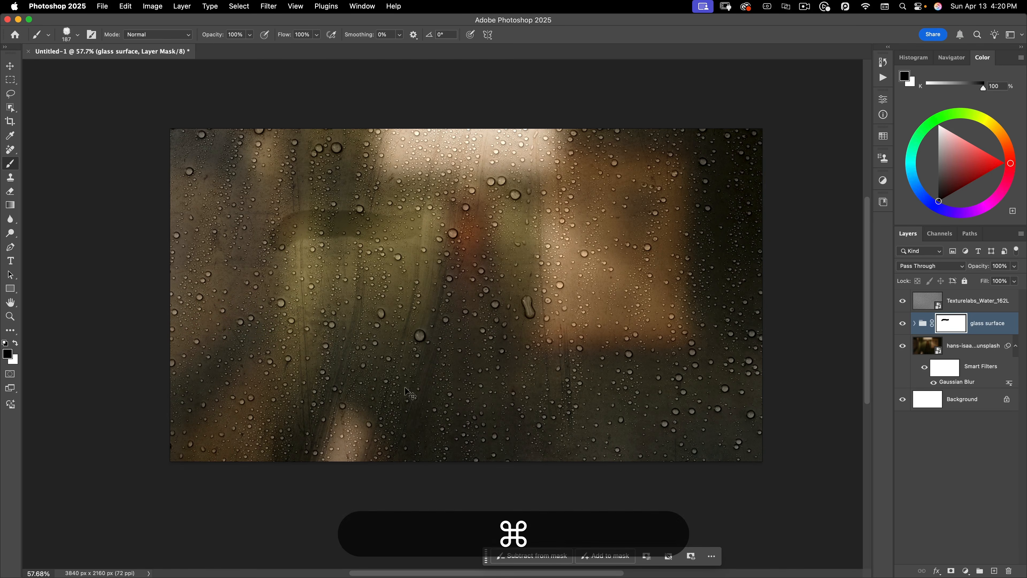
pyautogui.press('super+z')
# Expand the glass surface group and raise the opacity of its nucly-grunge-02 layer
pyautogui.moveTo(289, 250); pyautogui.dragTo(303, 220)
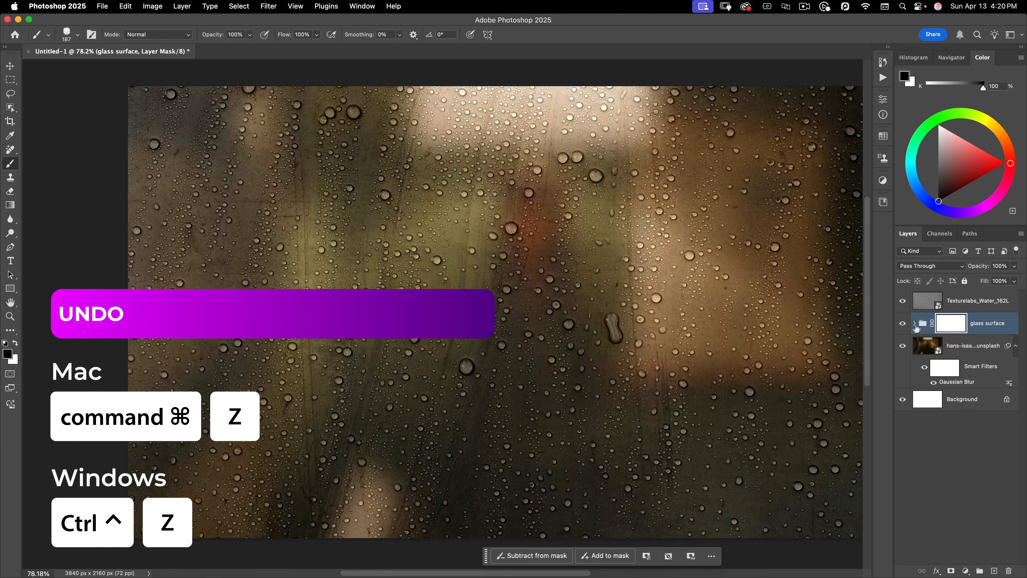
pyautogui.click(915, 324)
pyautogui.click(981, 369)
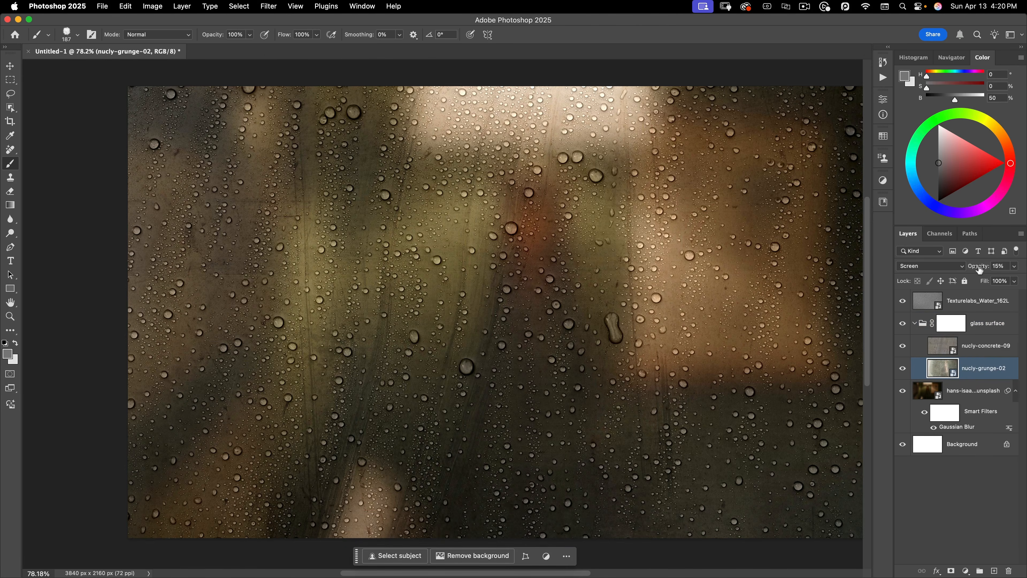
pyautogui.moveTo(979, 269); pyautogui.dragTo(989, 267)
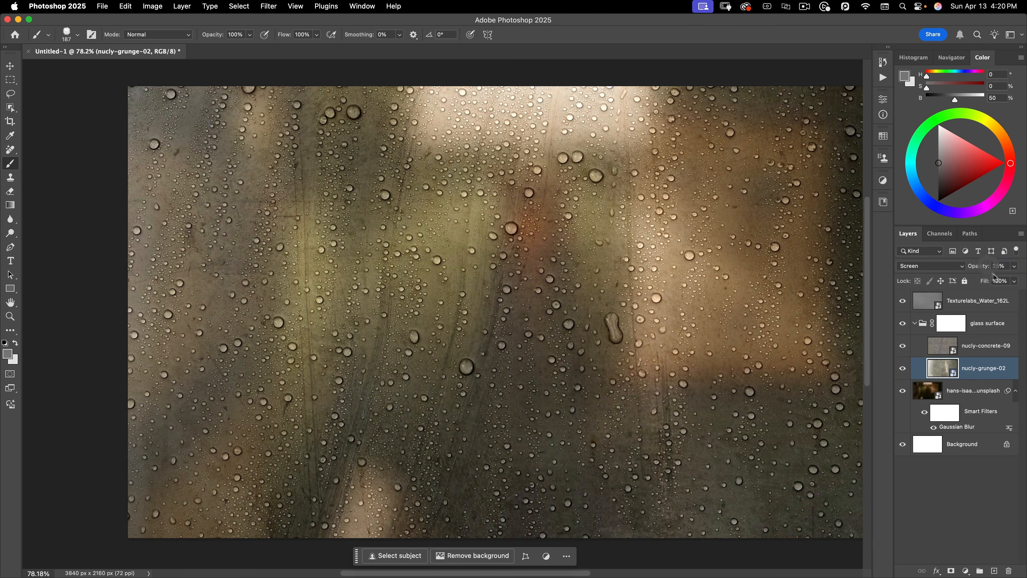
# Target the glass surface group's layer mask and reduce the brush size to 97 px
pyautogui.click(951, 325)
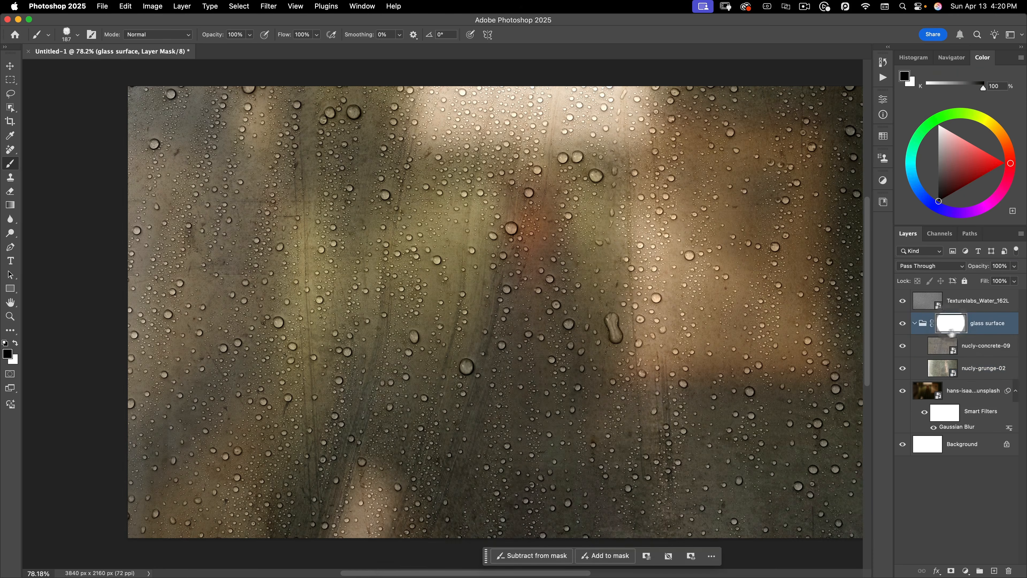
pyautogui.press('super+space')
pyautogui.moveTo(251, 280); pyautogui.dragTo(234, 280)
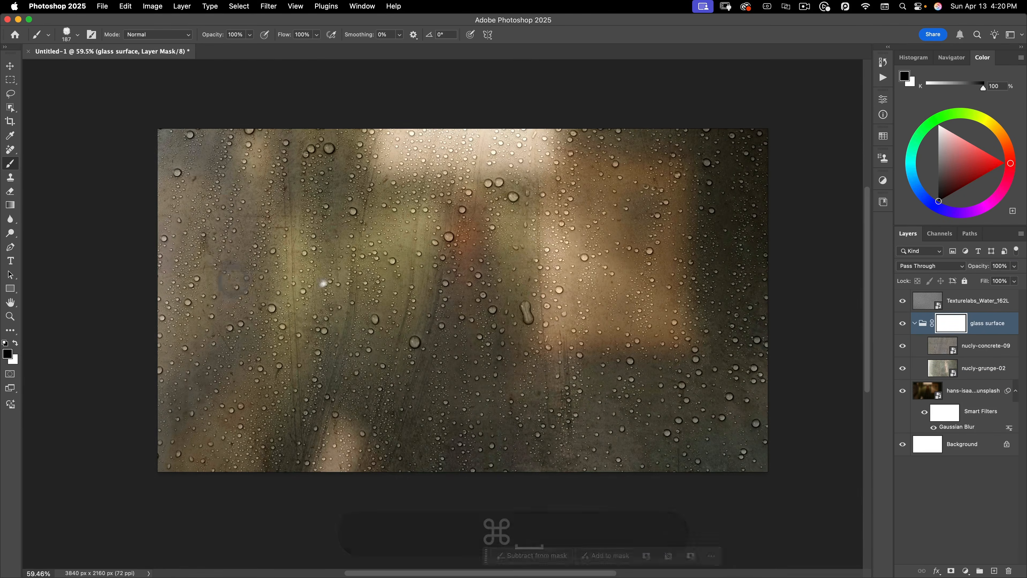
pyautogui.press('space')
pyautogui.moveTo(328, 280); pyautogui.dragTo(277, 299)
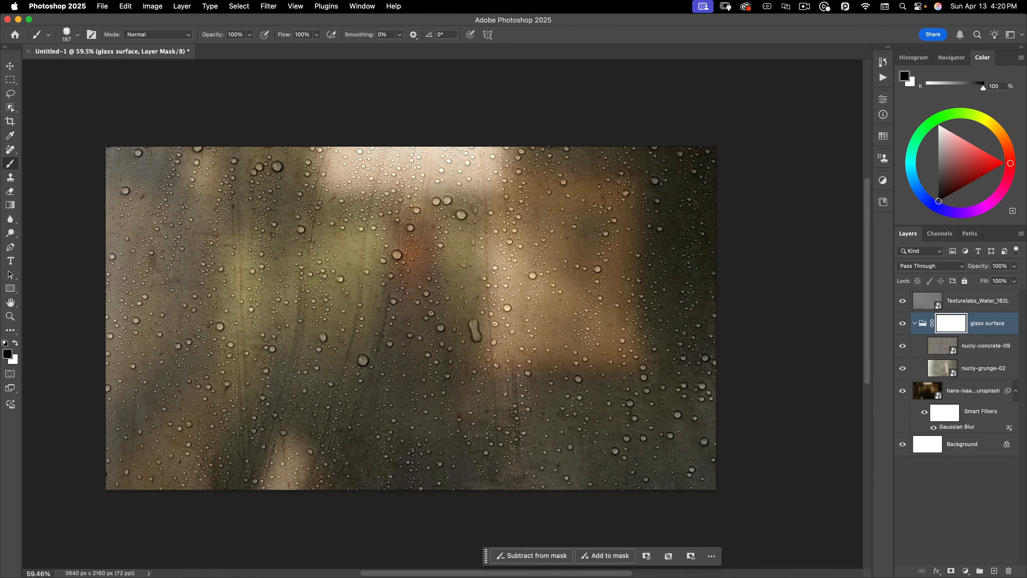
pyautogui.hotkey('ctrl', 'alt')
pyautogui.moveTo(300, 285); pyautogui.dragTo(284, 293)
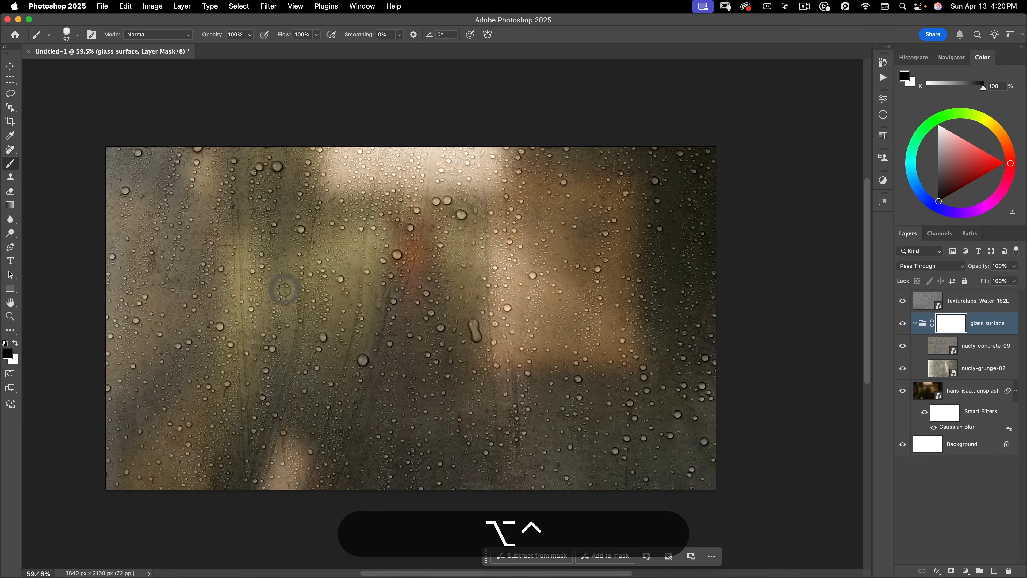
# Paint the words HELP US in large black finger-style capitals across the glass surface group's mask
pyautogui.moveTo(187, 208); pyautogui.dragTo(171, 386)
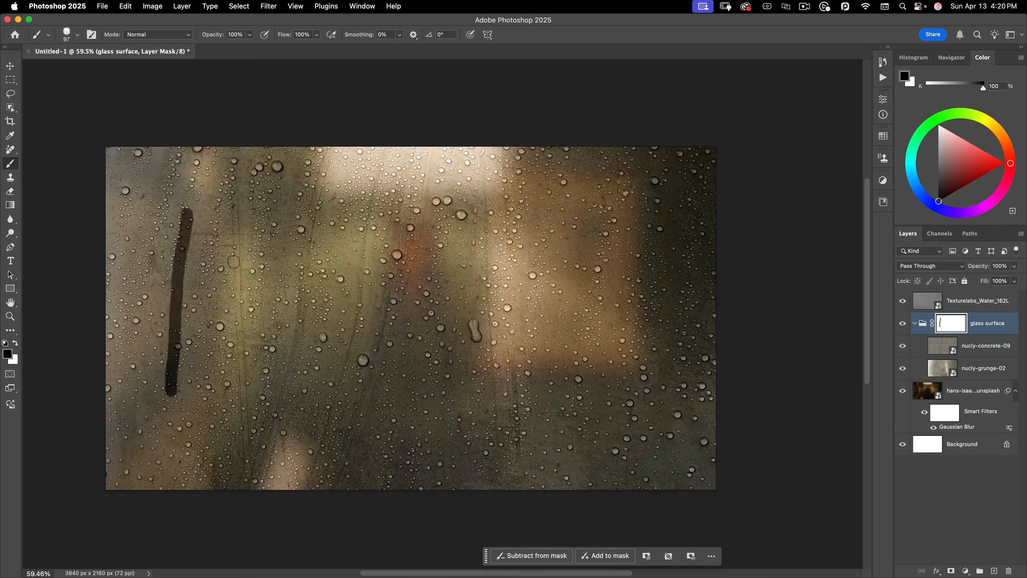
pyautogui.moveTo(234, 206); pyautogui.dragTo(218, 378)
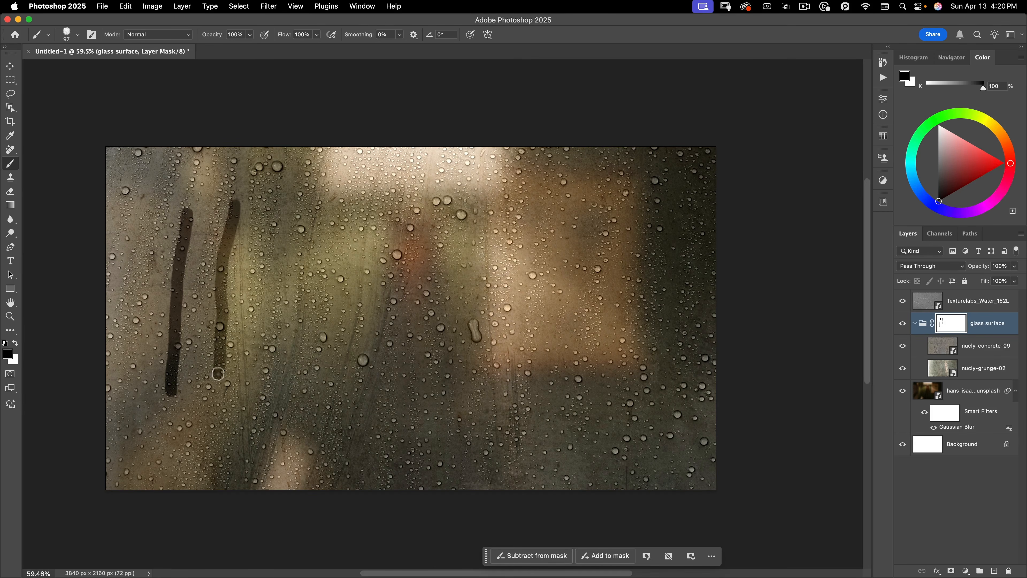
pyautogui.moveTo(174, 302)
pyautogui.mouseDown()
pyautogui.moveTo(160, 301)
pyautogui.moveTo(216, 297)
pyautogui.mouseUp()
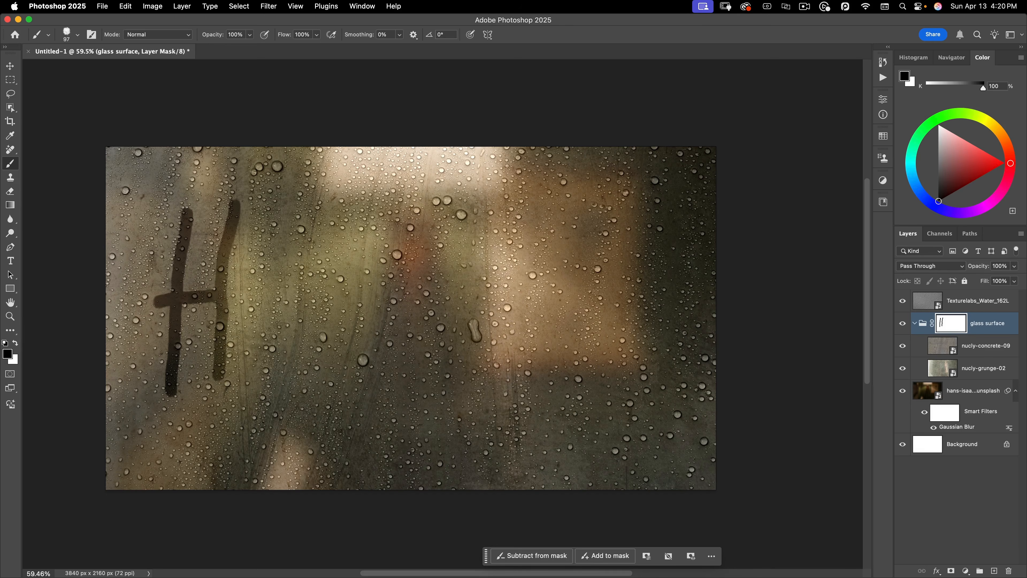
pyautogui.moveTo(260, 226)
pyautogui.mouseDown()
pyautogui.moveTo(253, 370)
pyautogui.moveTo(300, 370)
pyautogui.mouseUp()
pyautogui.moveTo(260, 303); pyautogui.dragTo(296, 303)
pyautogui.moveTo(259, 226)
pyautogui.mouseDown()
pyautogui.moveTo(308, 232)
pyautogui.moveTo(335, 207)
pyautogui.moveTo(317, 368)
pyautogui.moveTo(351, 368)
pyautogui.mouseUp()
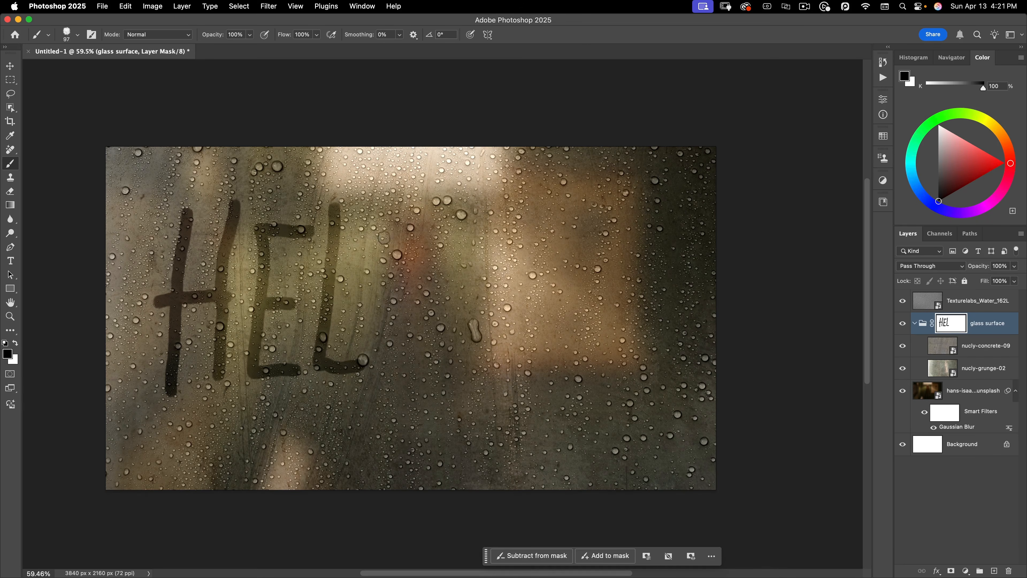
pyautogui.moveTo(384, 227); pyautogui.dragTo(379, 381)
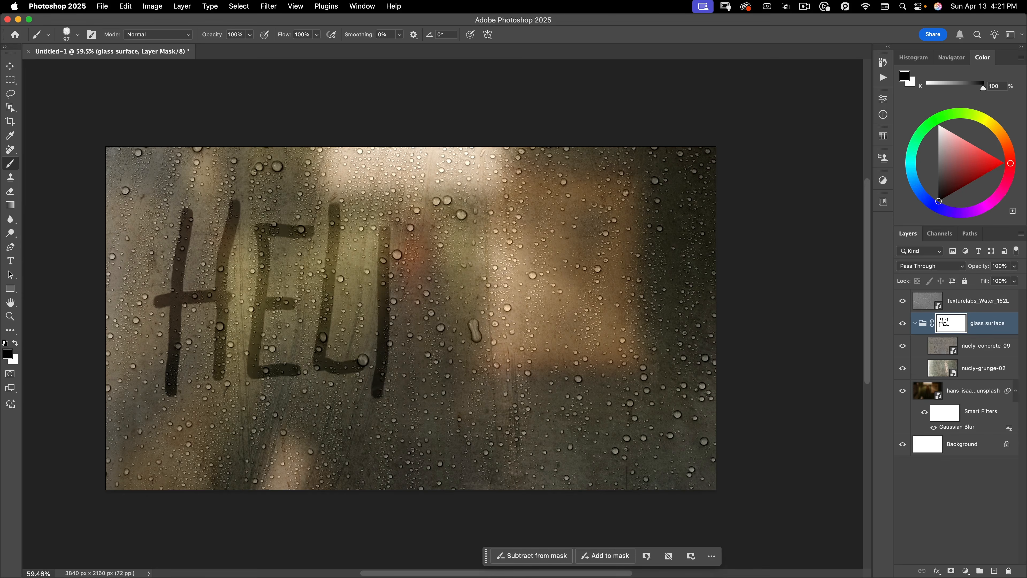
pyautogui.moveTo(384, 229)
pyautogui.mouseDown()
pyautogui.moveTo(426, 249)
pyautogui.moveTo(430, 270)
pyautogui.moveTo(388, 306)
pyautogui.mouseUp()
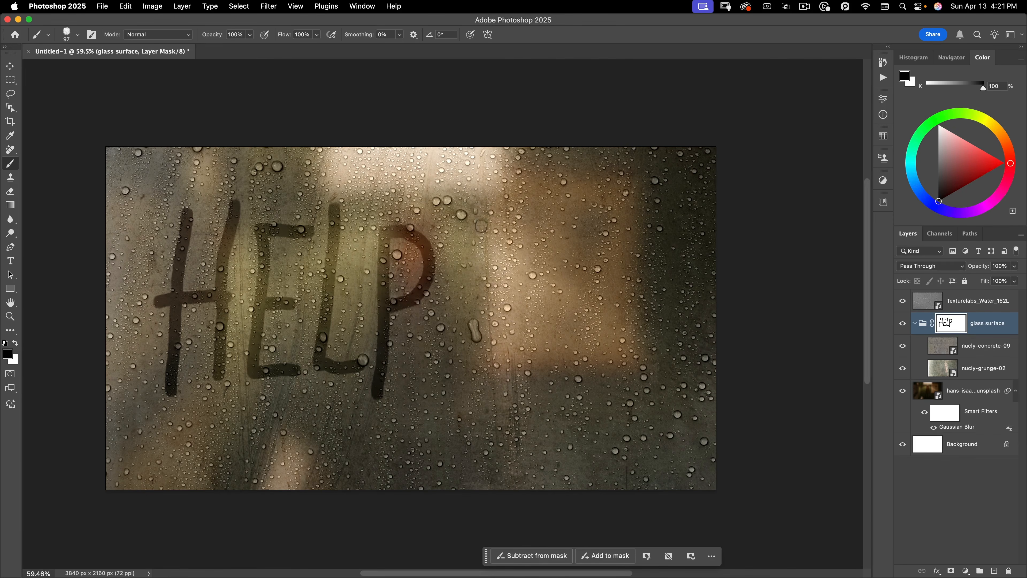
pyautogui.moveTo(491, 211)
pyautogui.mouseDown()
pyautogui.moveTo(487, 359)
pyautogui.moveTo(504, 380)
pyautogui.moveTo(521, 347)
pyautogui.moveTo(540, 216)
pyautogui.mouseUp()
pyautogui.moveTo(615, 220)
pyautogui.mouseDown()
pyautogui.moveTo(582, 208)
pyautogui.moveTo(565, 239)
pyautogui.moveTo(602, 312)
pyautogui.moveTo(591, 336)
pyautogui.moveTo(555, 362)
pyautogui.moveTo(546, 395)
pyautogui.mouseUp()
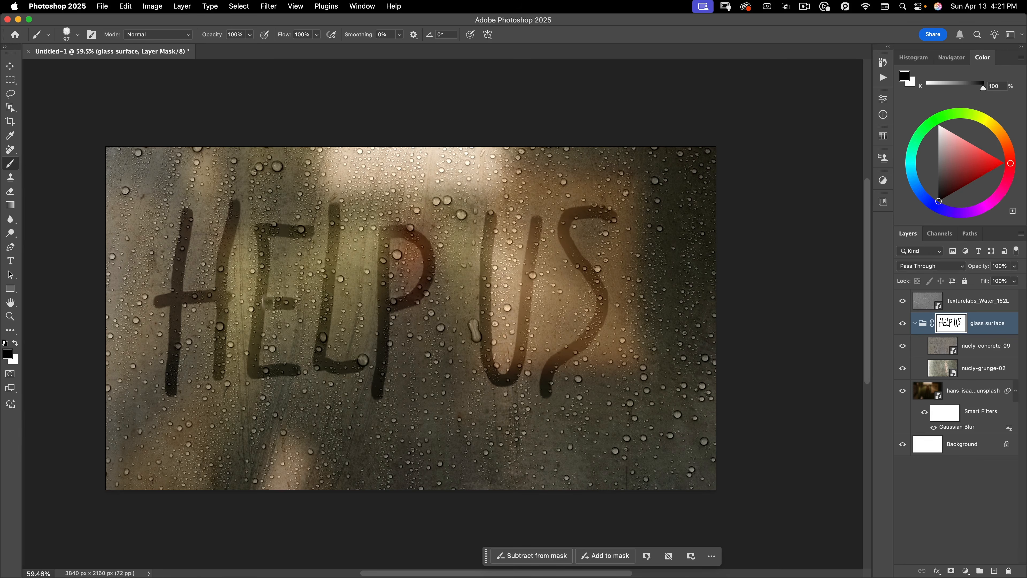
# Unlink the mask from the glass surface group and move the HELP US lettering slightly to the right
pyautogui.click(932, 324)
pyautogui.click(11, 66)
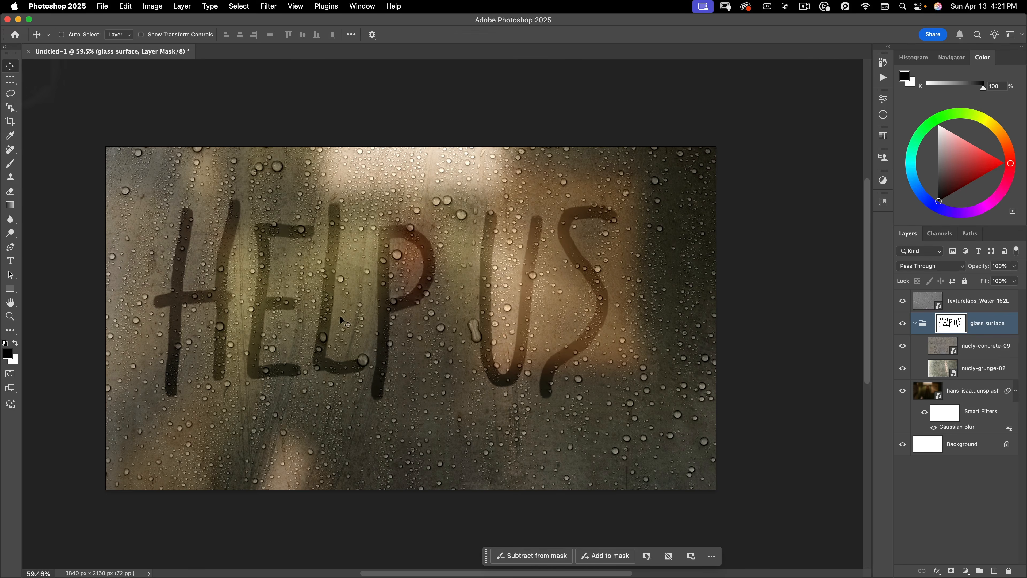
pyautogui.moveTo(342, 321); pyautogui.dragTo(385, 315)
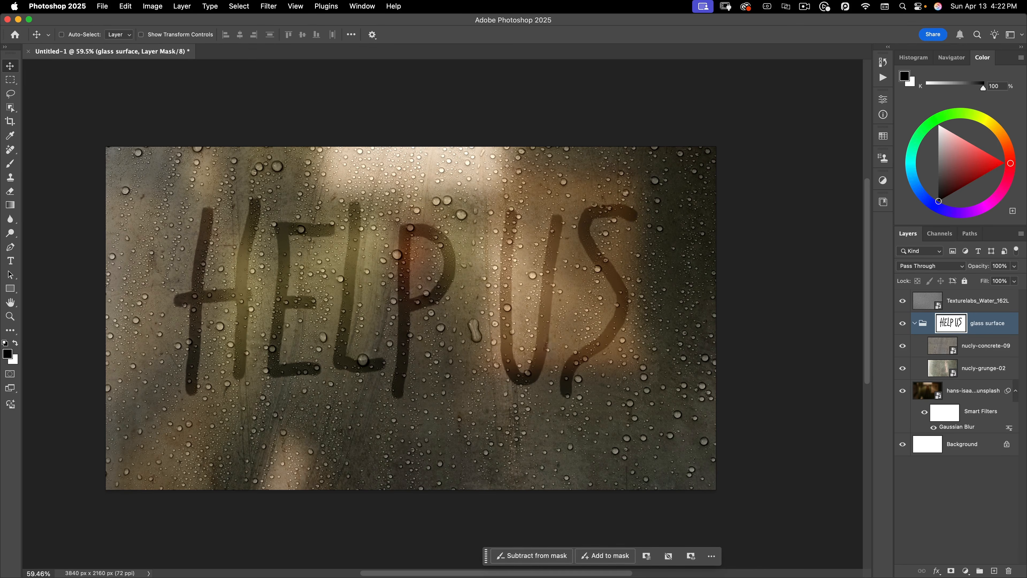
# Add a new layer directly above the glass surface group and name it "water drips"
pyautogui.press('a')
pyautogui.click(993, 568)
pyautogui.moveTo(956, 347); pyautogui.dragTo(962, 312)
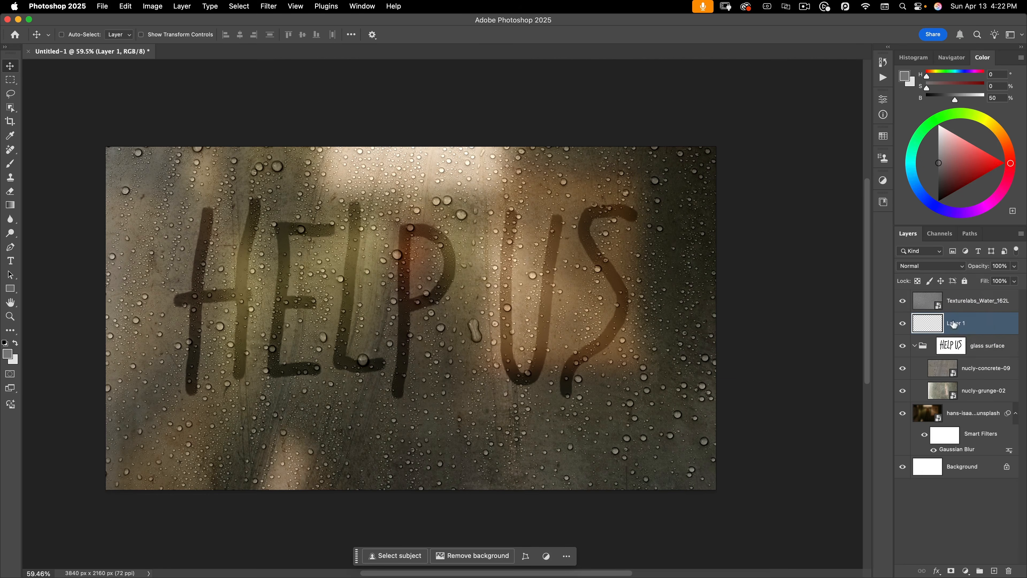
pyautogui.doubleClick(971, 323)
pyautogui.write('water d')
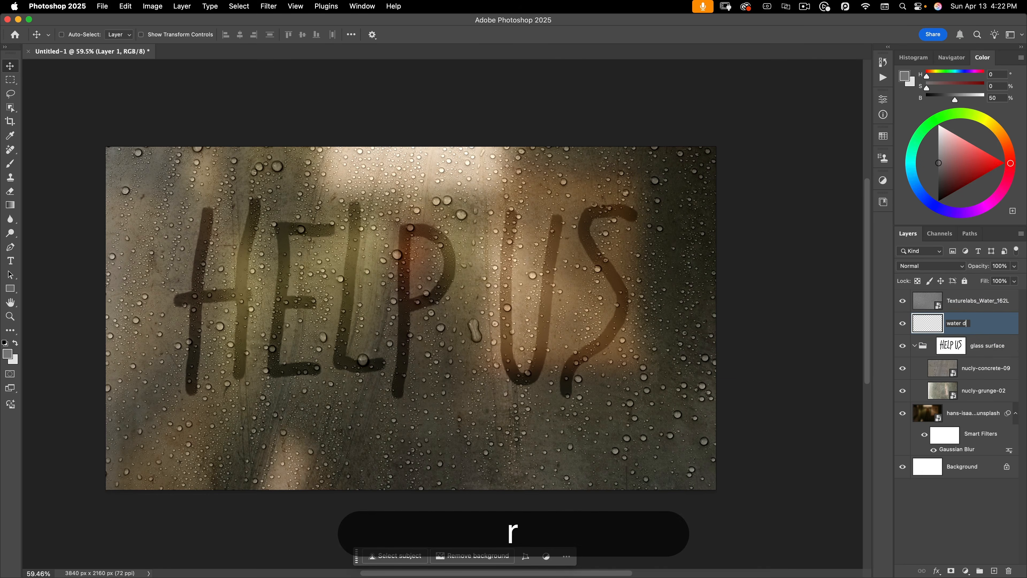
pyautogui.write('rips')
pyautogui.press('Return')
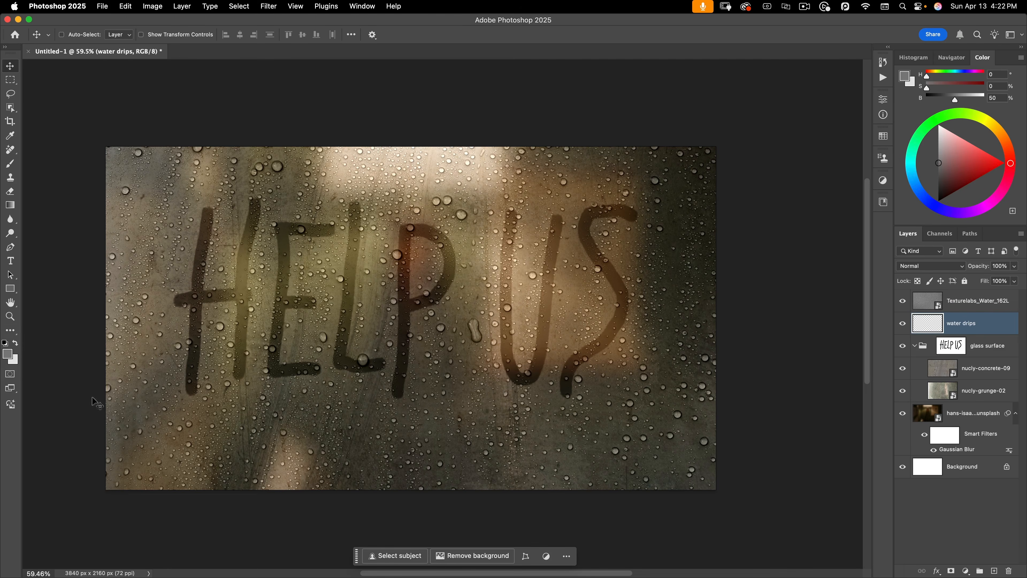
# Reset the colors to default black and white and open the Nucly Watercolor Brushes set for the Brush tool
pyautogui.press('d')
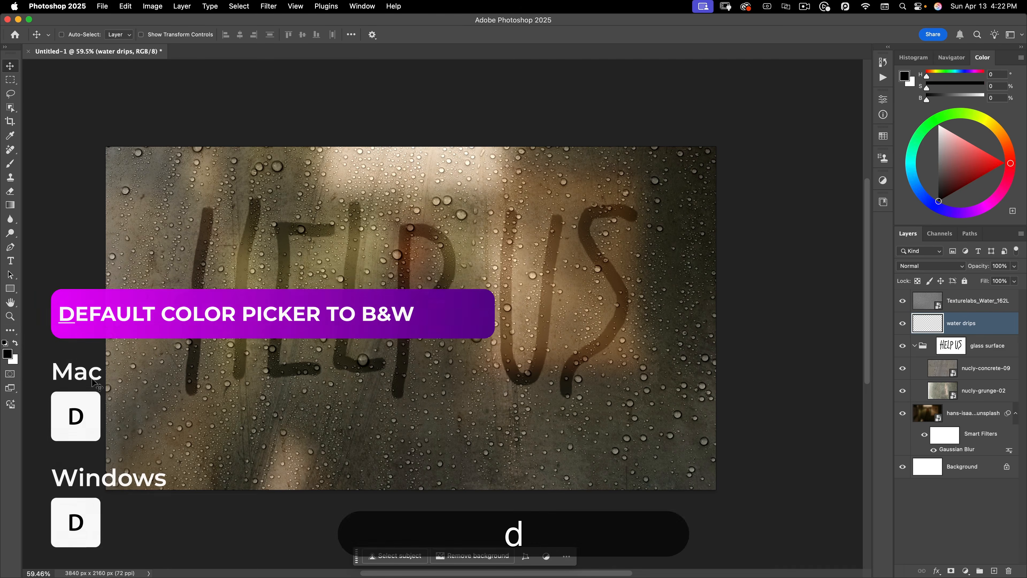
pyautogui.press('b')
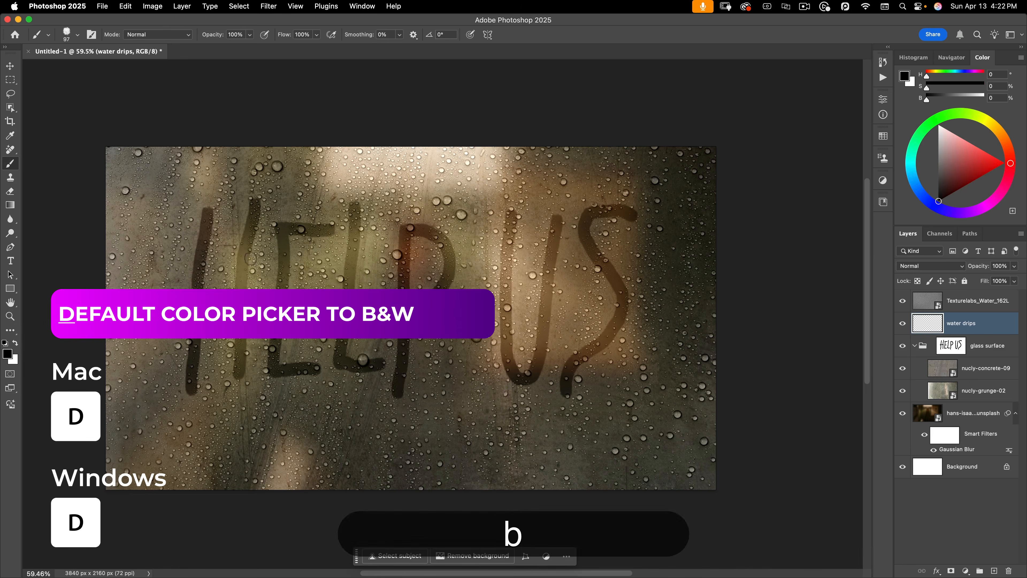
pyautogui.rightClick(310, 192)
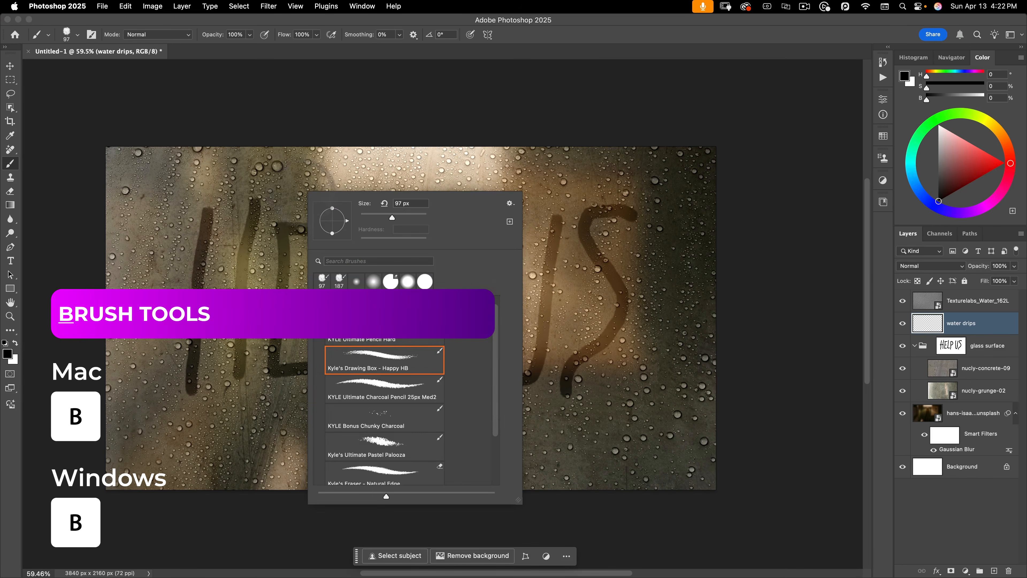
pyautogui.click(319, 309)
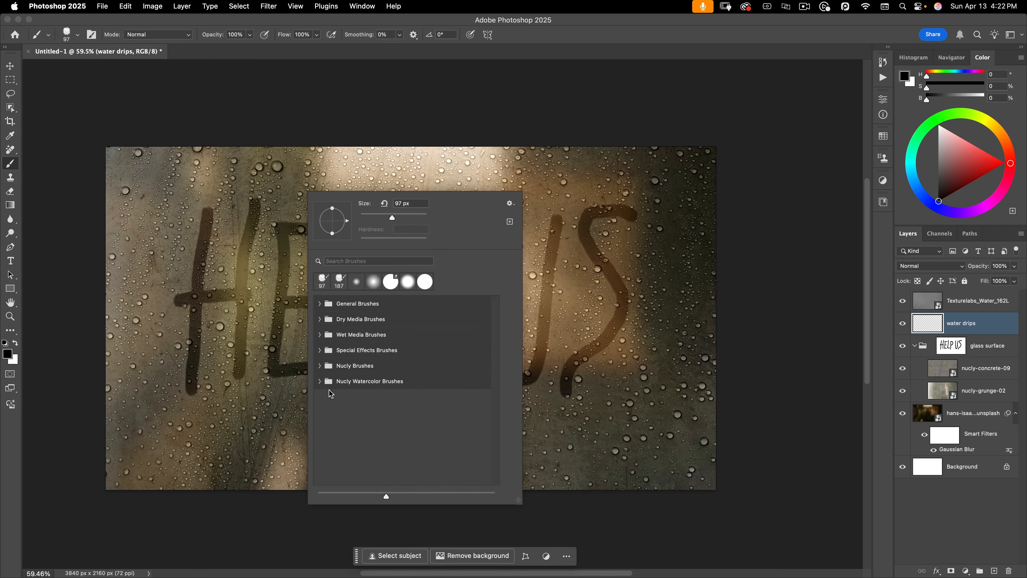
pyautogui.click(319, 380)
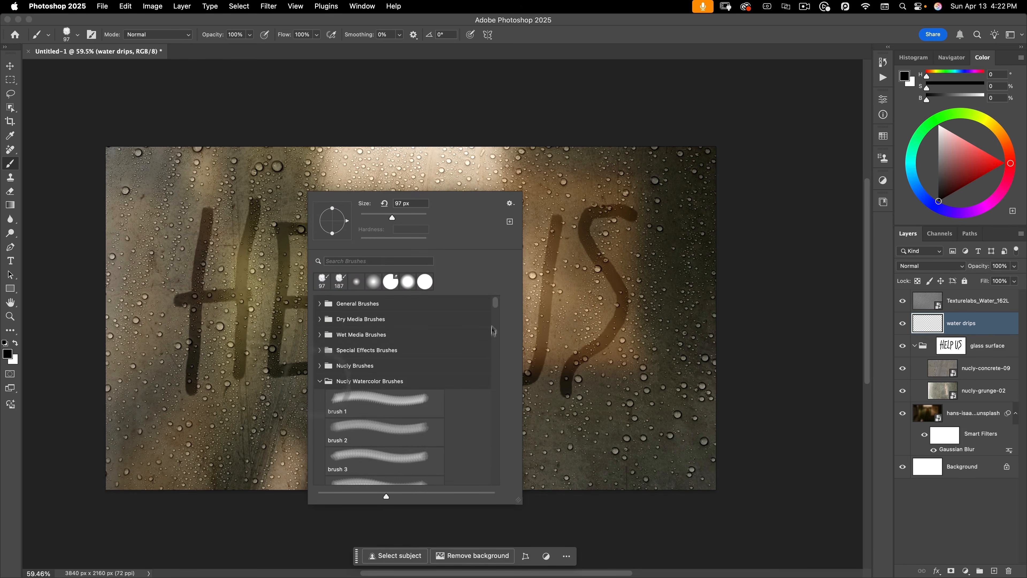
pyautogui.moveTo(496, 302)
pyautogui.mouseDown()
pyautogui.moveTo(504, 375)
pyautogui.moveTo(514, 274)
pyautogui.mouseUp()
# Display the brush presets by Brush Tip only, with Brush Name and Brush Stroke turned off
pyautogui.click(508, 205)
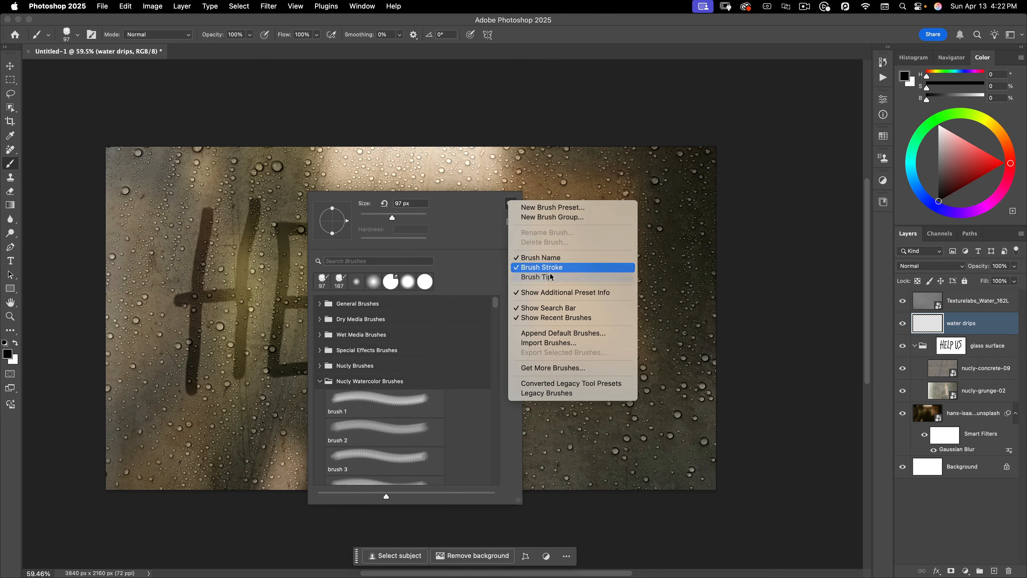
pyautogui.click(549, 277)
pyautogui.click(509, 203)
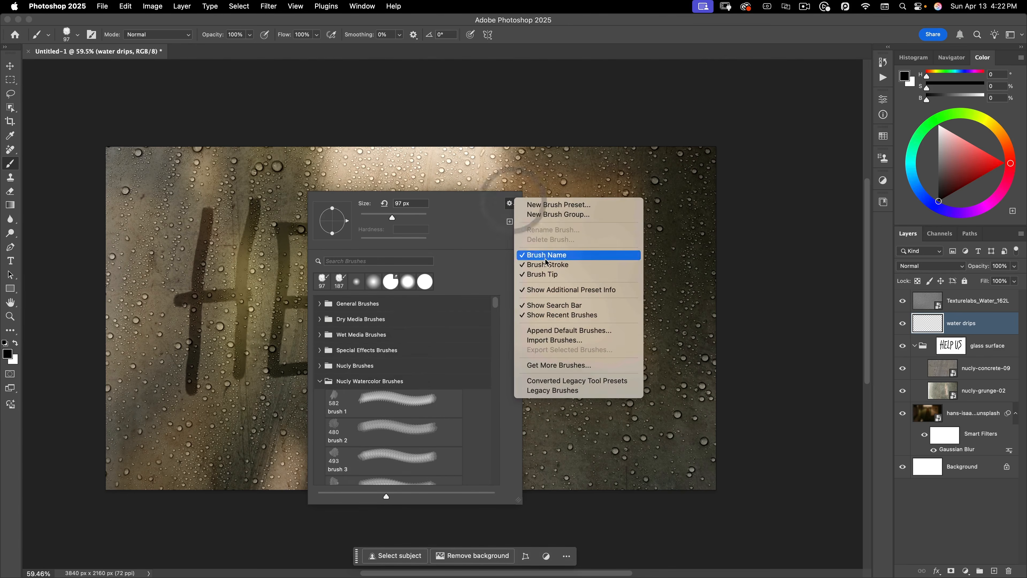
pyautogui.click(546, 254)
pyautogui.click(508, 203)
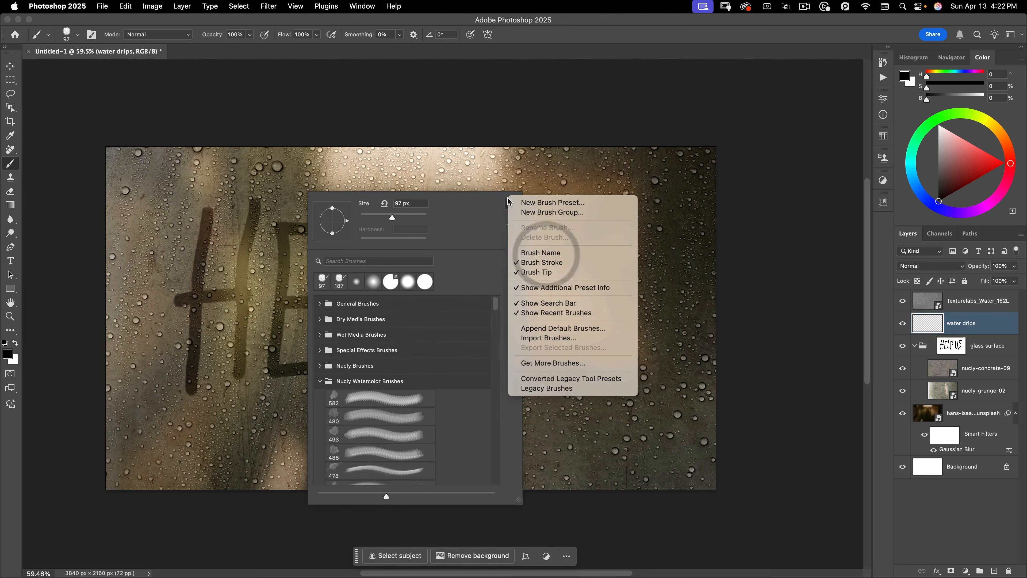
pyautogui.click(537, 265)
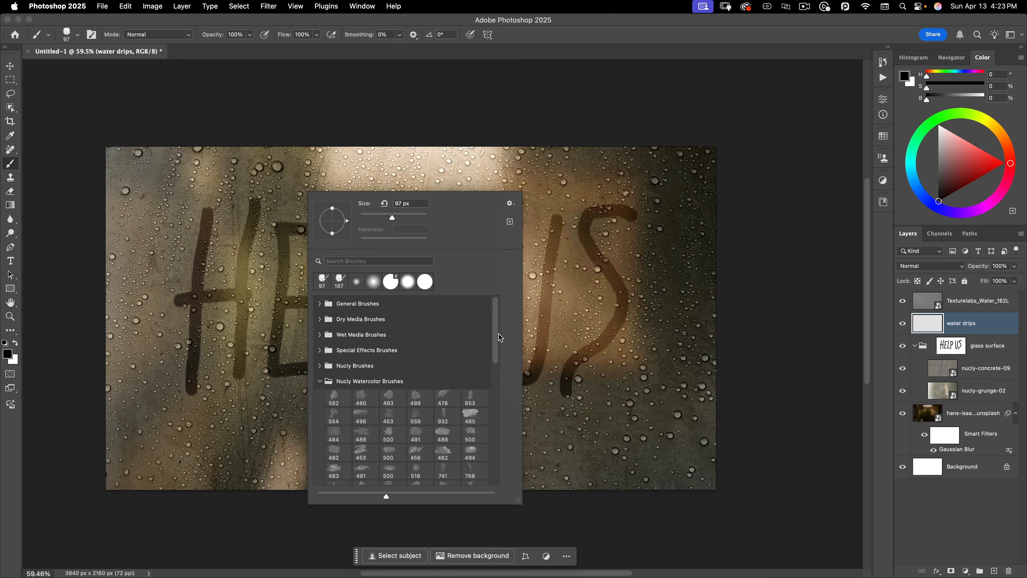
# Enlarge the brush thumbnails and choose a 2500 px dripping splatter brush from the Nucly Watercolor Brushes
pyautogui.moveTo(497, 342); pyautogui.dragTo(488, 424)
pyautogui.moveTo(386, 496); pyautogui.dragTo(474, 495)
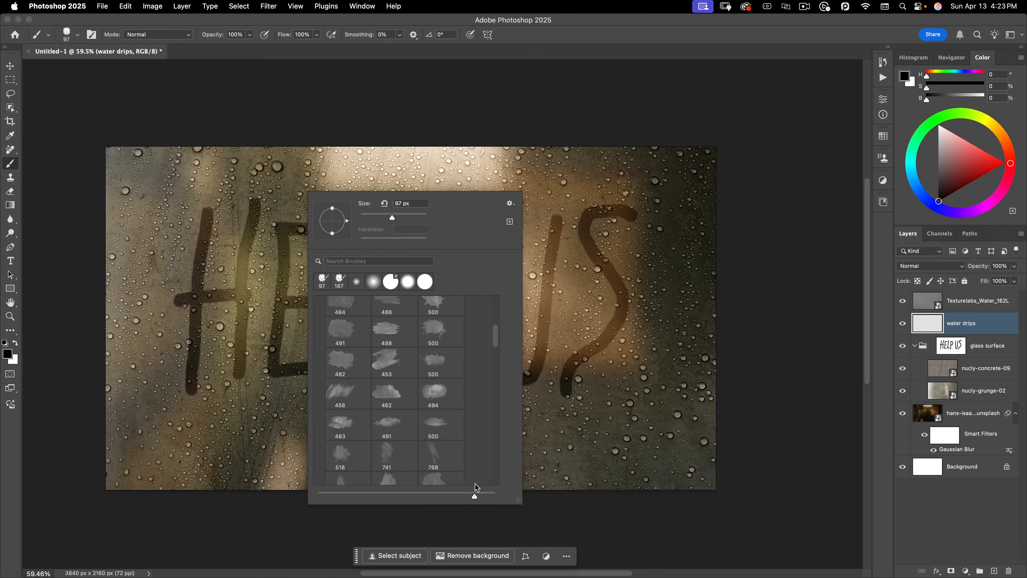
pyautogui.moveTo(497, 347); pyautogui.dragTo(494, 428)
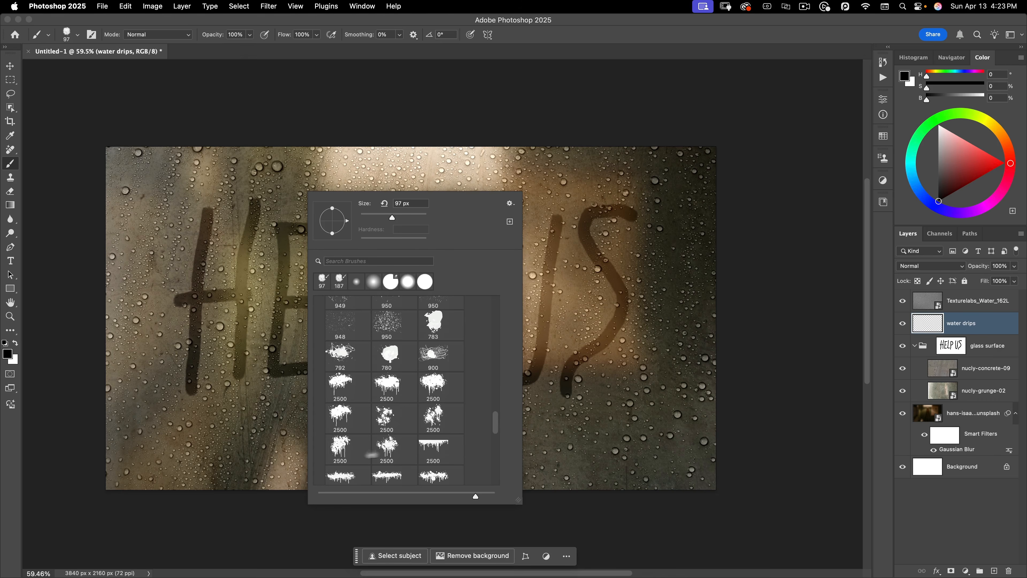
pyautogui.click(386, 447)
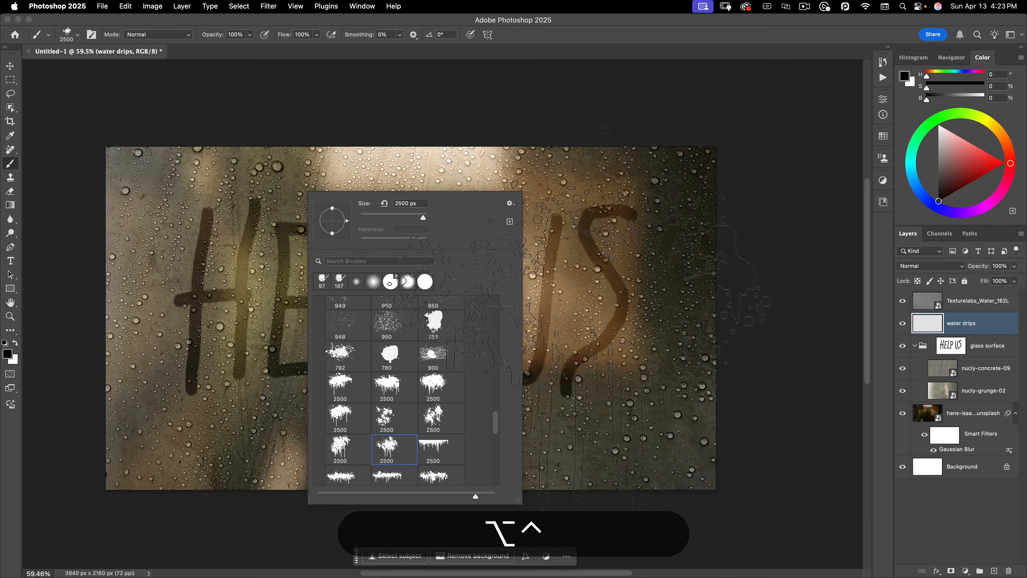
# Reduce the splatter brush to 1140 px and stamp one black dripping splatter over the lower part of the U on the water drips layer
pyautogui.moveTo(583, 312); pyautogui.dragTo(427, 313)
pyautogui.moveTo(517, 351)
pyautogui.mouseDown()
pyautogui.moveTo(450, 354)
pyautogui.moveTo(488, 357)
pyautogui.moveTo(472, 351)
pyautogui.moveTo(502, 381)
pyautogui.moveTo(488, 378)
pyautogui.moveTo(539, 366)
pyautogui.mouseUp()
pyautogui.press('space')
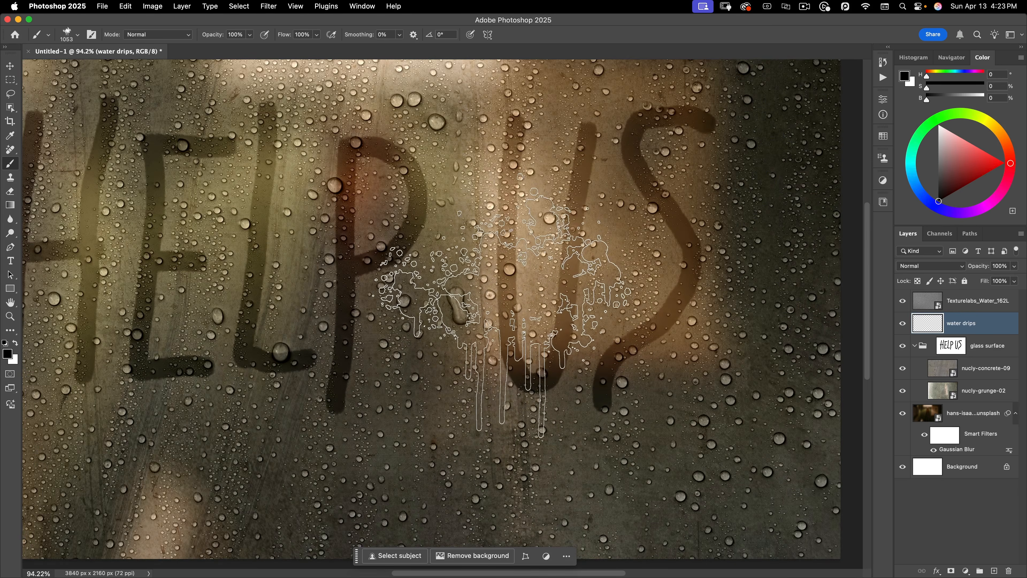
pyautogui.moveTo(502, 309); pyautogui.dragTo(522, 303)
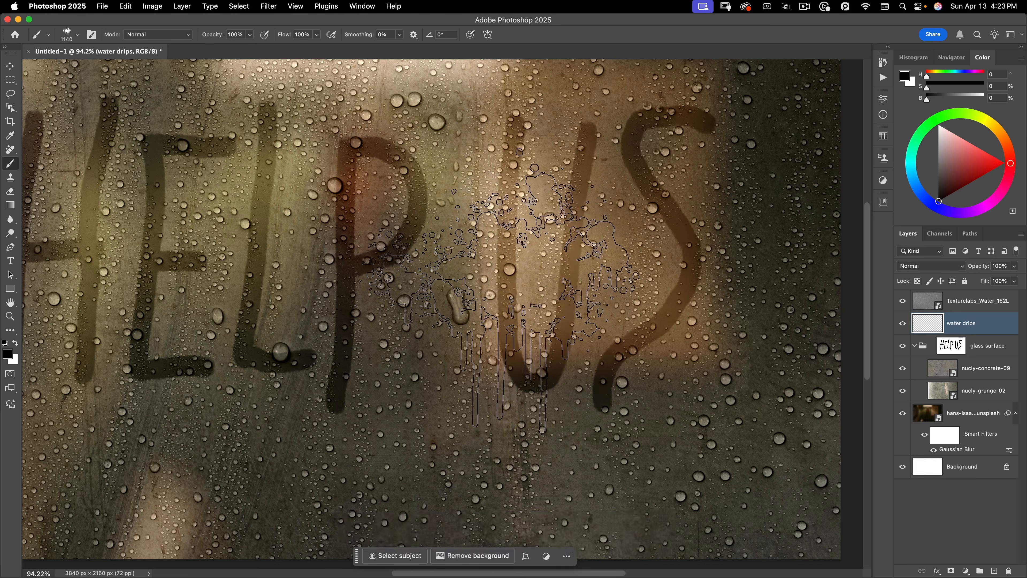
pyautogui.moveTo(501, 343)
pyautogui.mouseDown()
pyautogui.moveTo(438, 343)
pyautogui.moveTo(546, 341)
pyautogui.mouseUp()
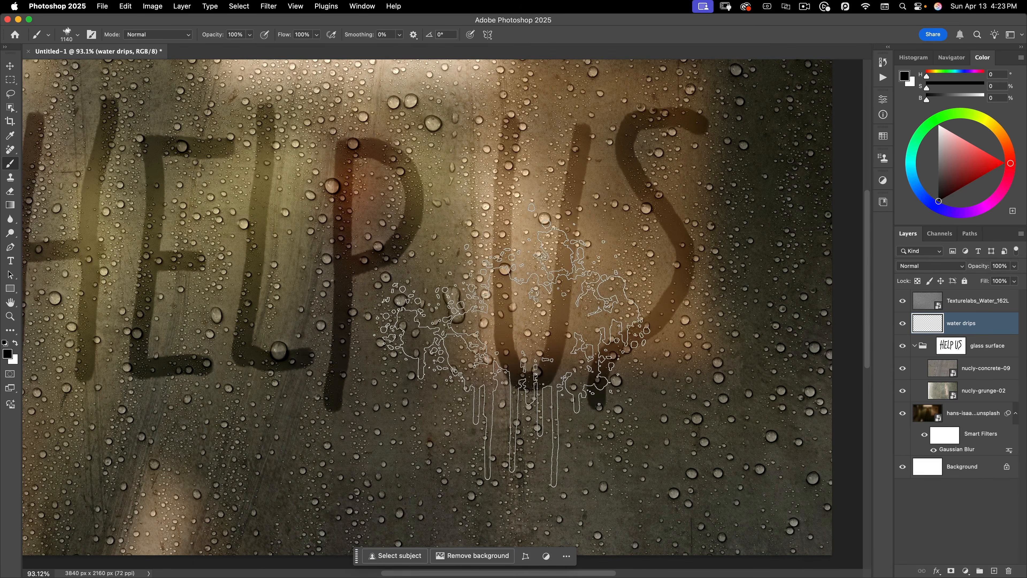
pyautogui.click(510, 348)
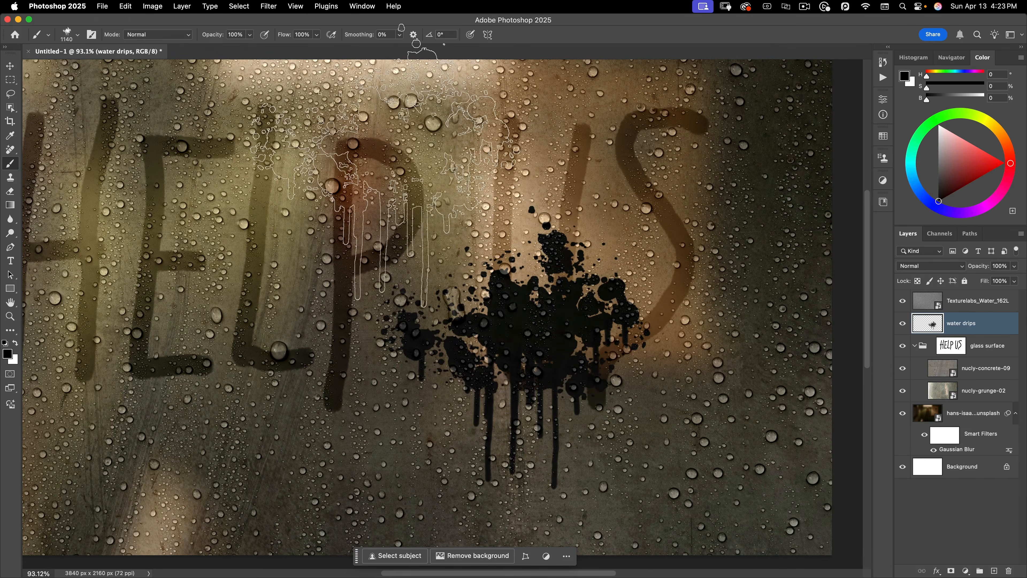
# Lasso the middle drips directly beneath the U and delete the rest of the splatter, leaving nothing selected
pyautogui.click(11, 96)
pyautogui.moveTo(502, 472); pyautogui.dragTo(505, 482)
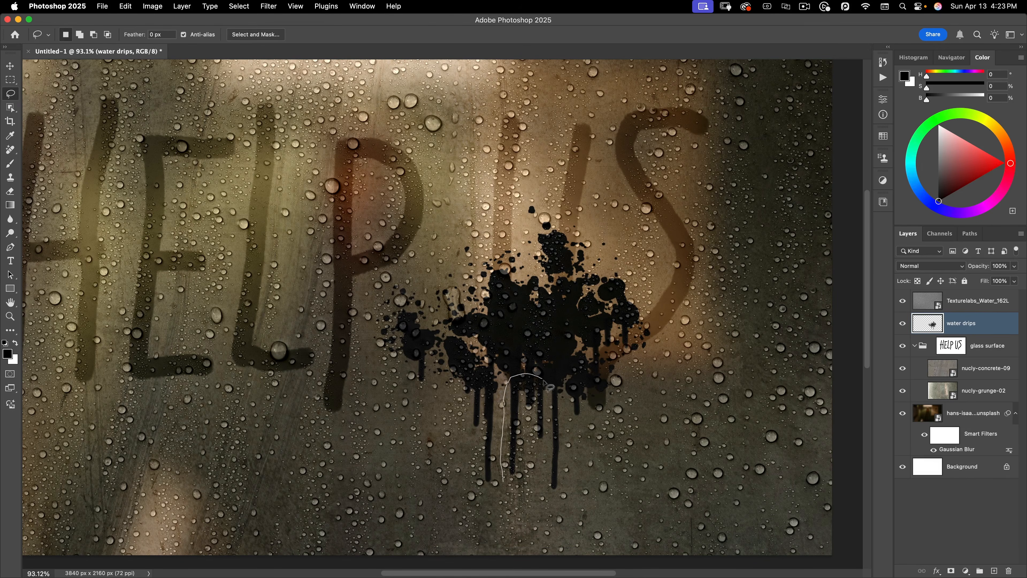
pyautogui.moveTo(545, 449); pyautogui.dragTo(503, 491)
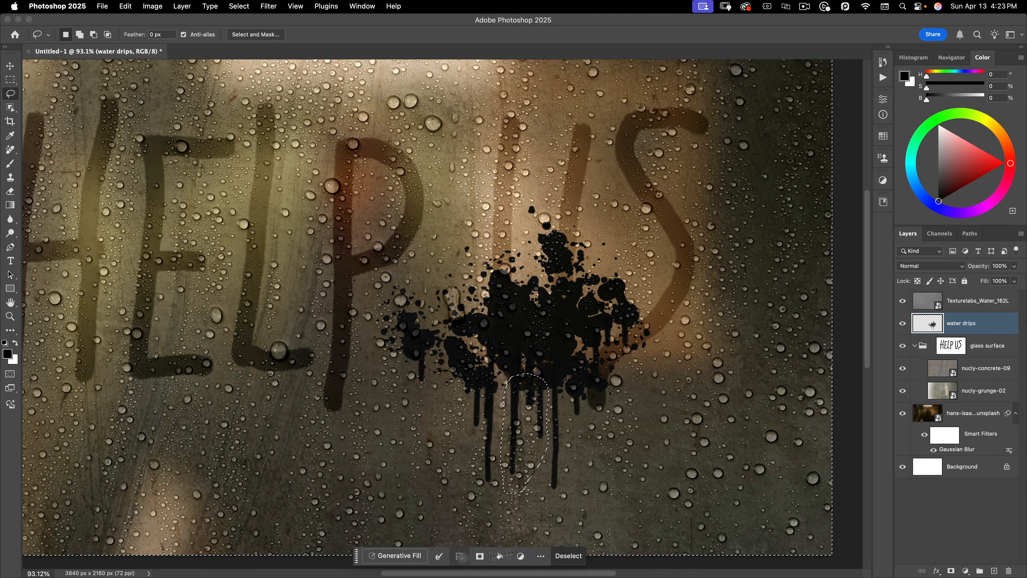
pyautogui.press('super+shift+i')
pyautogui.press('BackSpace')
pyautogui.press('super+d')
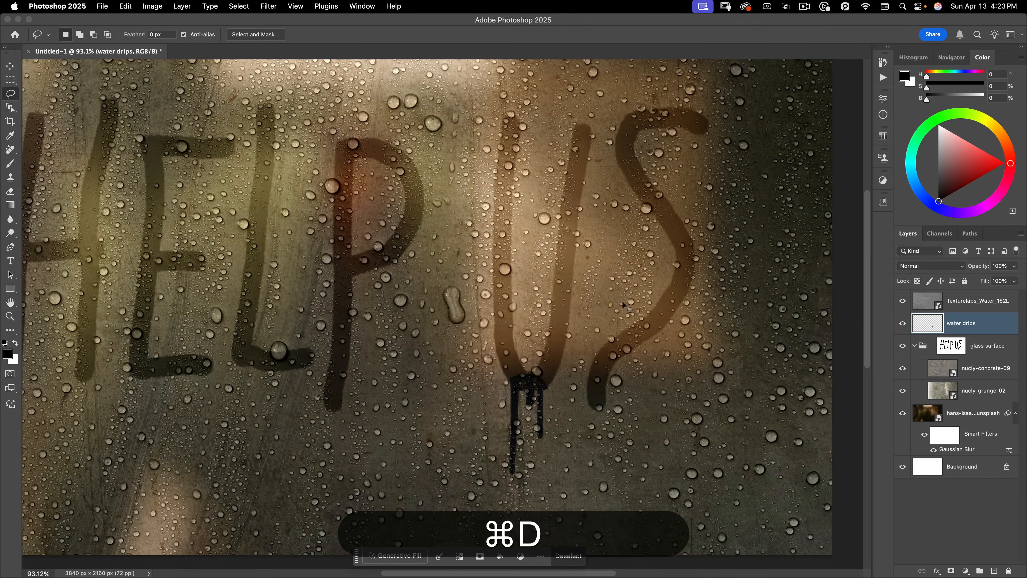
# Stamp another black dripping splatter with the 1140 px brush over the lower part of the E on the water drips layer
pyautogui.moveTo(349, 309); pyautogui.dragTo(449, 305)
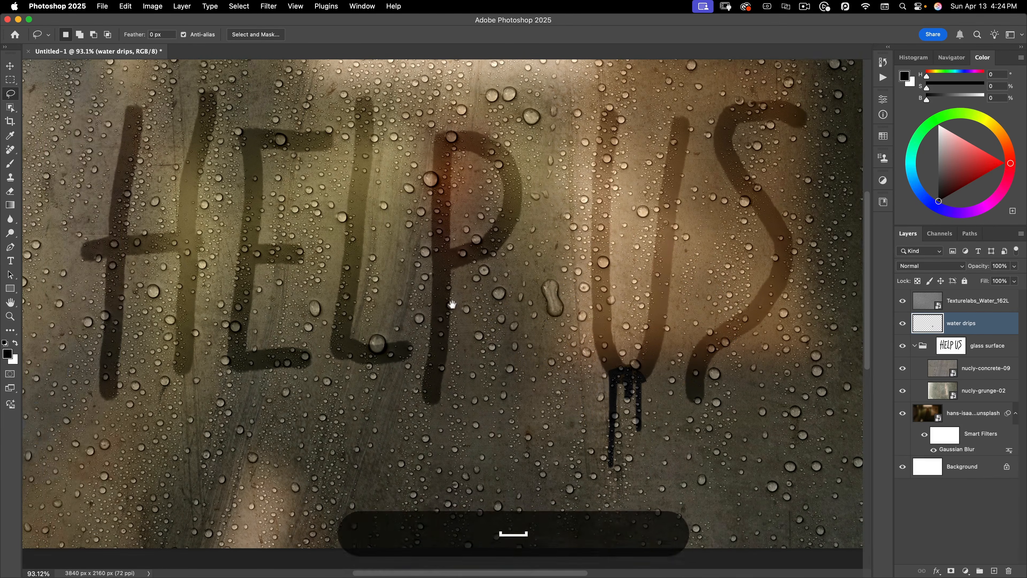
pyautogui.moveTo(353, 373); pyautogui.dragTo(397, 372)
pyautogui.press('b')
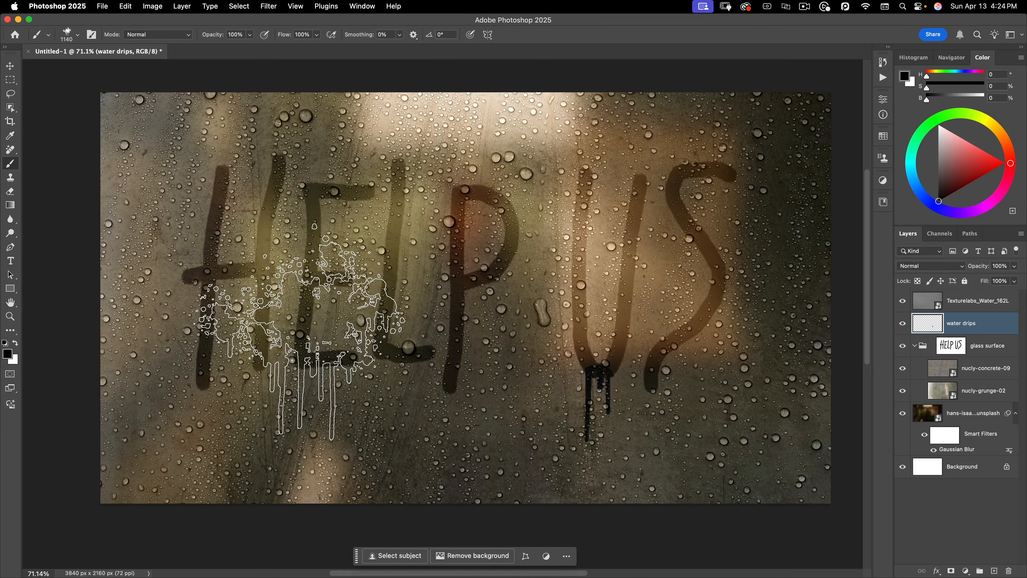
pyautogui.click(302, 330)
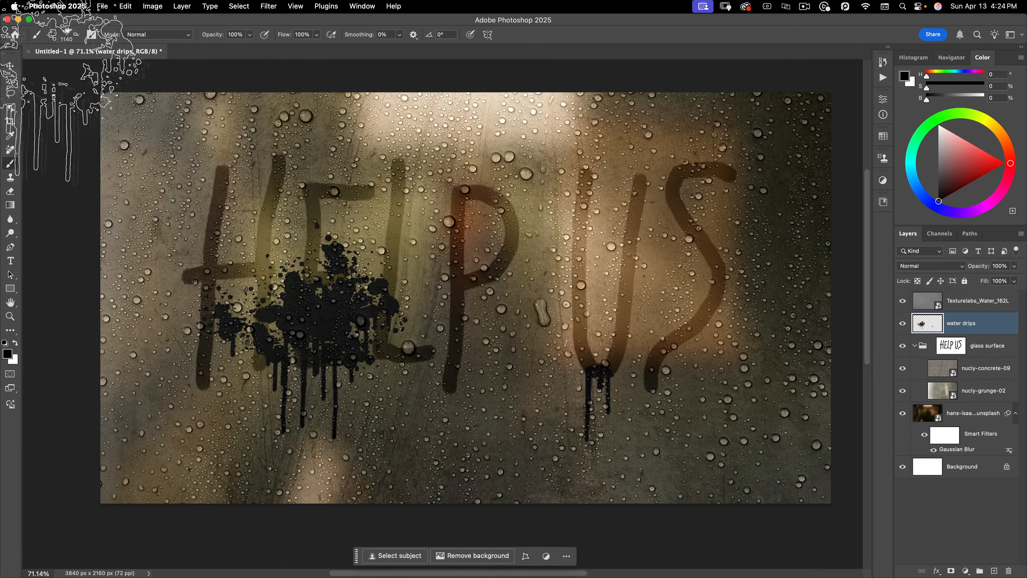
# Lasso the drips beneath the E and the U together, delete everything outside them and deselect
pyautogui.click(10, 92)
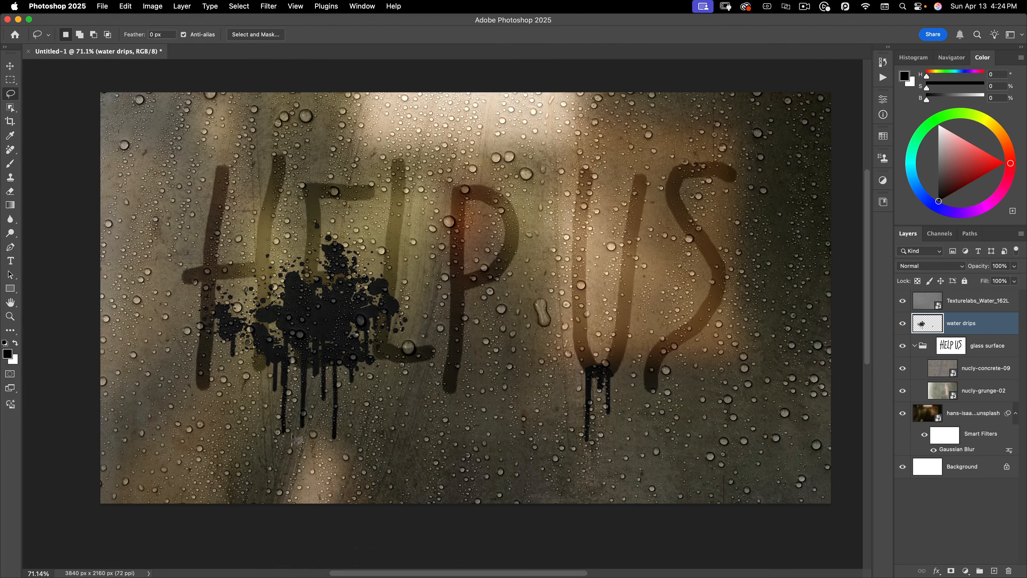
pyautogui.moveTo(311, 356); pyautogui.dragTo(344, 361)
pyautogui.moveTo(301, 454); pyautogui.dragTo(303, 458)
pyautogui.press('shift')
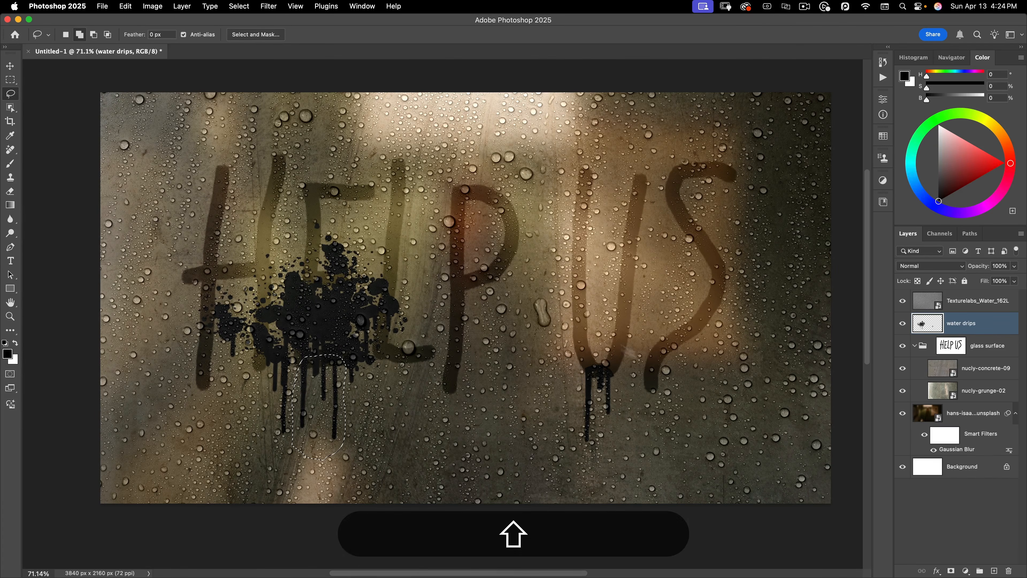
pyautogui.moveTo(633, 375)
pyautogui.mouseDown()
pyautogui.moveTo(564, 447)
pyautogui.moveTo(640, 409)
pyautogui.moveTo(634, 377)
pyautogui.mouseUp()
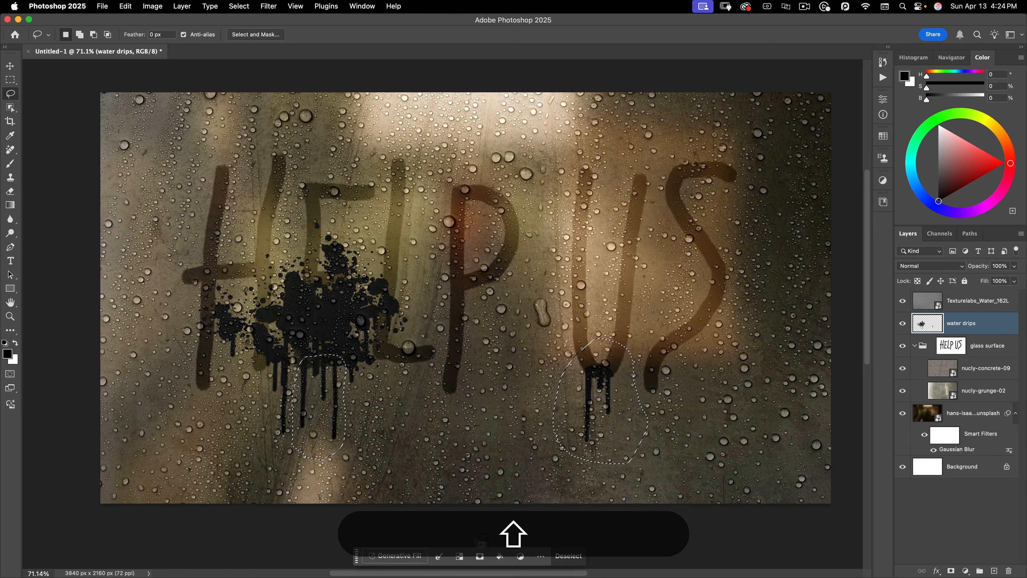
pyautogui.press('super+shift+i')
pyautogui.press('BackSpace')
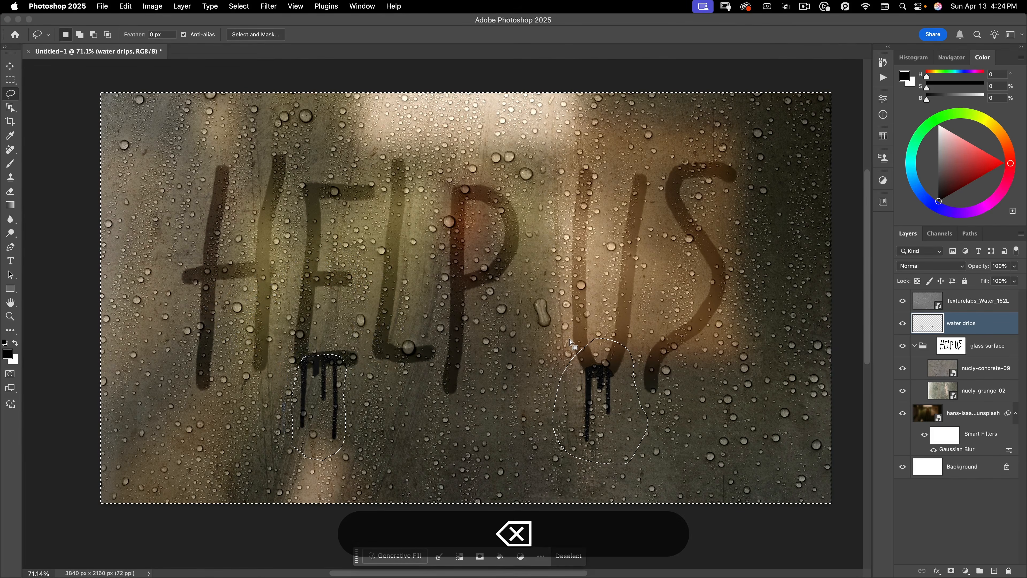
pyautogui.click(349, 246)
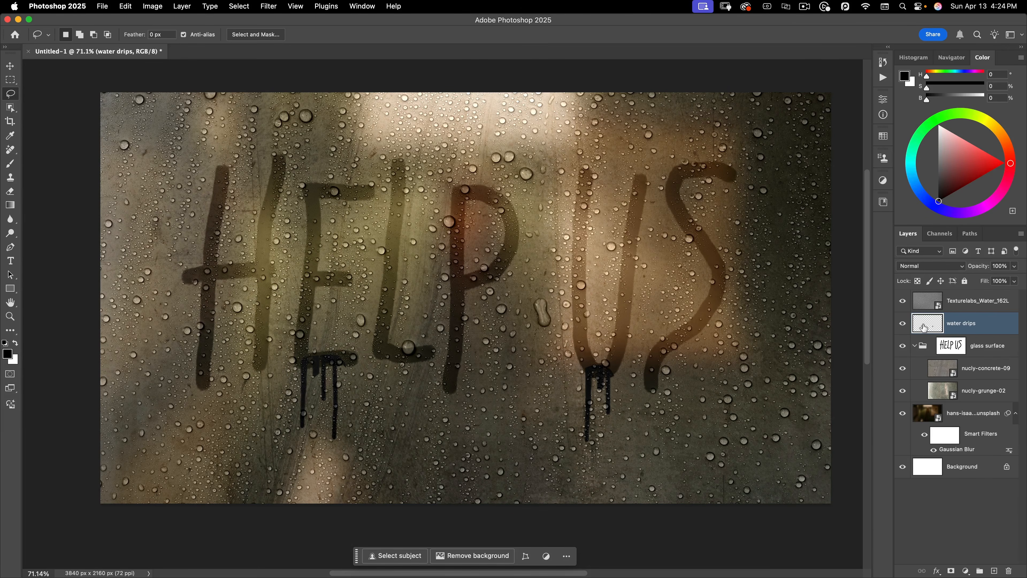
# Load the water drips layer's content as a selection and hide that layer
pyautogui.press('super')
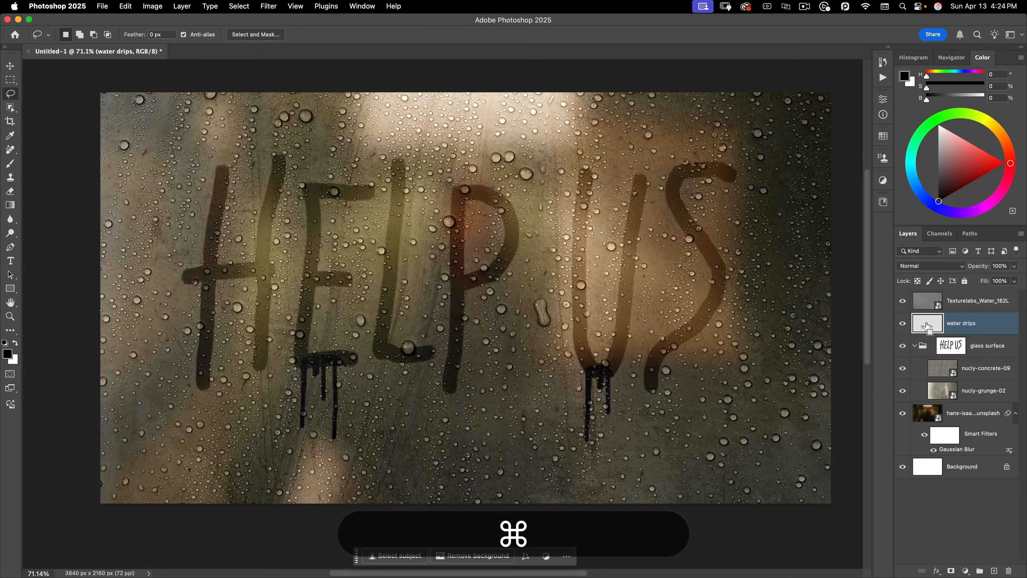
pyautogui.keyDown('super'); pyautogui.click(928, 326); pyautogui.keyUp('super')
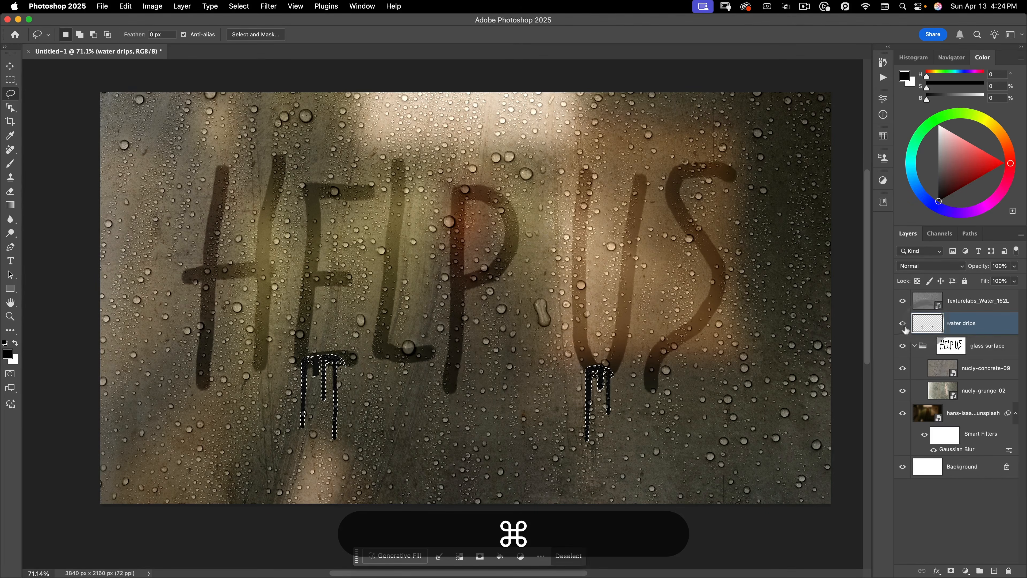
pyautogui.click(902, 323)
# Fill the selected drips with black on the glass surface group's mask and deselect
pyautogui.click(950, 345)
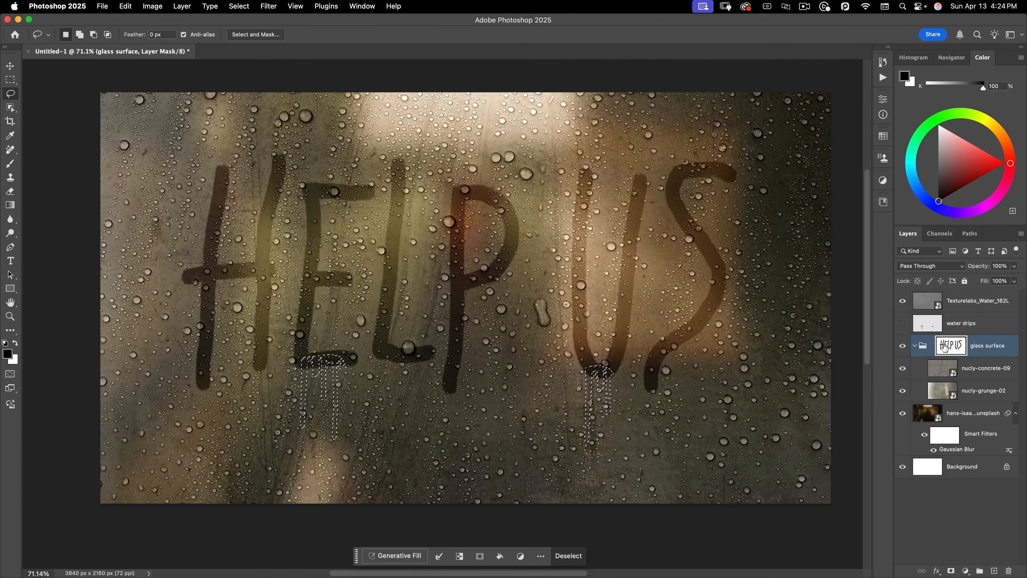
pyautogui.hotkey('alt', 'BackSpace')
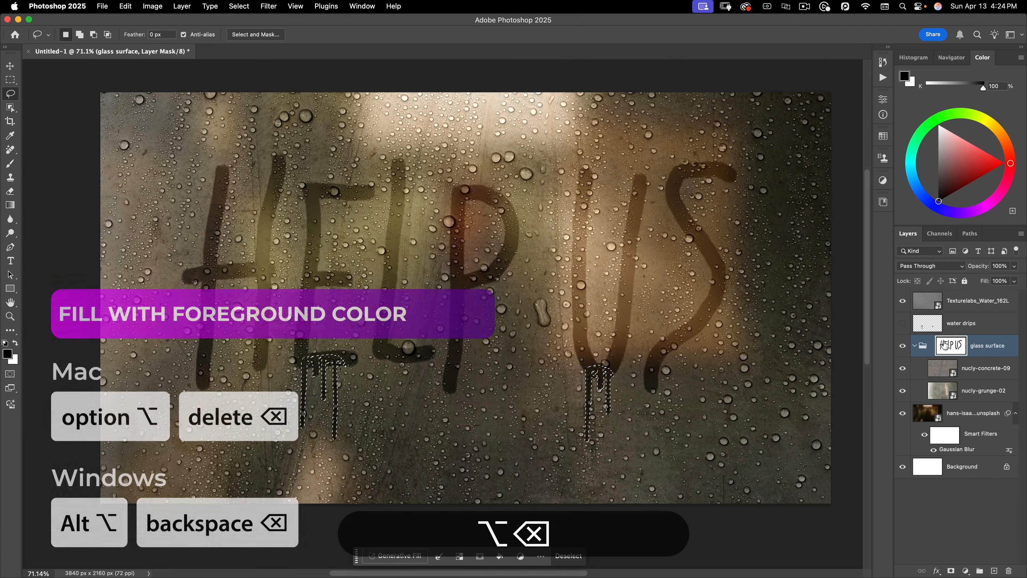
pyautogui.press('super+d')
pyautogui.press('v')
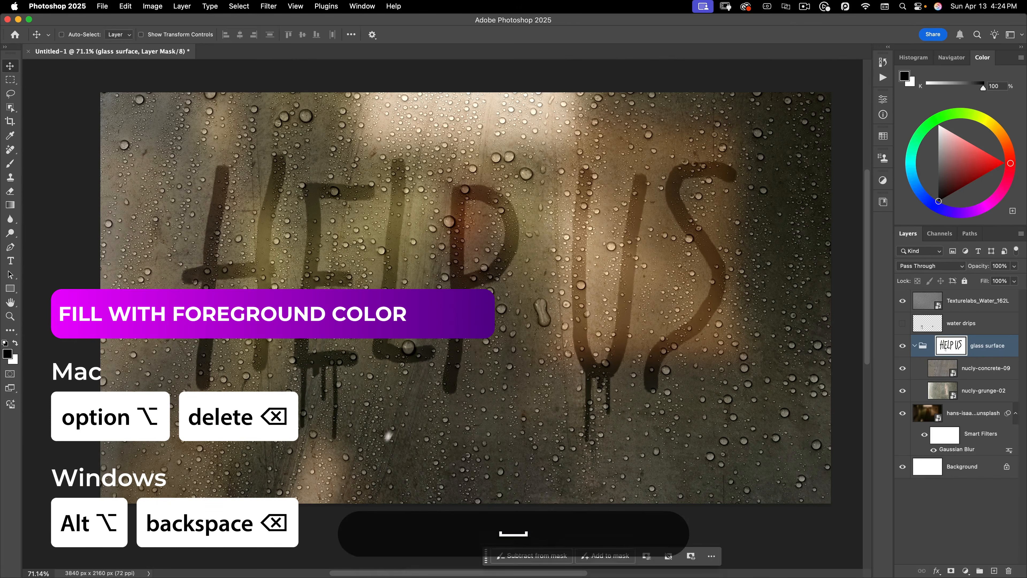
# Set the nucly-grunge-02 layer's opacity to 25%
pyautogui.moveTo(418, 411); pyautogui.dragTo(405, 422)
pyautogui.moveTo(475, 399); pyautogui.dragTo(473, 409)
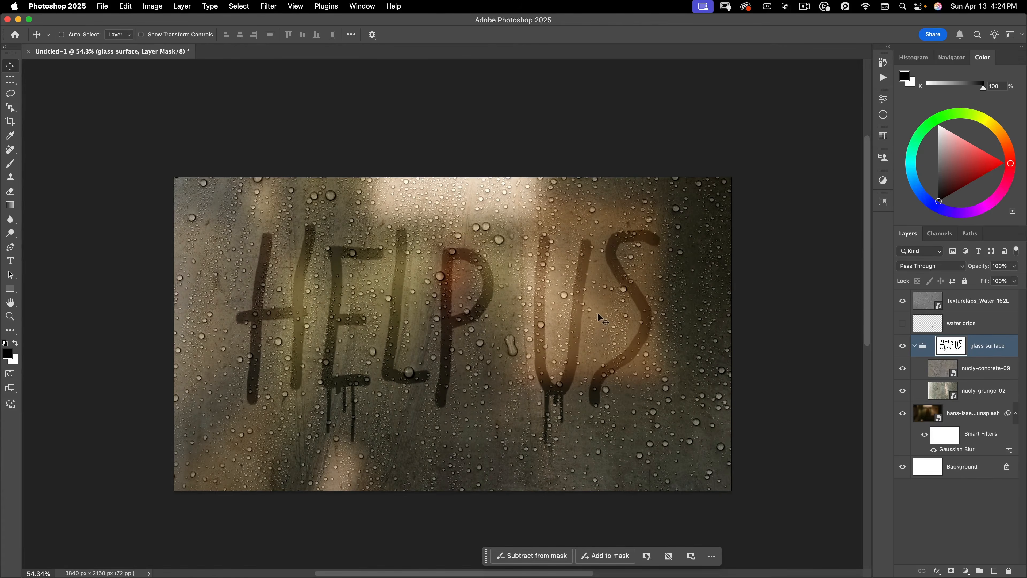
pyautogui.click(989, 395)
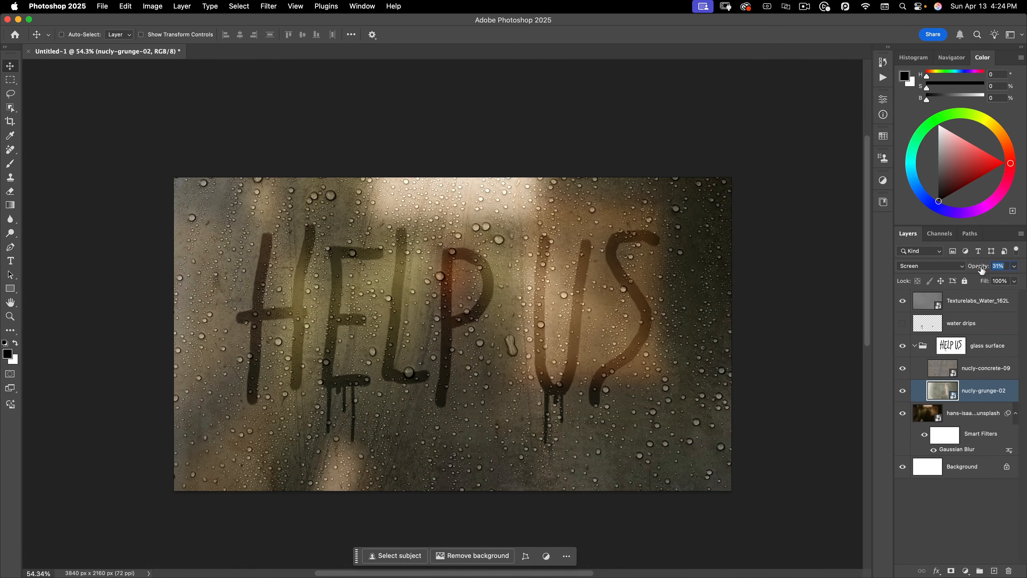
pyautogui.moveTo(977, 272); pyautogui.dragTo(975, 273)
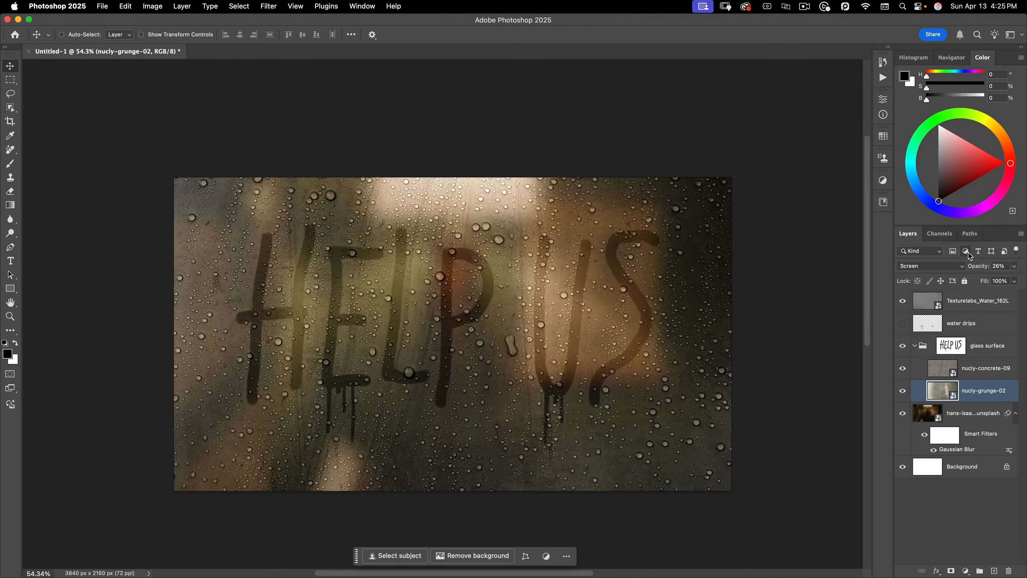
pyautogui.press('2')
pyautogui.press('5')
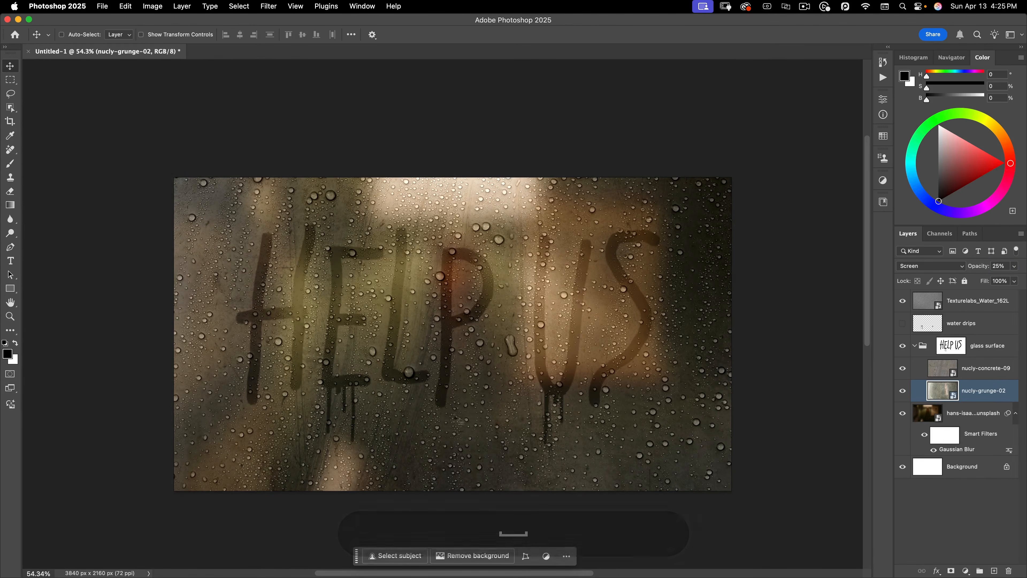
# Place blood-hand-print.jpg as an embedded image directly above the water drips layer
pyautogui.scroll(2, 445, 409)
pyautogui.moveTo(480, 410); pyautogui.dragTo(478, 389)
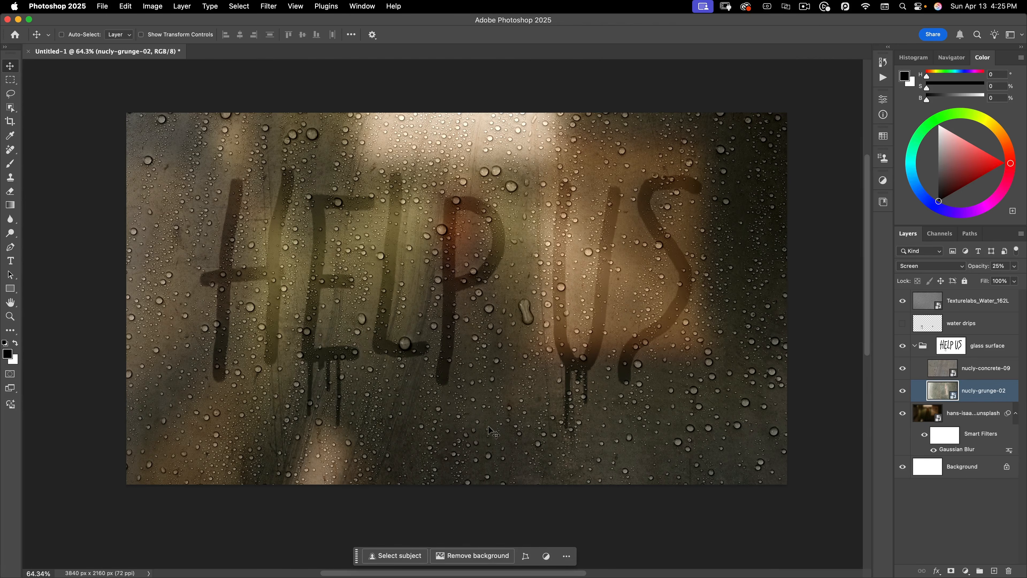
pyautogui.click(964, 330)
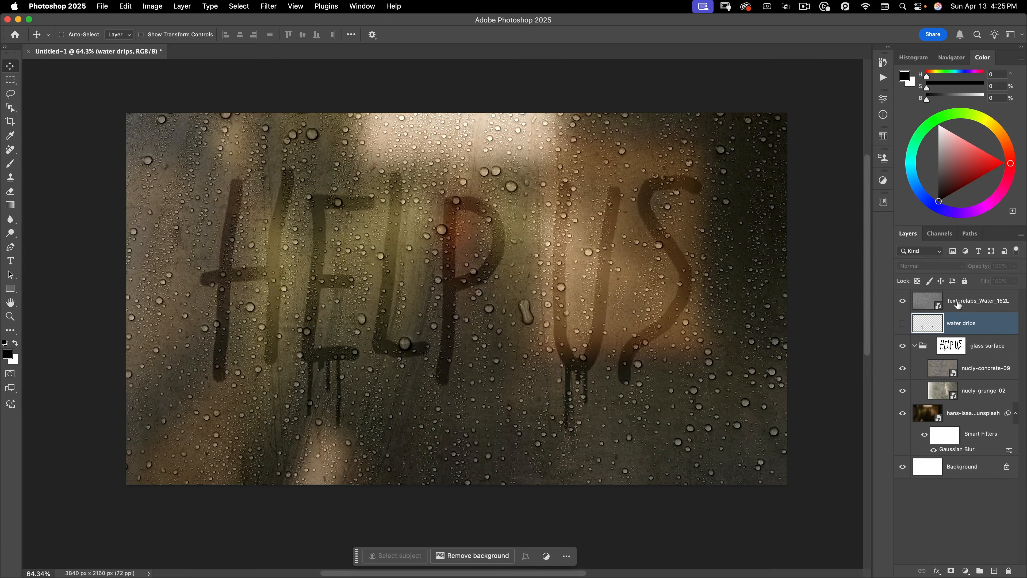
pyautogui.click(102, 6)
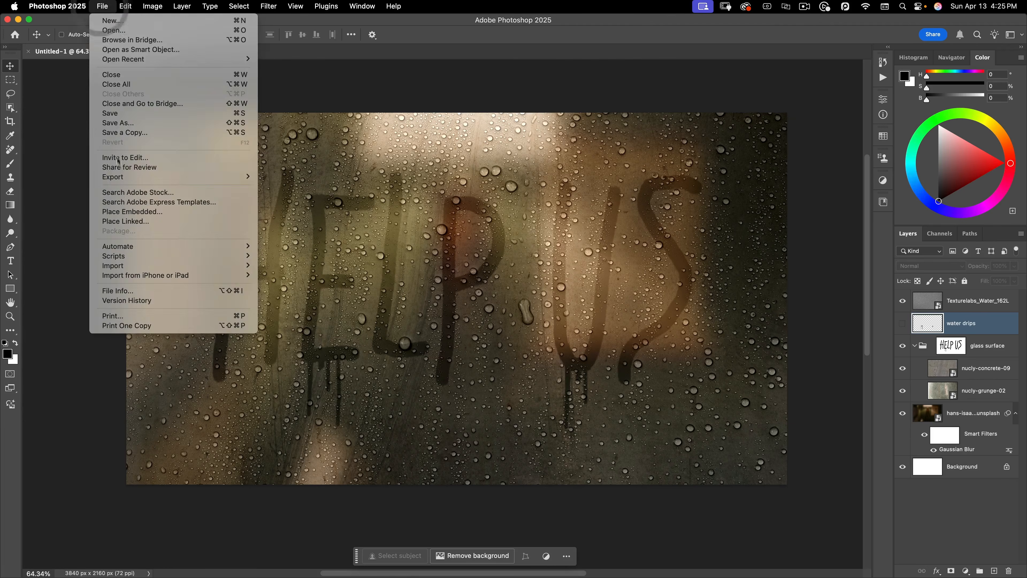
pyautogui.click(127, 212)
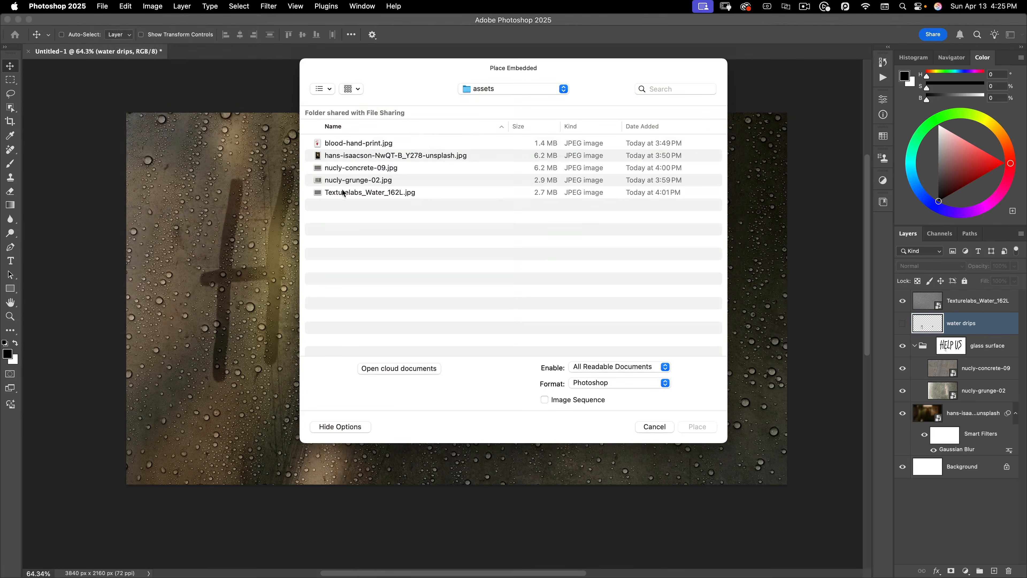
pyautogui.click(368, 144)
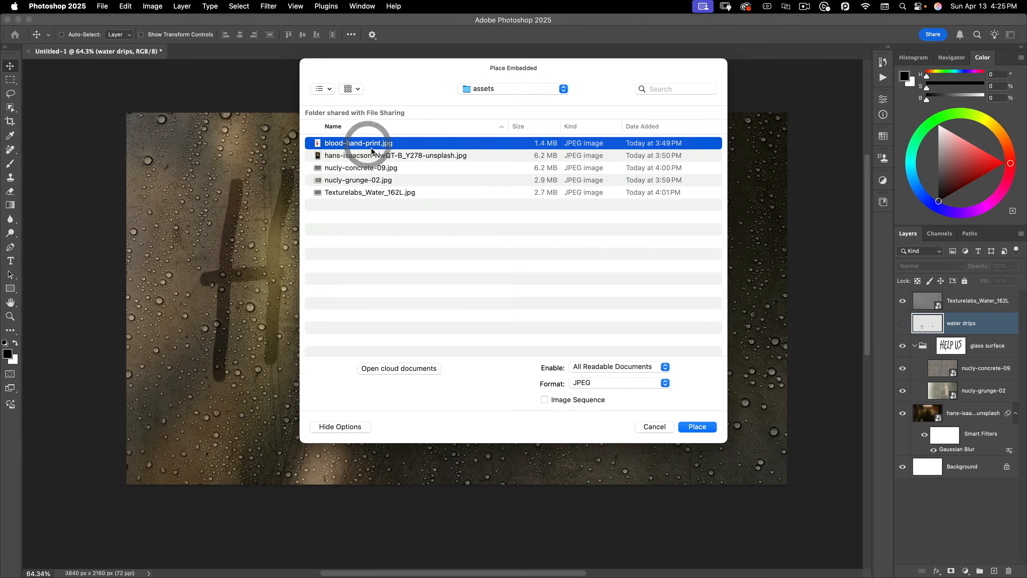
pyautogui.click(696, 426)
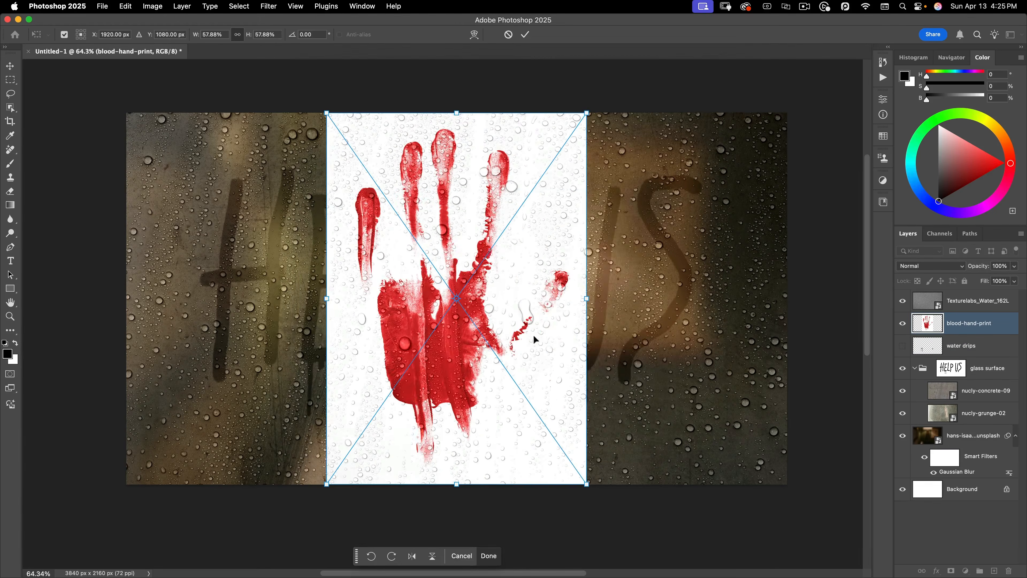
# Scale the hand print to about 39%, tilt it counterclockwise and position it below the P and U at the canvas's lower edge
pyautogui.moveTo(529, 345); pyautogui.dragTo(593, 418)
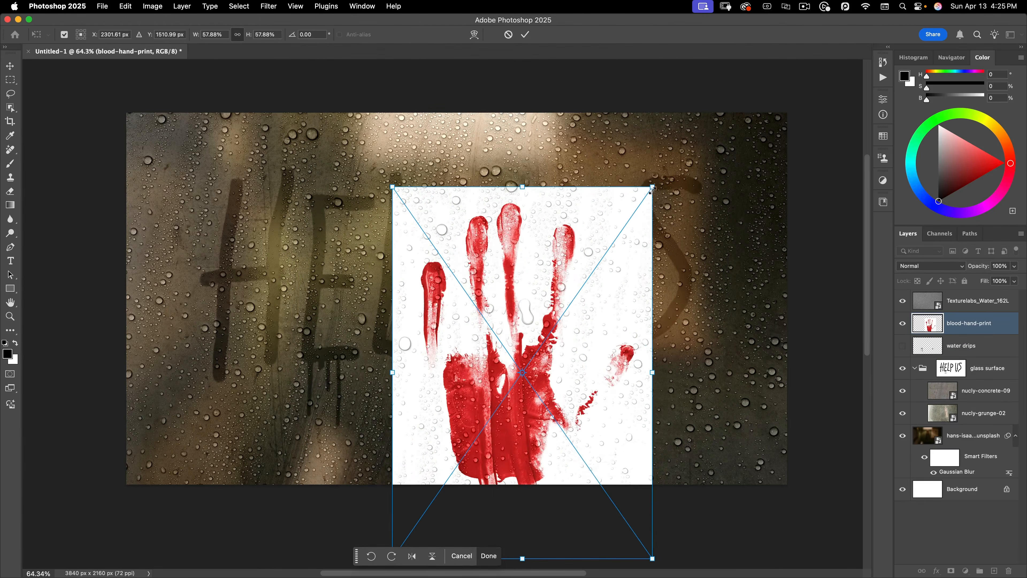
pyautogui.moveTo(653, 187); pyautogui.dragTo(596, 270)
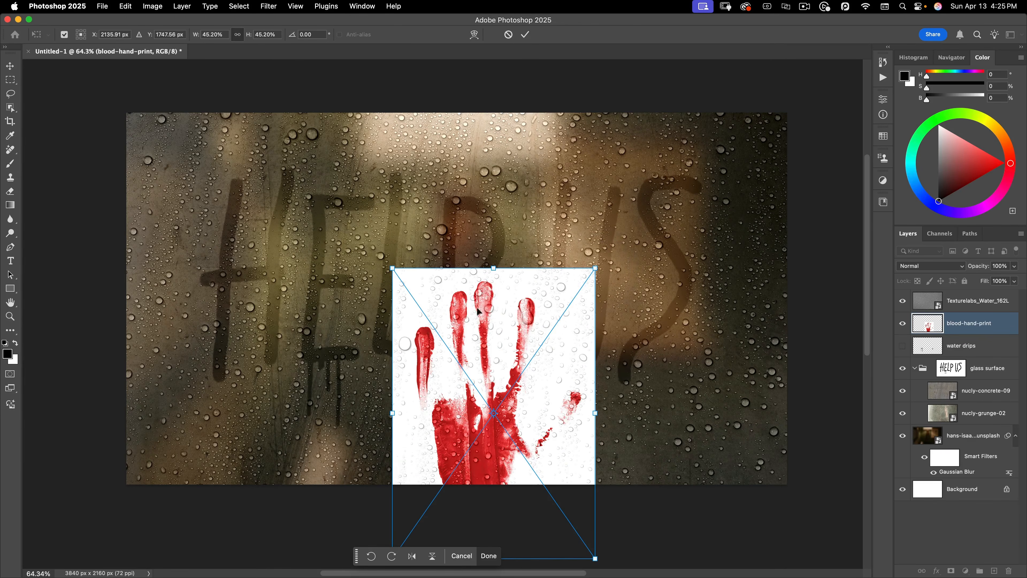
pyautogui.moveTo(506, 306); pyautogui.dragTo(457, 371)
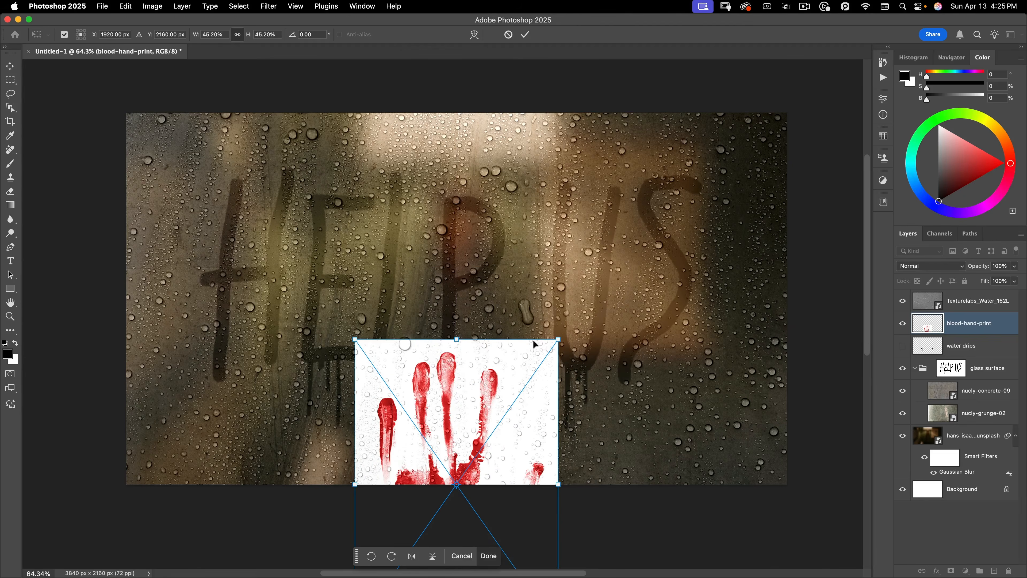
pyautogui.moveTo(556, 340); pyautogui.dragTo(531, 378)
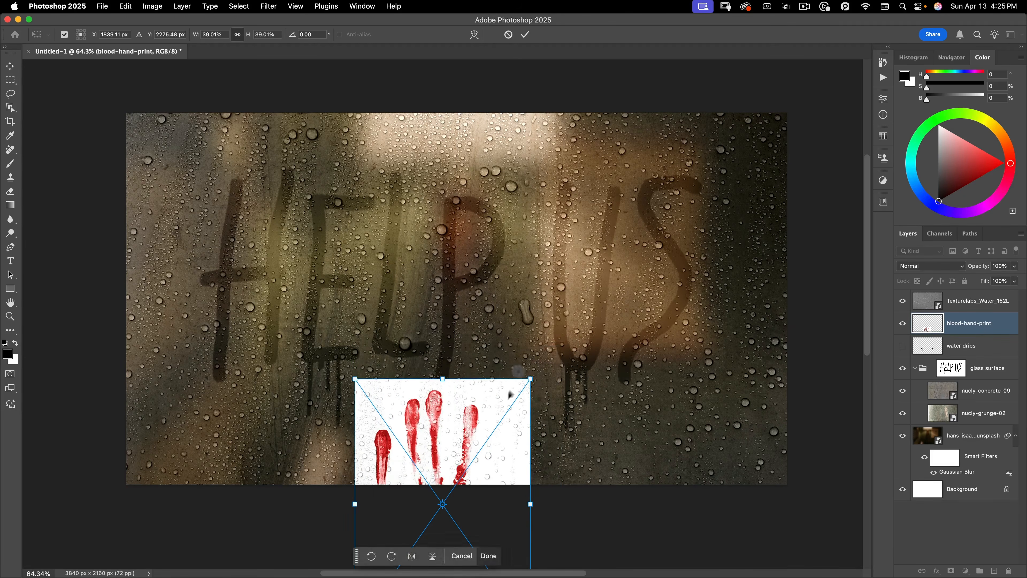
pyautogui.moveTo(503, 430); pyautogui.dragTo(543, 351)
pyautogui.moveTo(590, 385); pyautogui.dragTo(519, 309)
pyautogui.moveTo(533, 396); pyautogui.dragTo(576, 383)
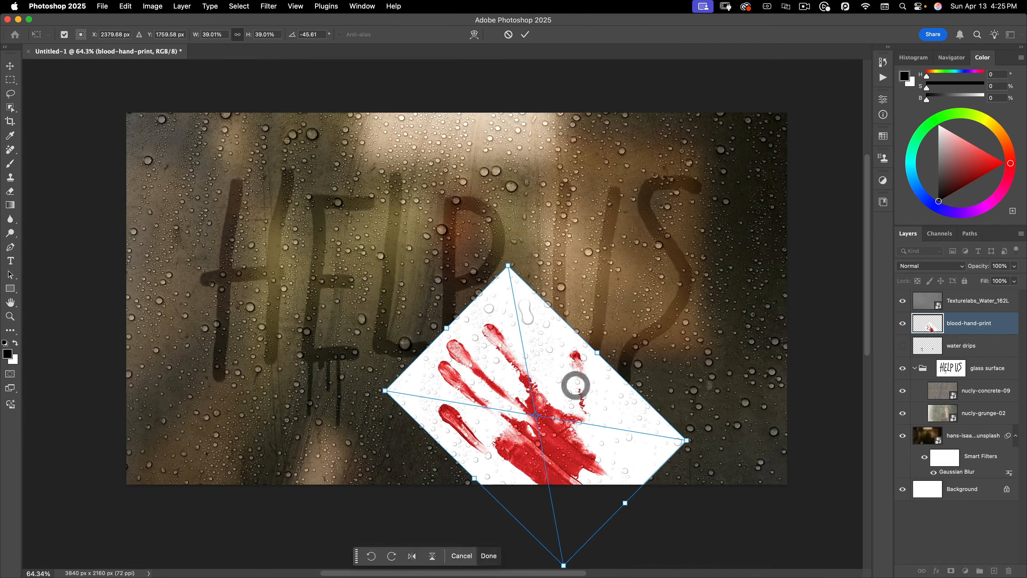
pyautogui.moveTo(679, 382); pyautogui.dragTo(666, 355)
pyautogui.moveTo(604, 386)
pyautogui.mouseDown()
pyautogui.moveTo(607, 398)
pyautogui.moveTo(603, 390)
pyautogui.mouseUp()
pyautogui.press('Return')
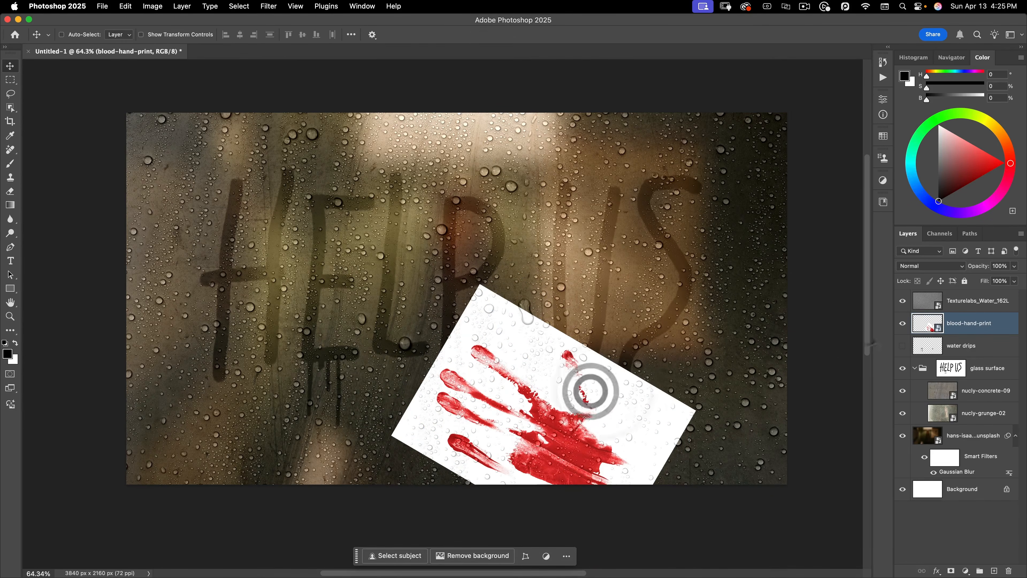
# Set the blood-hand-print layer's blend mode to Multiply and move the print slightly lower
pyautogui.click(924, 266)
pyautogui.click(913, 307)
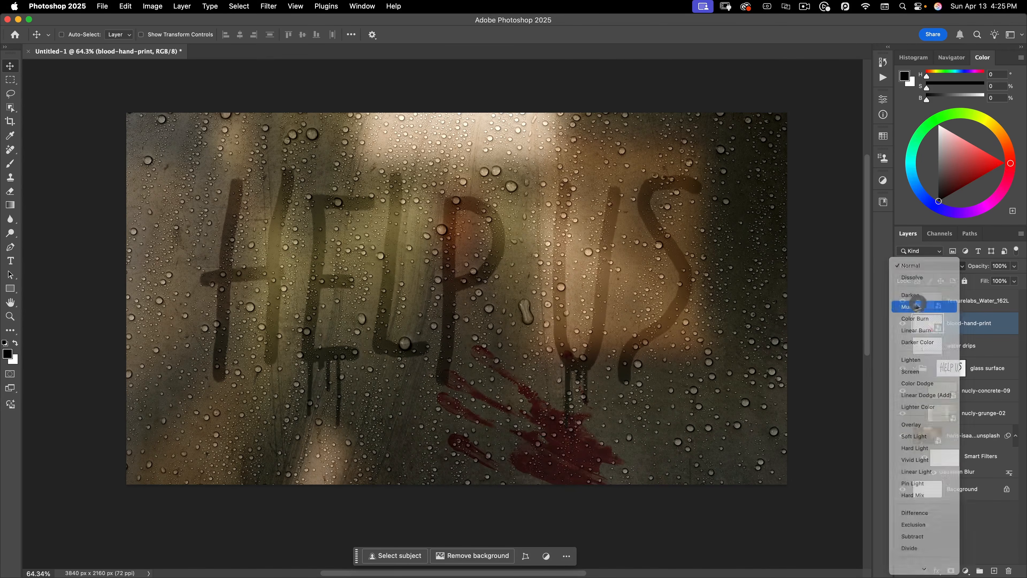
pyautogui.moveTo(605, 419)
pyautogui.mouseDown()
pyautogui.moveTo(576, 456)
pyautogui.moveTo(526, 432)
pyautogui.moveTo(623, 438)
pyautogui.moveTo(599, 436)
pyautogui.mouseUp()
# Rotate the hand print to about -34° and reposition it at the canvas's lower edge, beneath the P and U
pyautogui.press('cmd+t')
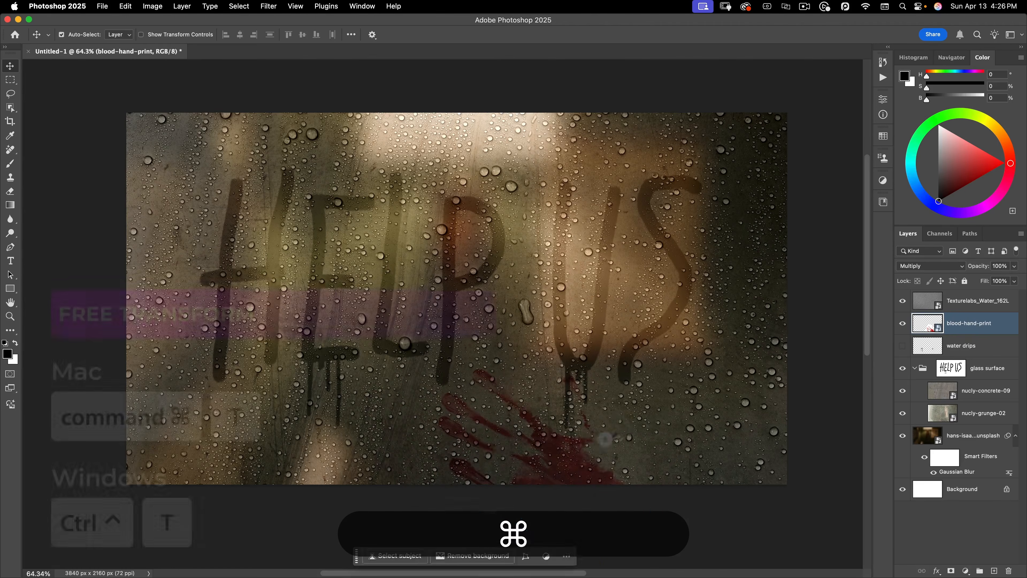
pyautogui.moveTo(617, 273); pyautogui.dragTo(682, 327)
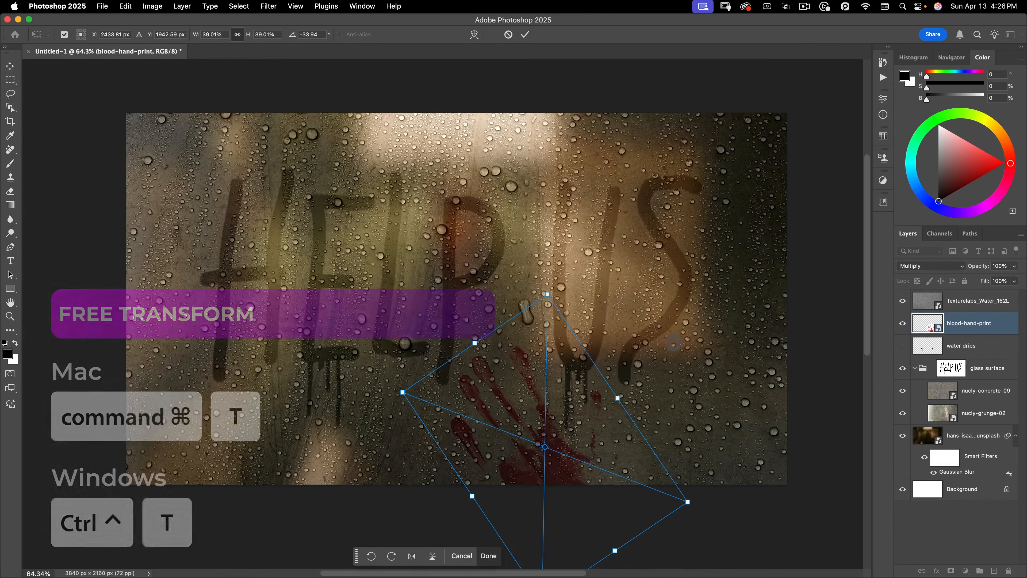
pyautogui.moveTo(542, 400); pyautogui.dragTo(542, 403)
pyautogui.doubleClick(542, 403)
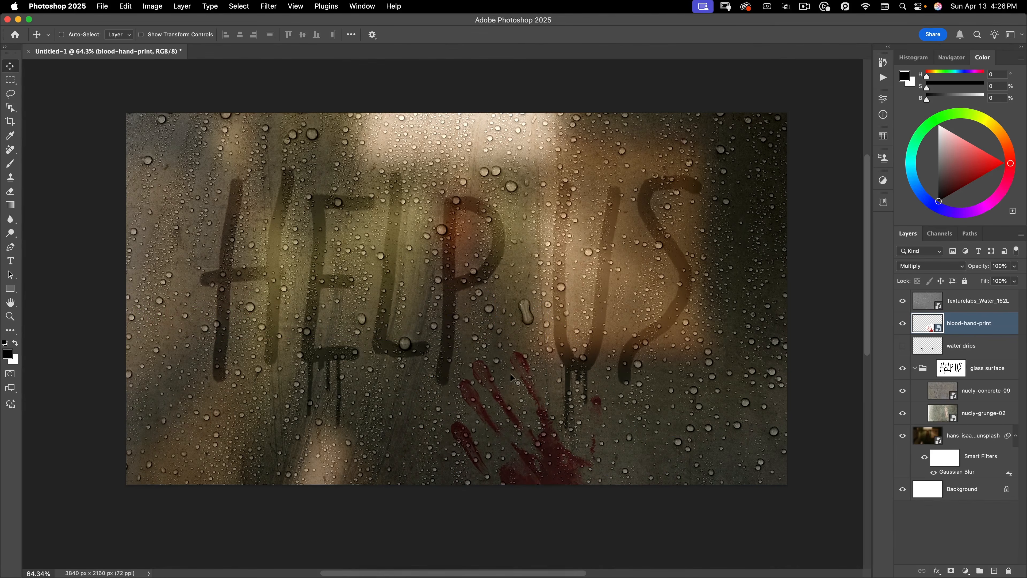
pyautogui.moveTo(511, 381); pyautogui.dragTo(512, 381)
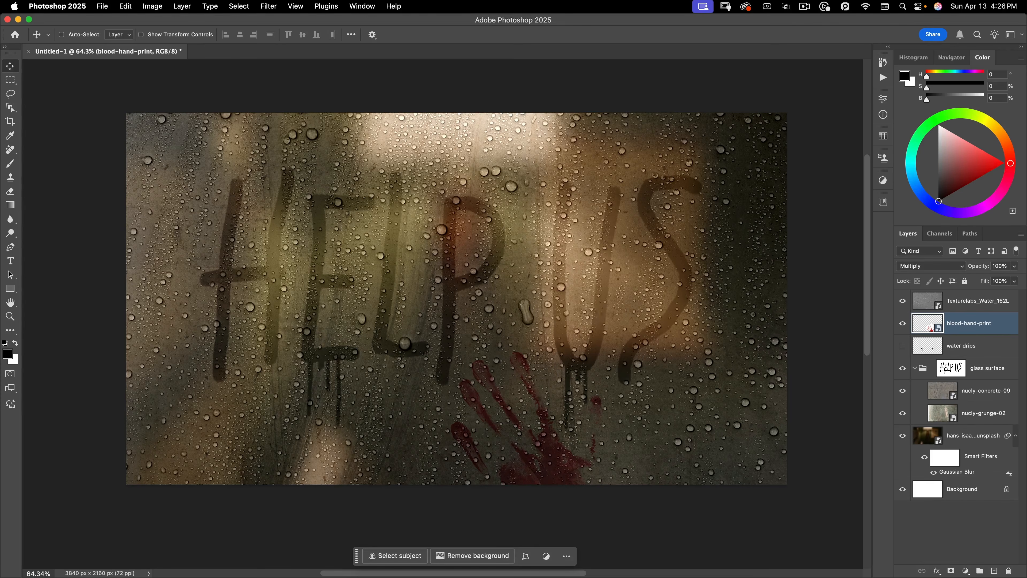
pyautogui.moveTo(470, 307); pyautogui.dragTo(458, 308)
pyautogui.moveTo(550, 327); pyautogui.dragTo(565, 312)
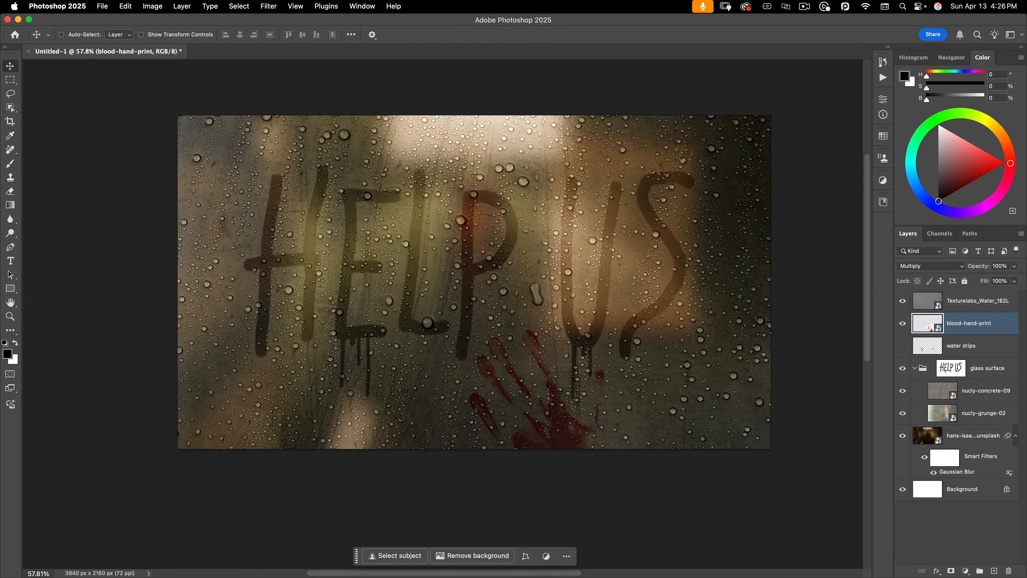
# Create a new layer named fog directly above the blurred lamp photo
pyautogui.click(961, 436)
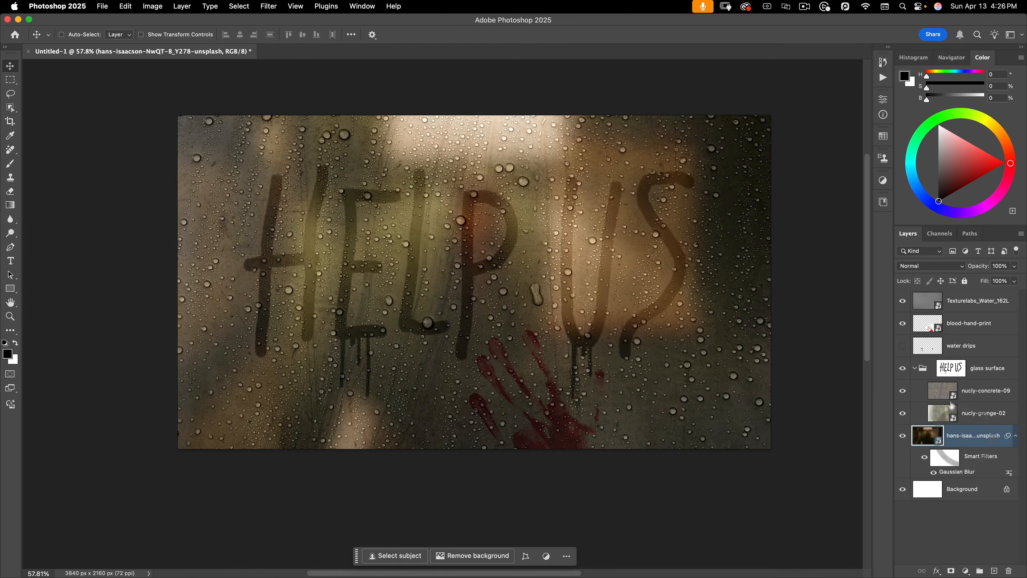
pyautogui.click(994, 571)
pyautogui.doubleClick(957, 436)
pyautogui.write('fog')
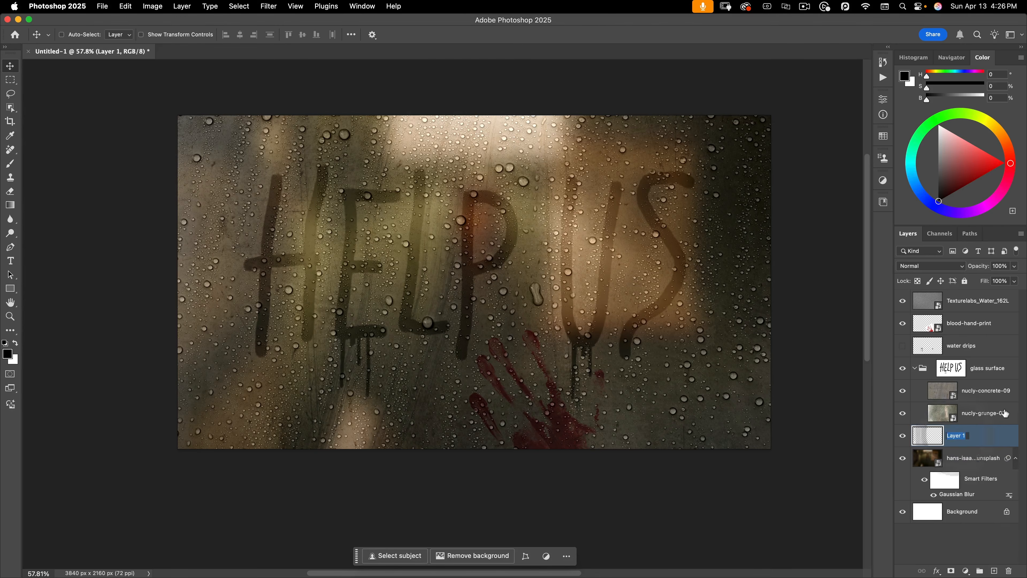
pyautogui.press('Return')
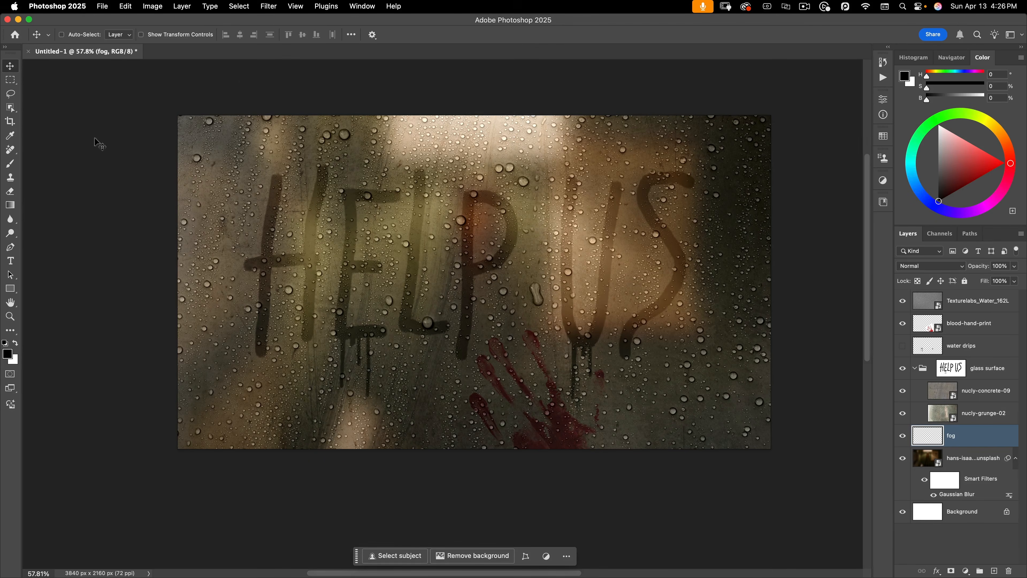
# Expand the Nucly Brushes group for the Brush tool and show its presets with brush stroke previews
pyautogui.press('b')
pyautogui.rightClick(483, 243)
pyautogui.scroll(-3, 521, 371)
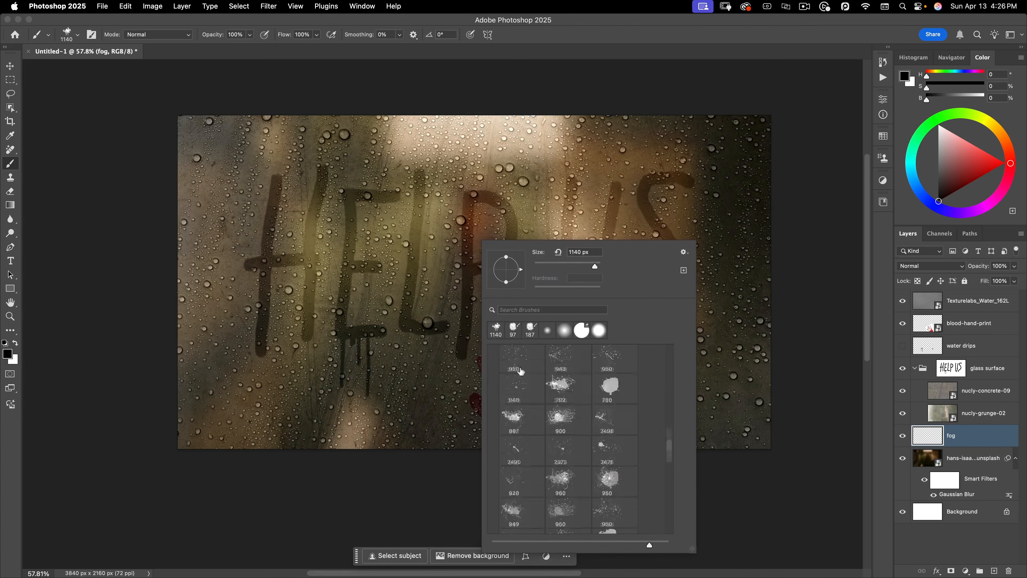
pyautogui.scroll(5, 521, 371)
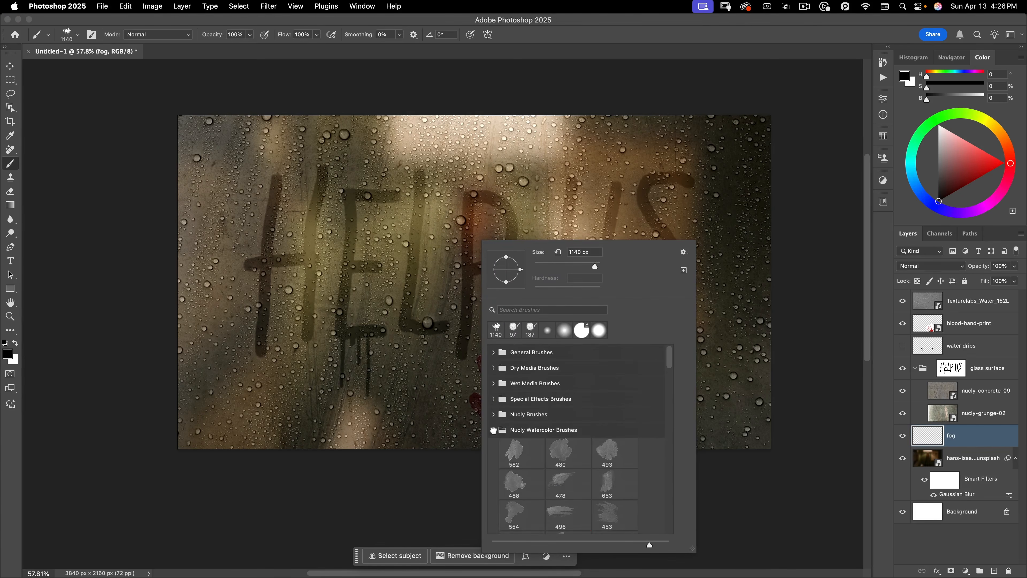
pyautogui.click(493, 430)
pyautogui.click(492, 413)
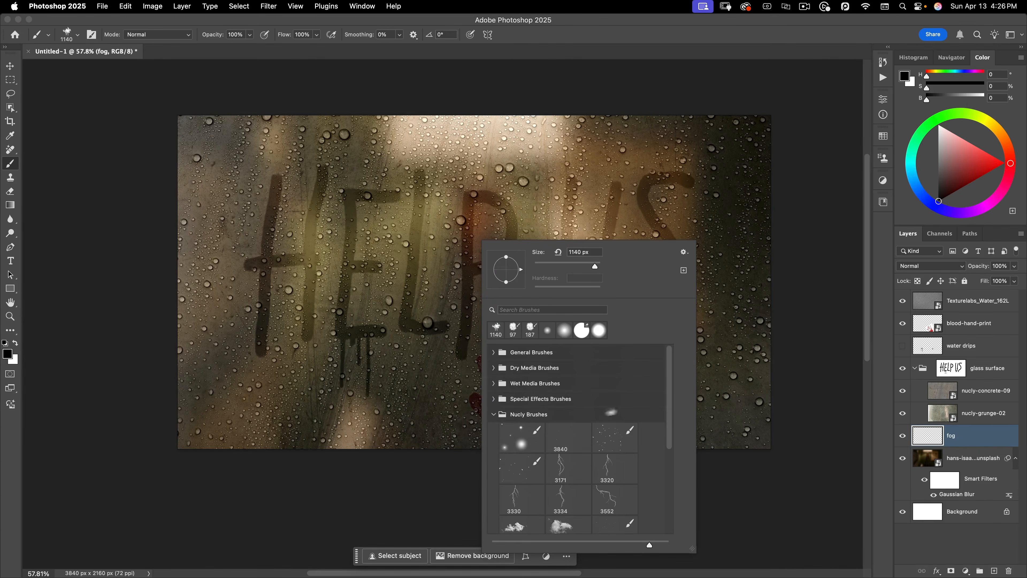
pyautogui.click(686, 254)
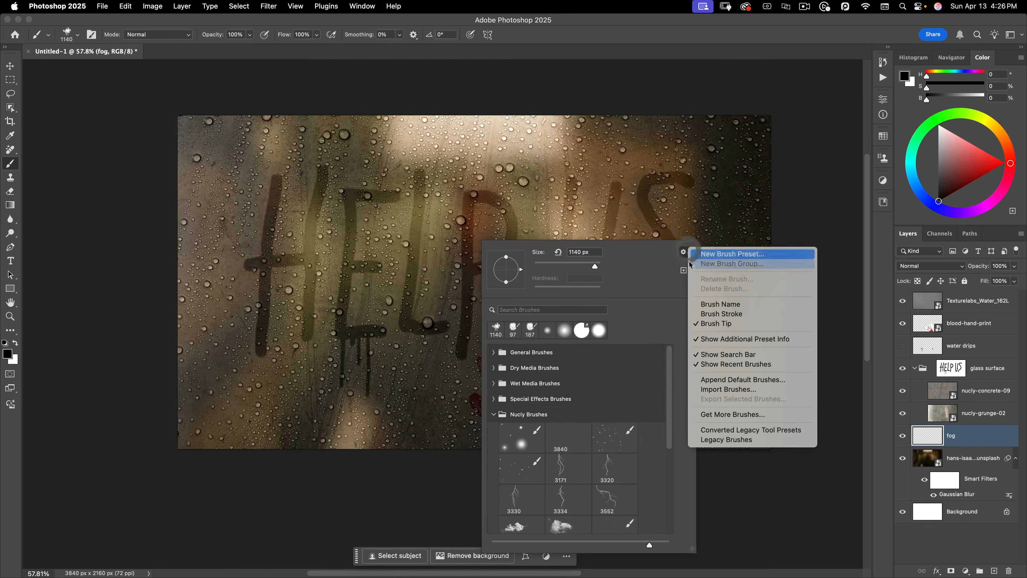
pyautogui.click(707, 315)
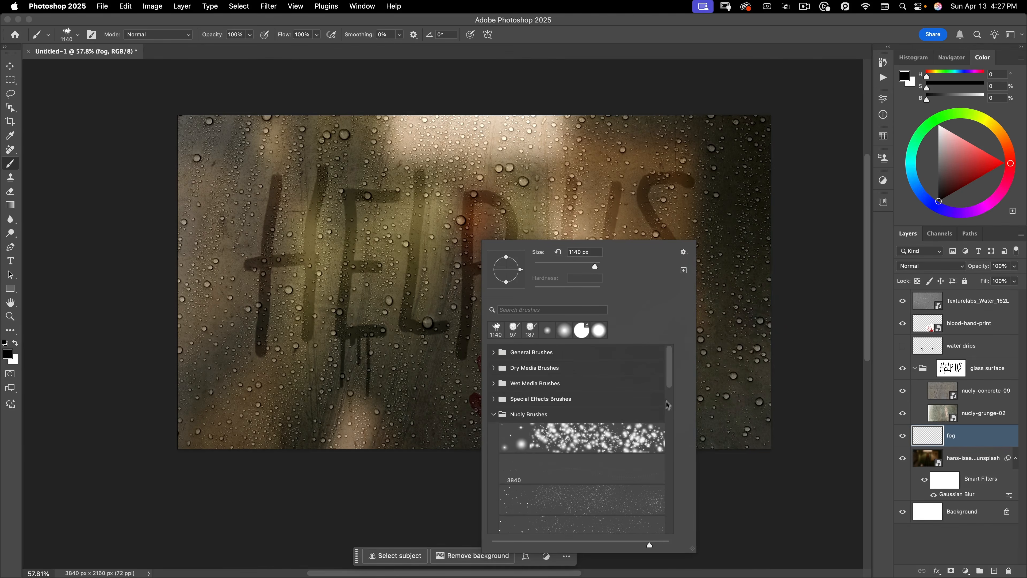
# Choose the 1689 px cloudy smoke brush from the Nucly Brushes
pyautogui.moveTo(670, 377); pyautogui.dragTo(669, 474)
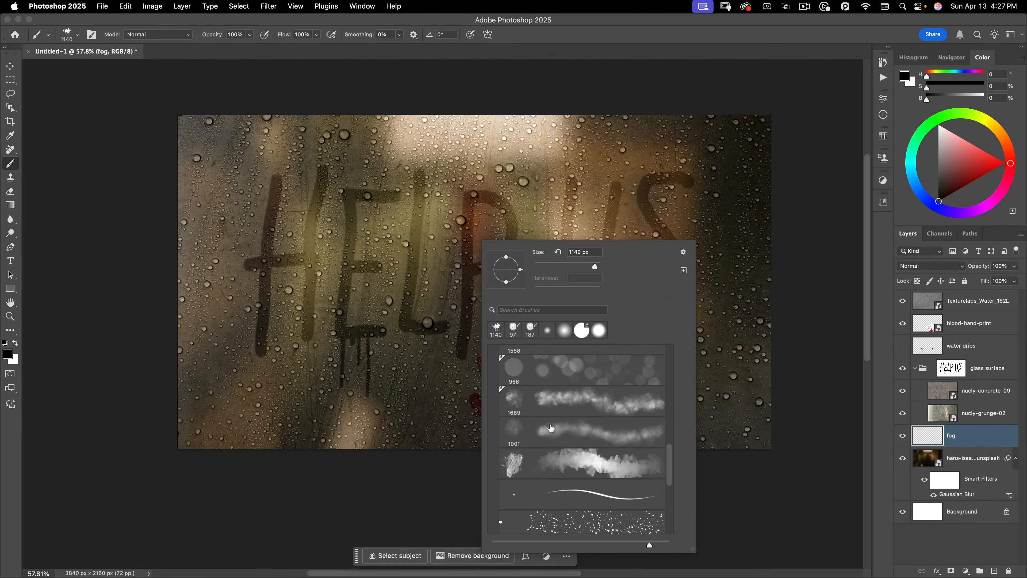
pyautogui.click(546, 402)
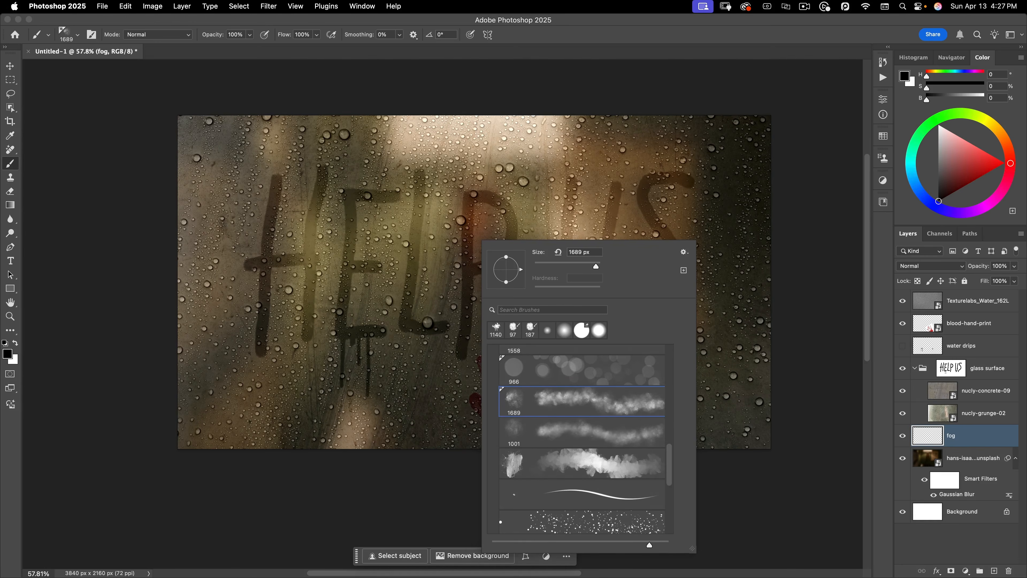
pyautogui.click(58, 57)
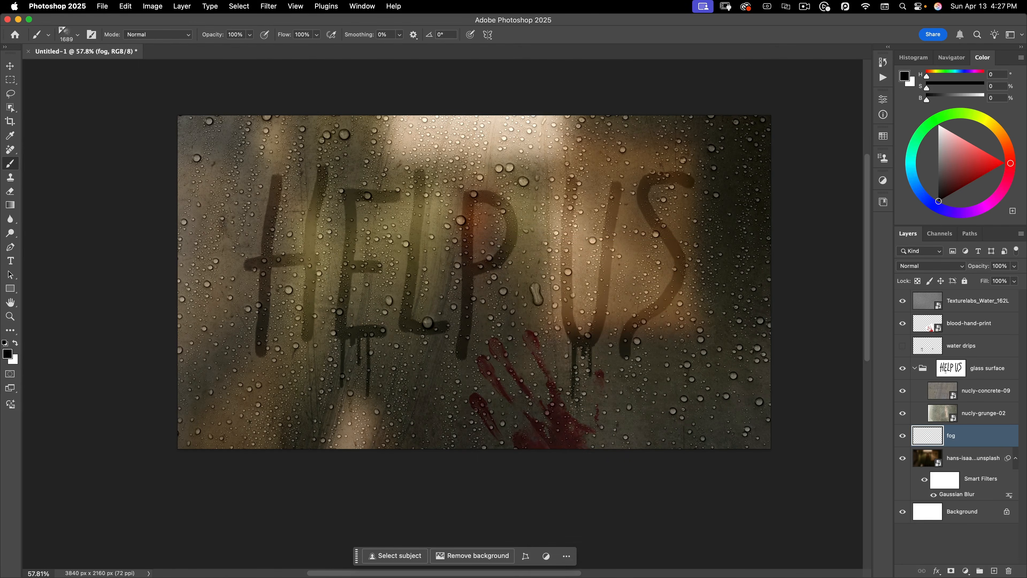
# Sample the pale beige of the bright window glow, set the brush flow to 40% and paint fog along the canvas's lower edge
pyautogui.press('alt')
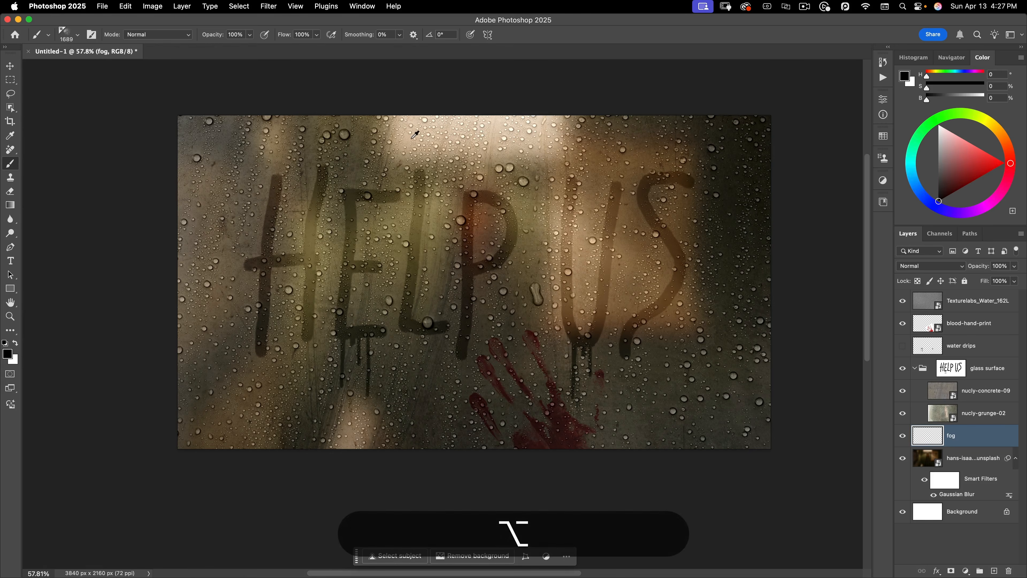
pyautogui.moveTo(416, 121); pyautogui.dragTo(417, 119)
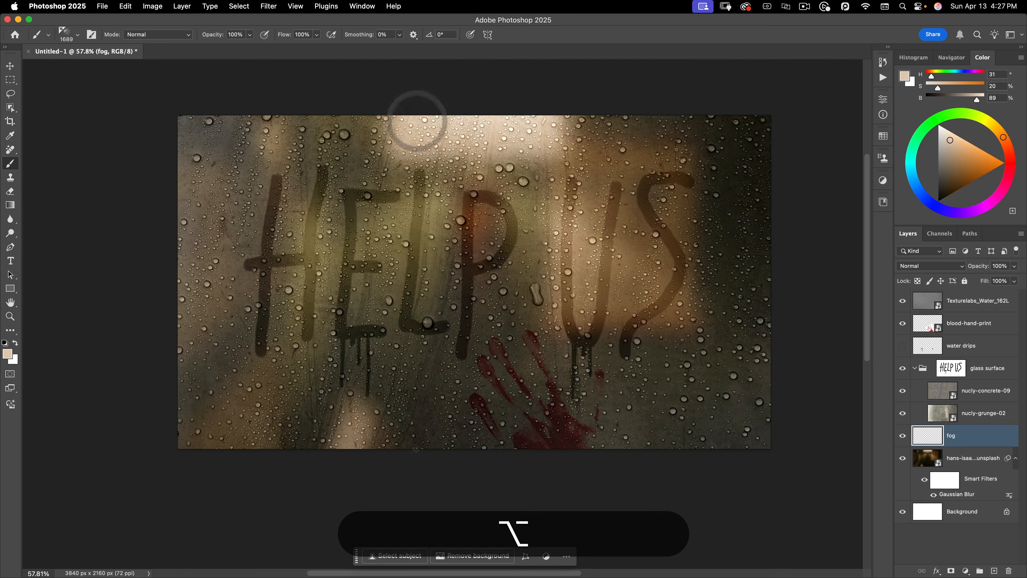
pyautogui.moveTo(284, 41); pyautogui.dragTo(257, 41)
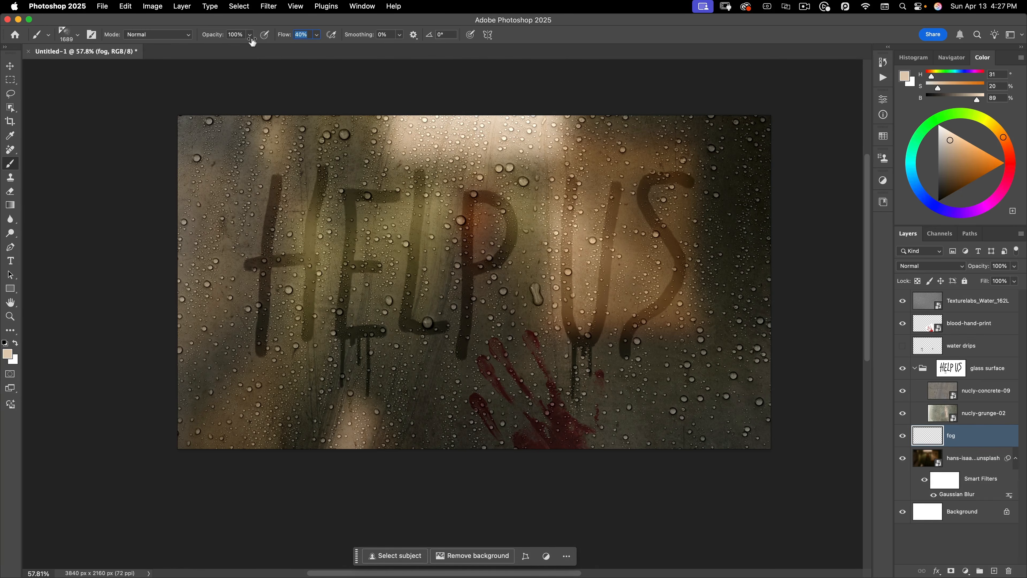
pyautogui.moveTo(530, 453); pyautogui.dragTo(178, 450)
pyautogui.moveTo(619, 475)
pyautogui.mouseDown()
pyautogui.moveTo(756, 408)
pyautogui.moveTo(805, 311)
pyautogui.moveTo(791, 424)
pyautogui.mouseUp()
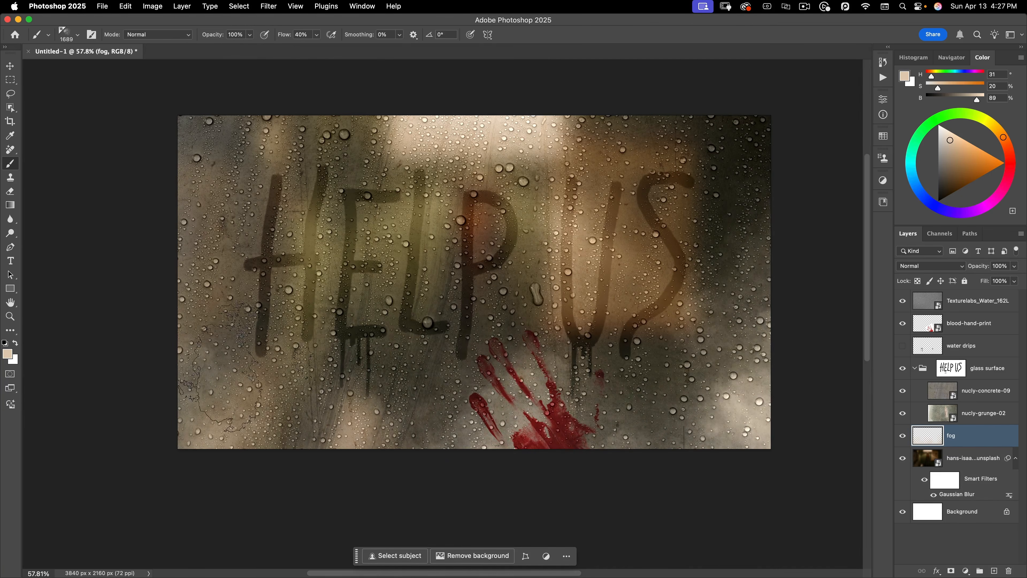
# Sample the warm brown near the US lettering and paint more fog across the lower part of the canvas
pyautogui.keyDown('alt'); pyautogui.click(636, 247); pyautogui.keyUp('alt')
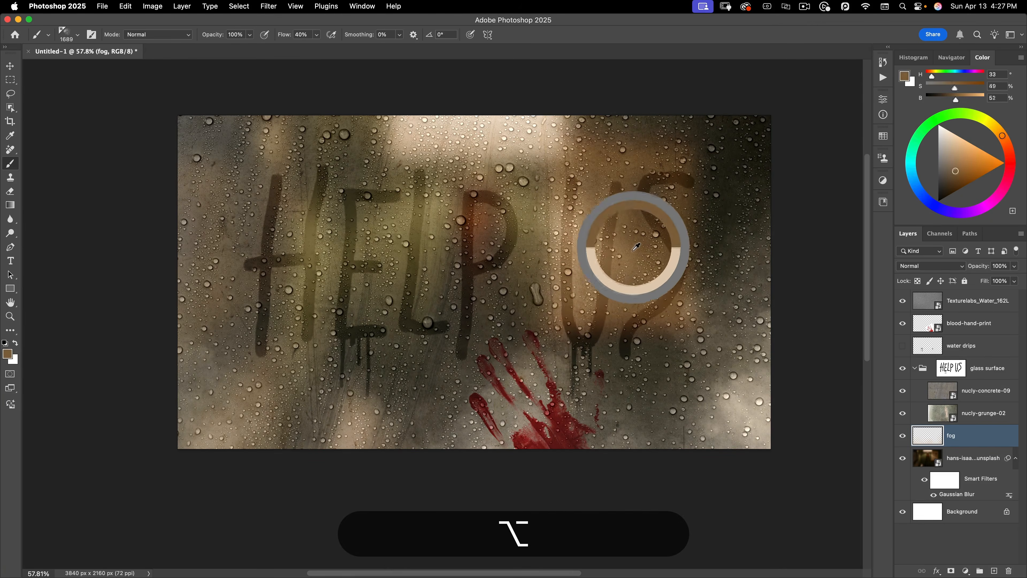
pyautogui.click(593, 479)
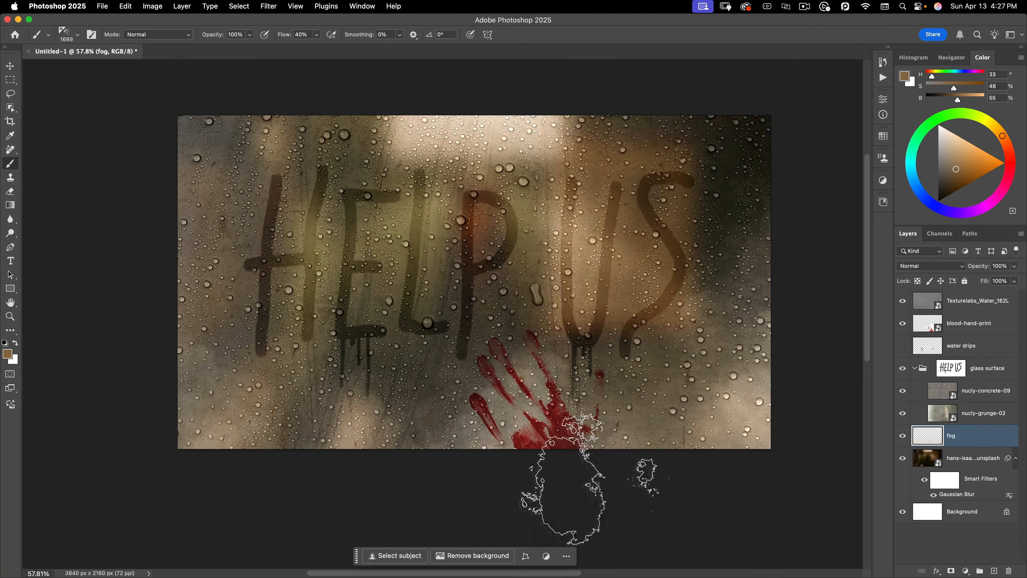
pyautogui.moveTo(593, 480)
pyautogui.mouseDown()
pyautogui.moveTo(441, 465)
pyautogui.moveTo(575, 464)
pyautogui.moveTo(462, 455)
pyautogui.moveTo(261, 474)
pyautogui.moveTo(200, 373)
pyautogui.moveTo(203, 427)
pyautogui.moveTo(672, 469)
pyautogui.moveTo(833, 415)
pyautogui.mouseUp()
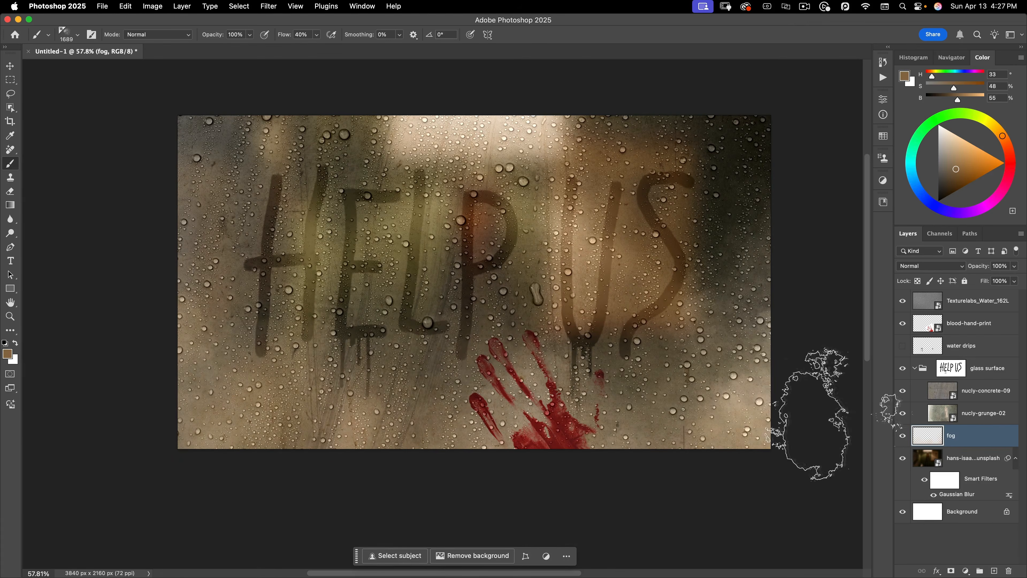
# Set the nucly-grunge-02 layer's opacity to 20%
pyautogui.press('v')
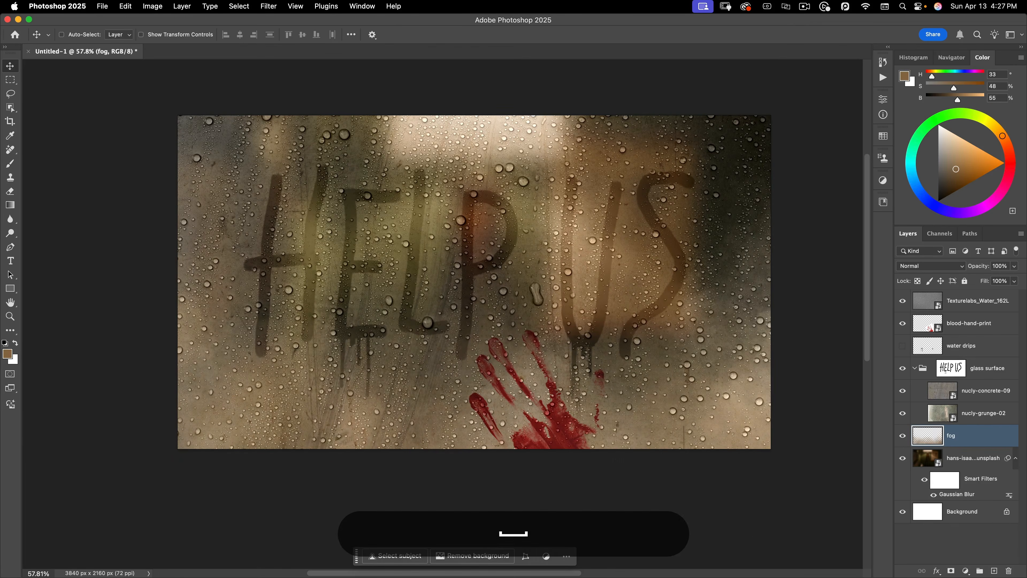
pyautogui.moveTo(530, 363); pyautogui.dragTo(405, 376)
pyautogui.moveTo(551, 382); pyautogui.dragTo(552, 402)
pyautogui.press('v')
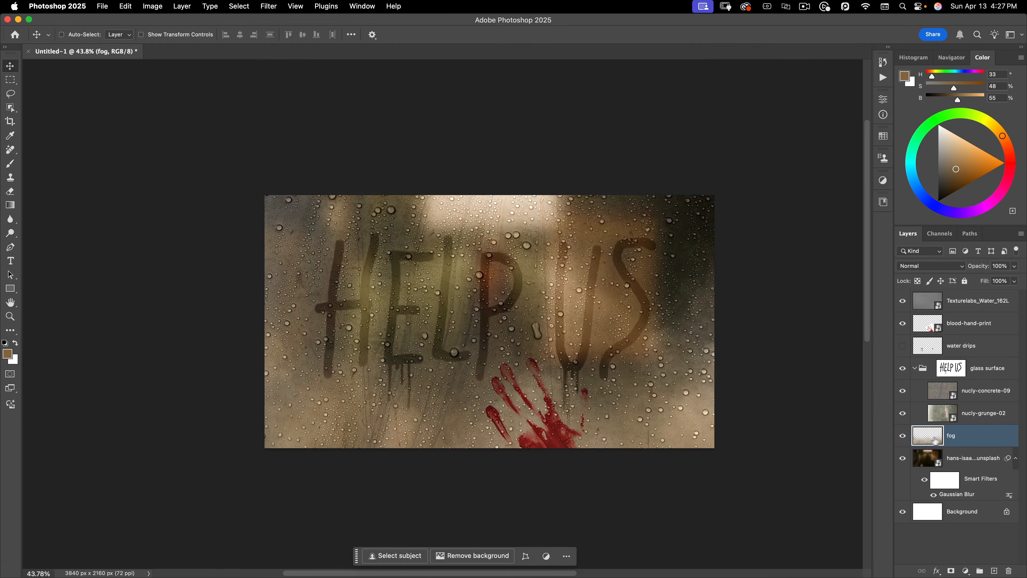
pyautogui.click(986, 416)
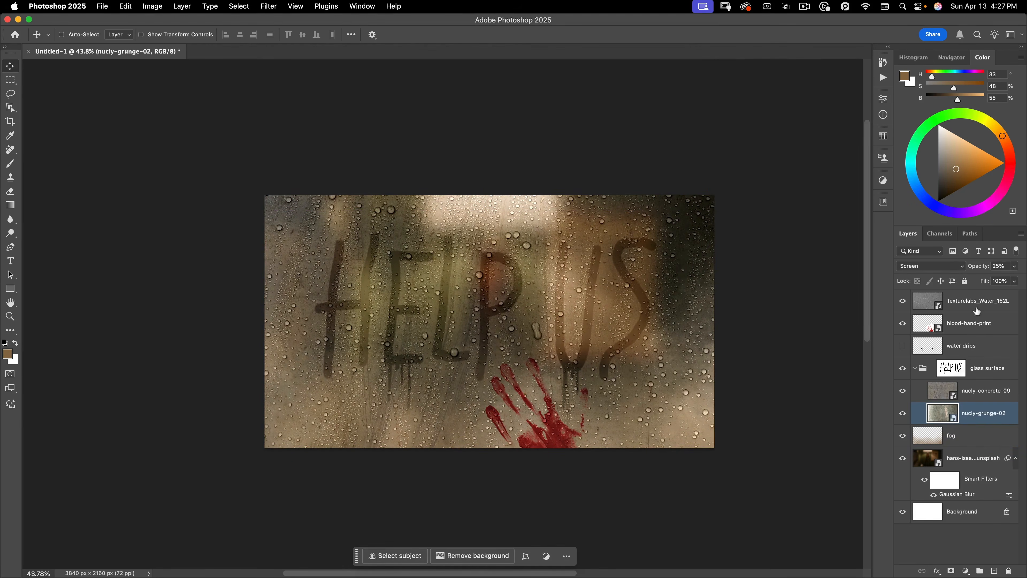
pyautogui.moveTo(982, 268); pyautogui.dragTo(977, 269)
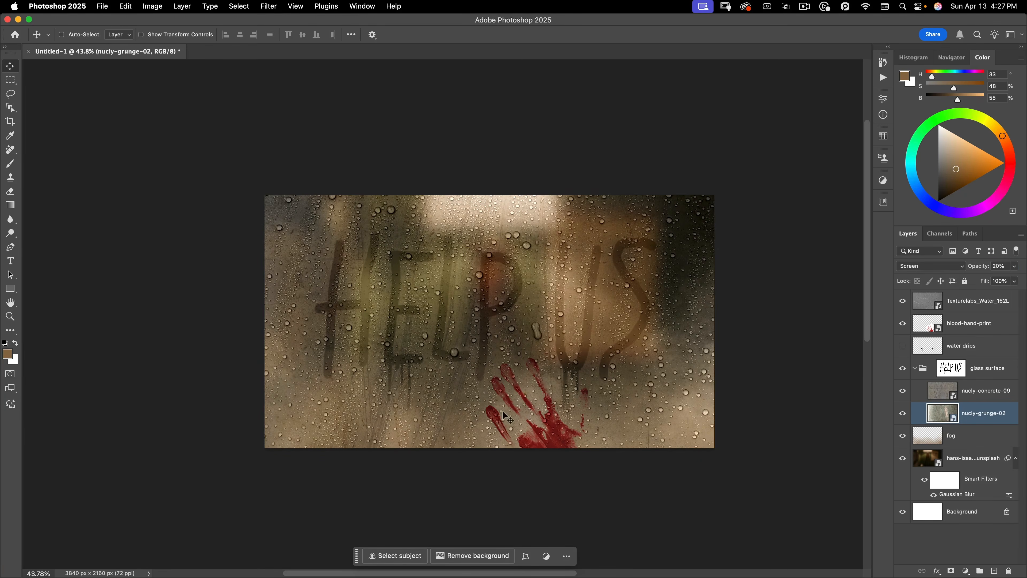
# Set the fog layer's opacity to 80%
pyautogui.click(977, 438)
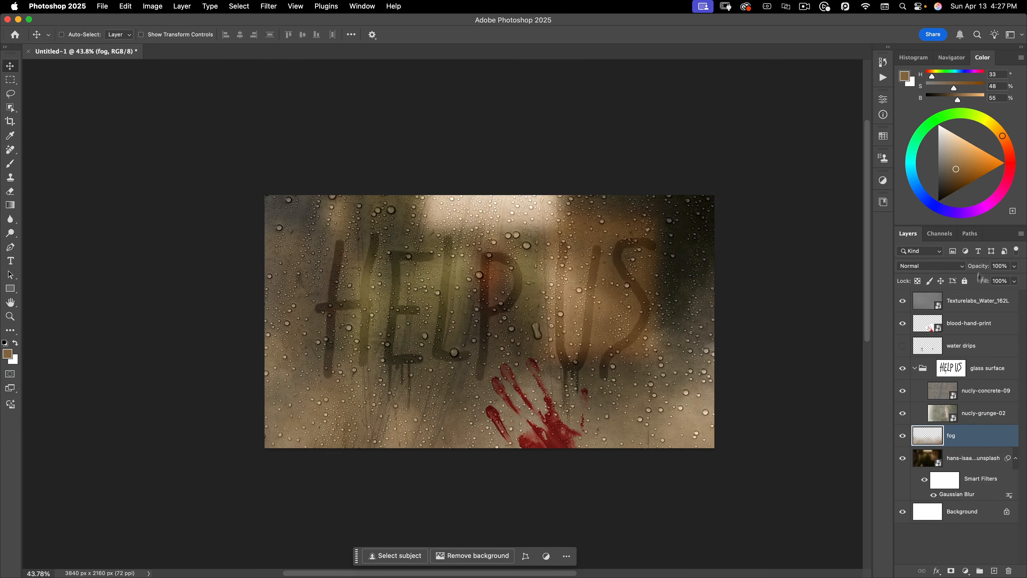
pyautogui.moveTo(981, 268); pyautogui.dragTo(978, 269)
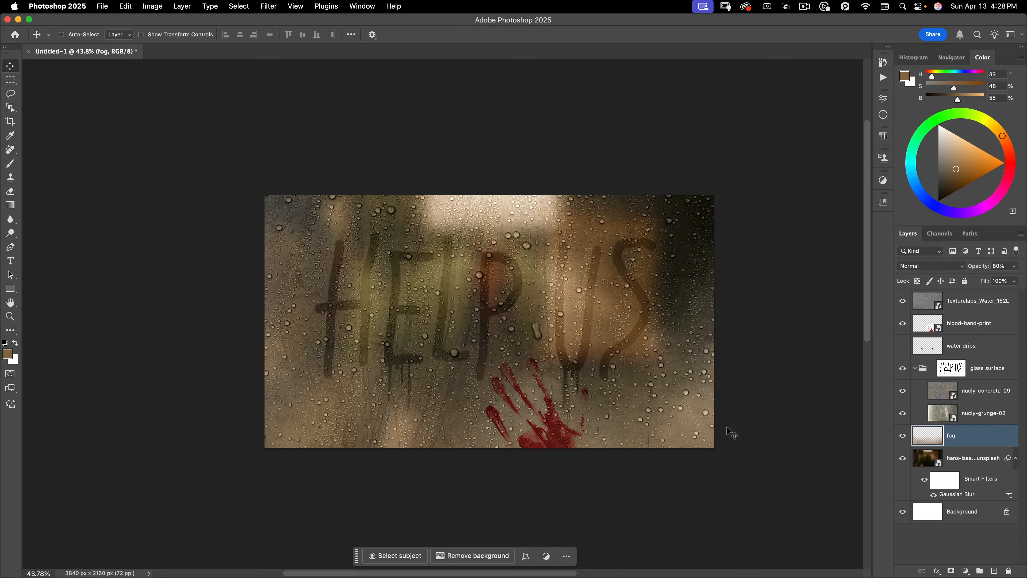
pyautogui.press('space')
pyautogui.moveTo(532, 354); pyautogui.dragTo(575, 352)
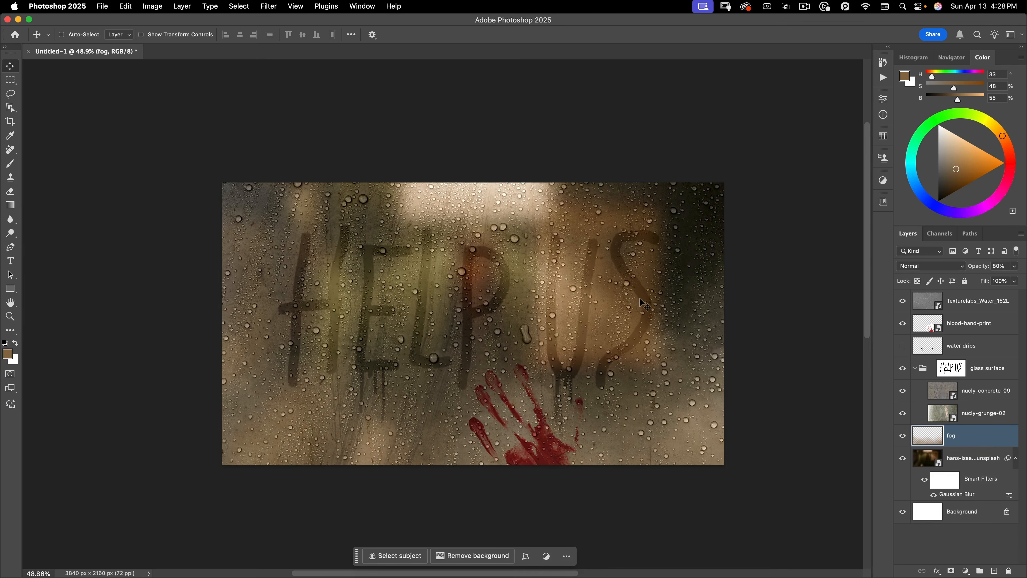
# Duplicate the Texturelabs_Water_162L layer, set the copy's blend mode to Overlay and compare the image with and without it
pyautogui.click(972, 303)
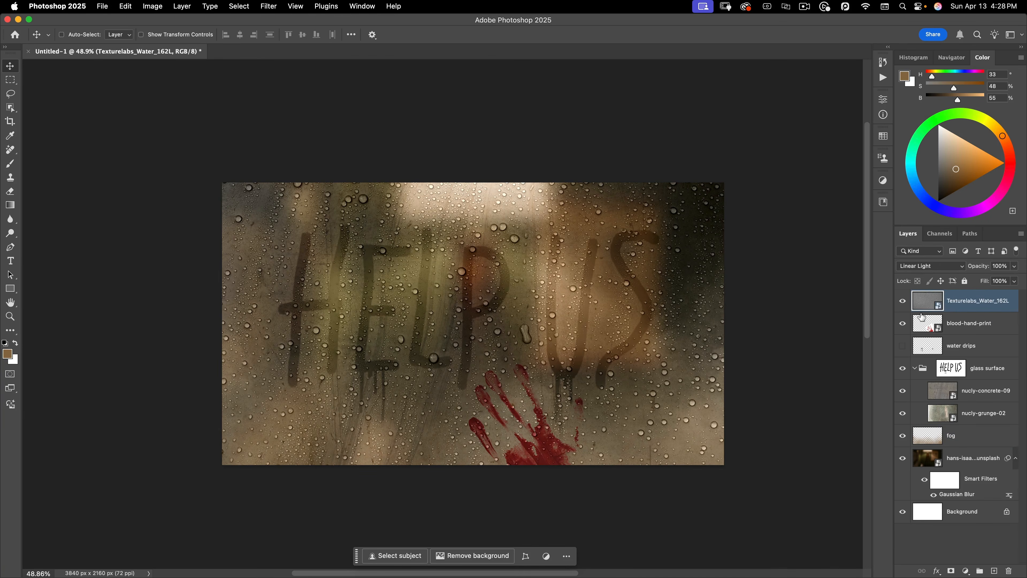
pyautogui.press('super+j')
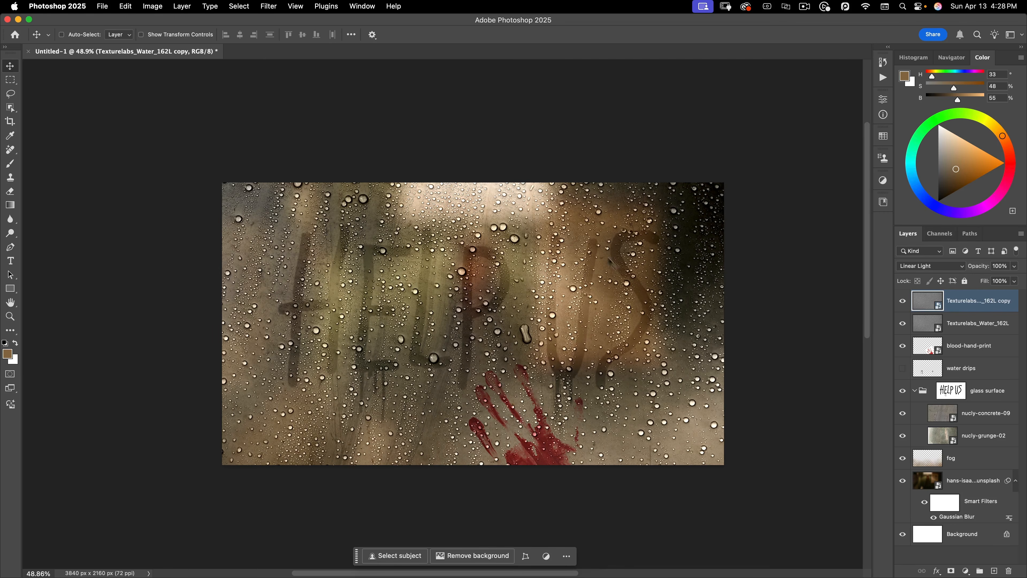
pyautogui.click(924, 266)
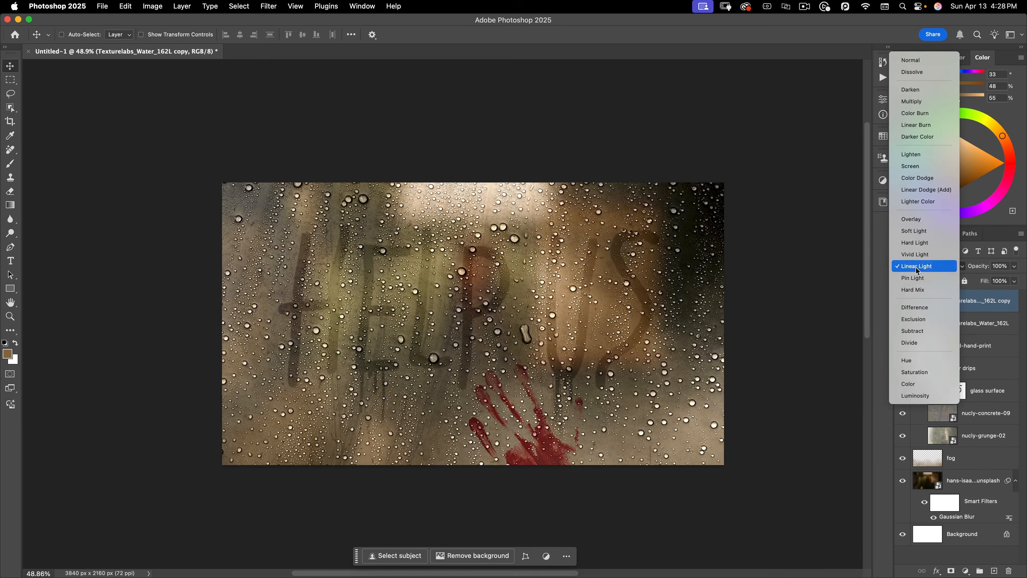
pyautogui.click(924, 221)
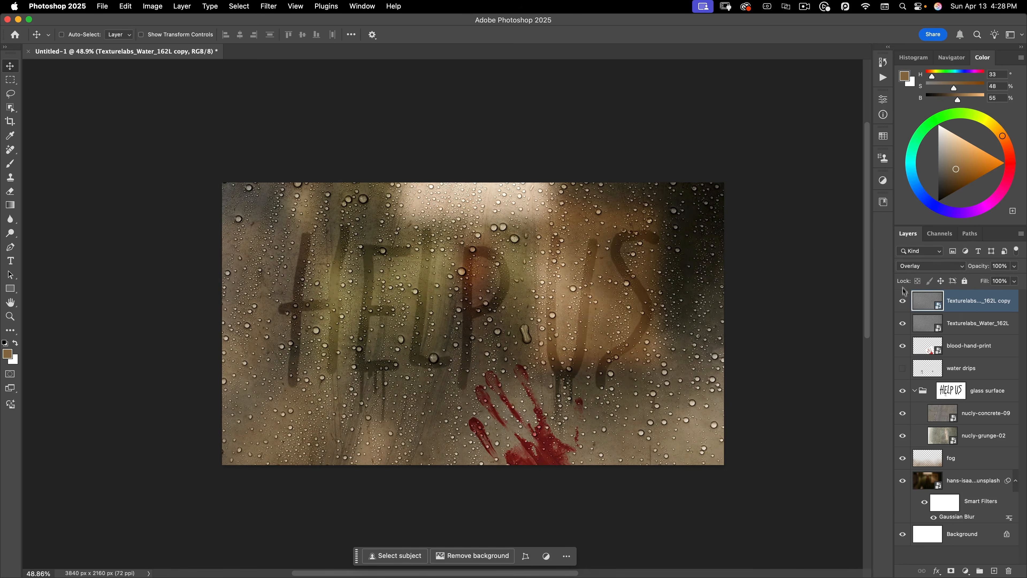
pyautogui.click(902, 301)
# Select a vertical strip along the canvas's left edge and mask it out of the Texturelabs_Water_162L copy
pyautogui.click(10, 80)
pyautogui.moveTo(222, 182); pyautogui.dragTo(274, 538)
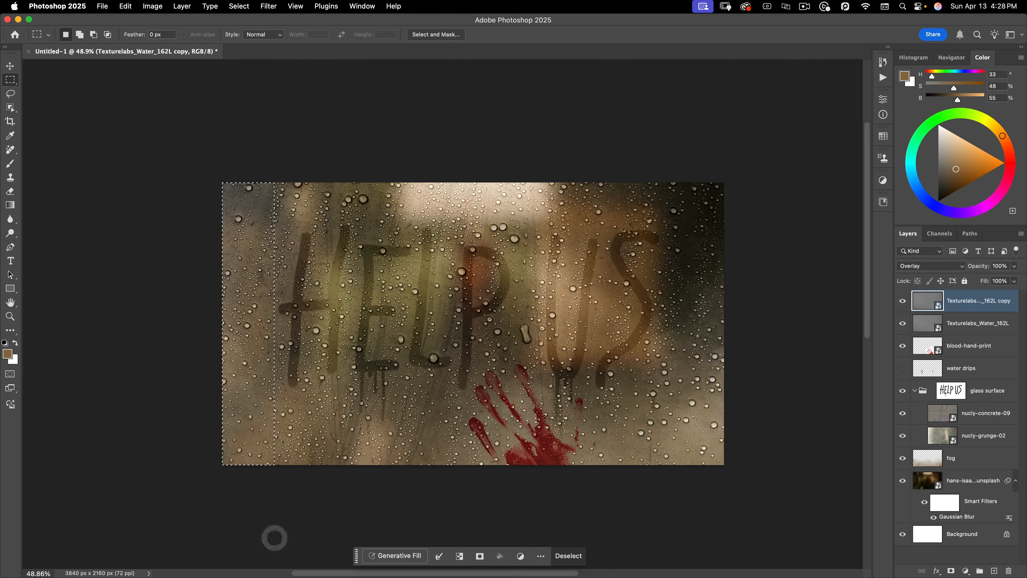
pyautogui.keyDown('alt'); pyautogui.click(950, 570); pyautogui.keyUp('alt')
pyautogui.scroll(5, 267, 288)
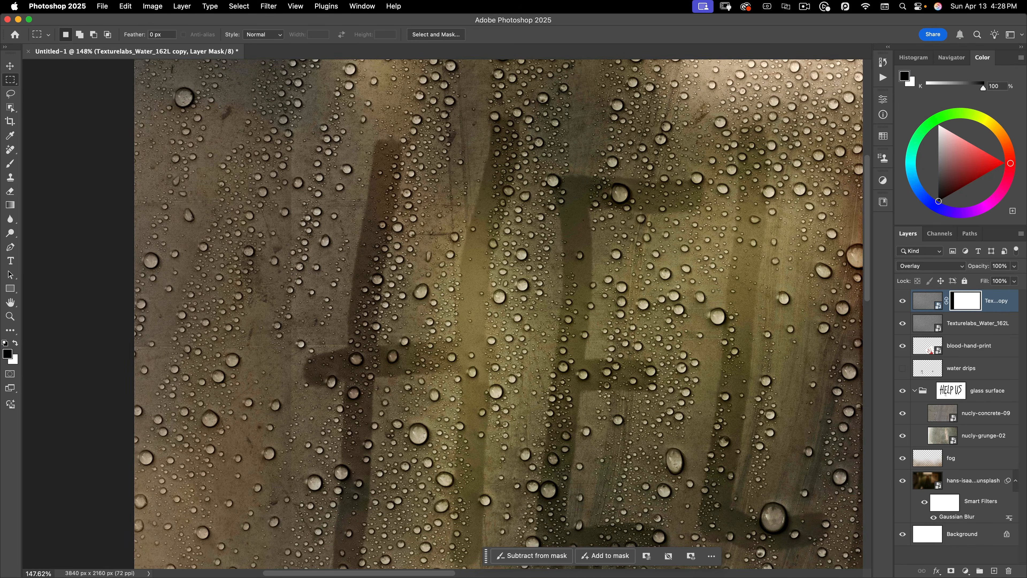
# Apply Curves to the Texturelabs_Water_162L copy's image, lowering the white point to output 232
pyautogui.click(922, 301)
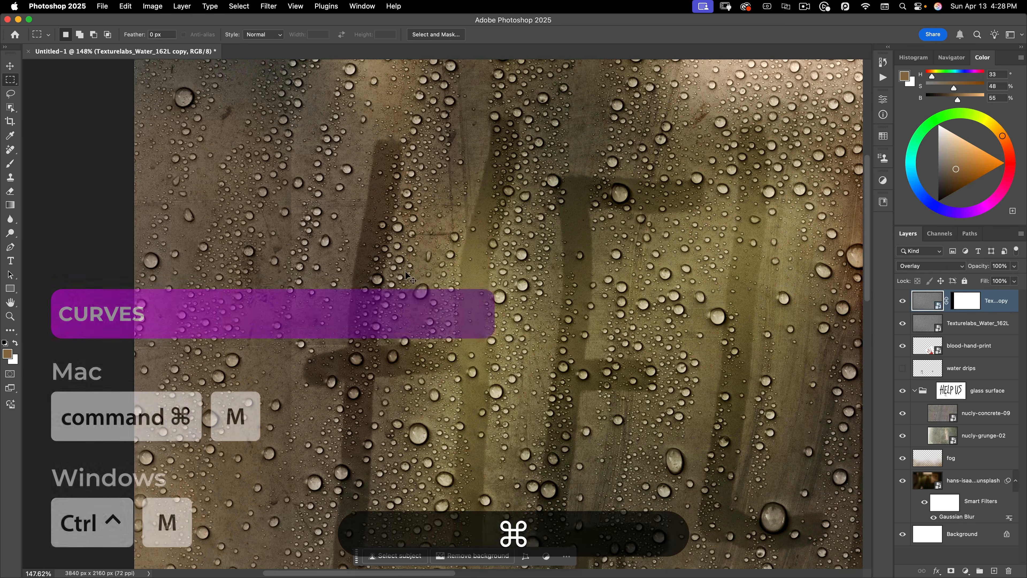
pyautogui.press('super+m')
pyautogui.moveTo(424, 115); pyautogui.dragTo(603, 106)
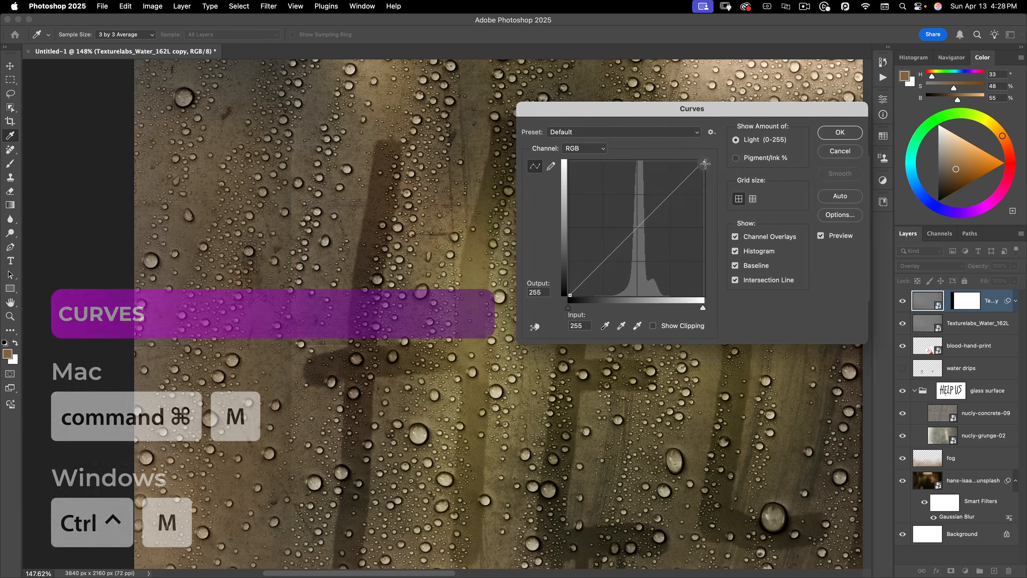
pyautogui.moveTo(705, 167); pyautogui.dragTo(705, 174)
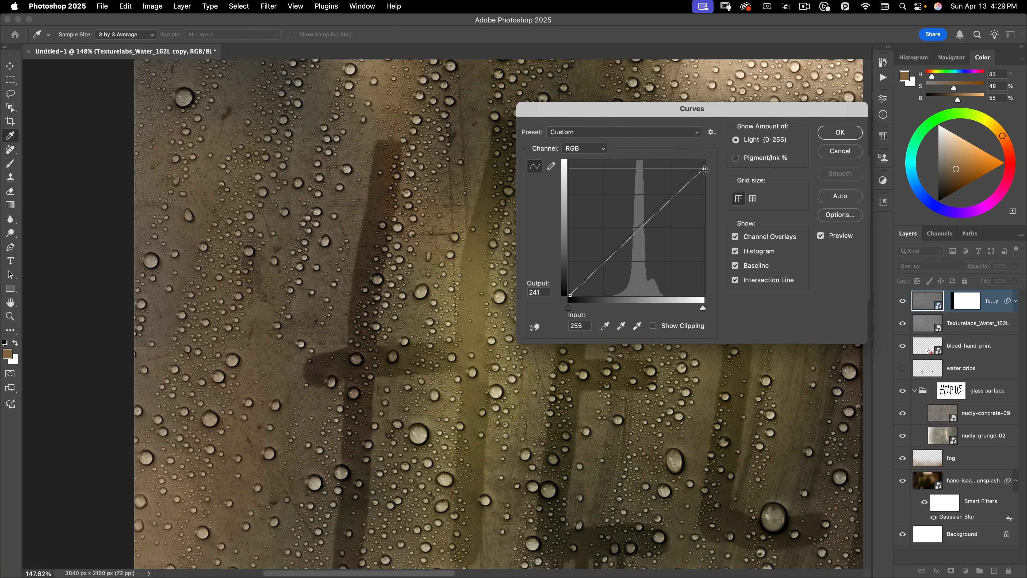
pyautogui.moveTo(705, 170); pyautogui.dragTo(713, 175)
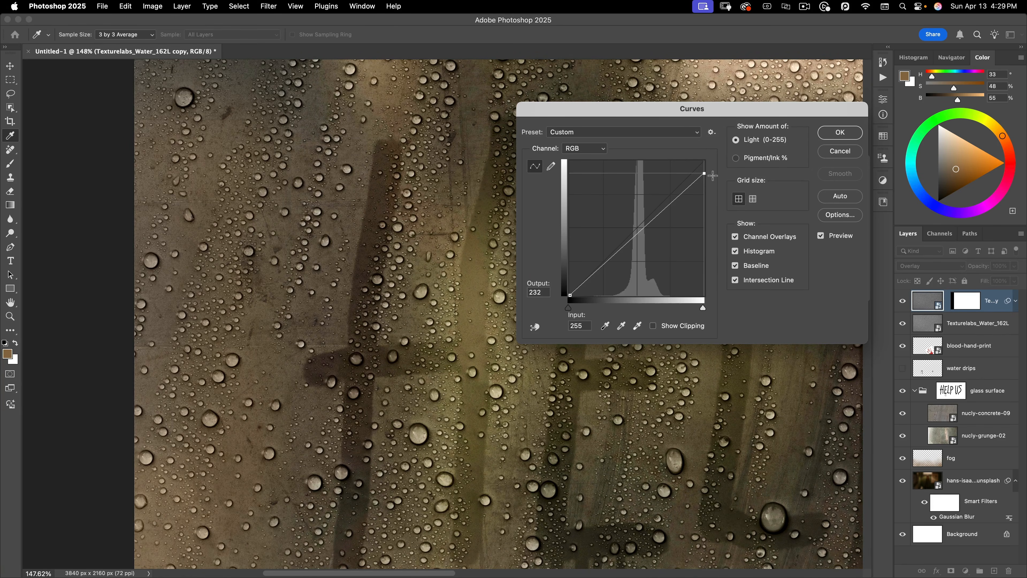
pyautogui.click(854, 132)
pyautogui.press('m')
pyautogui.press('super+0')
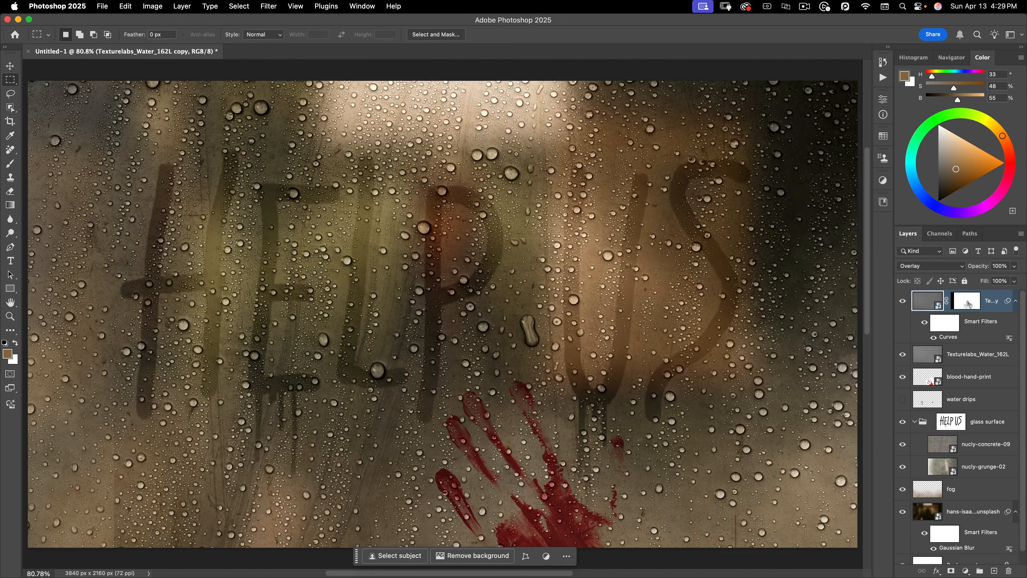
# Delete the layer mask from the Texturelabs_Water_162L copy
pyautogui.rightClick(968, 303)
pyautogui.click(931, 325)
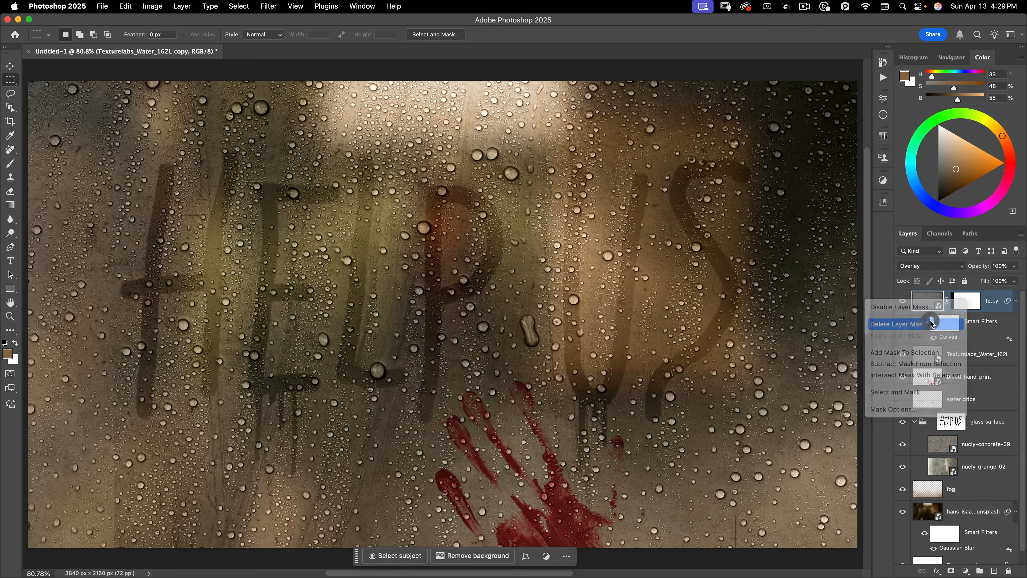
# Compare the image with and without the Texturelabs_Water_162L copy, leaving the layer visible
pyautogui.click(902, 304)
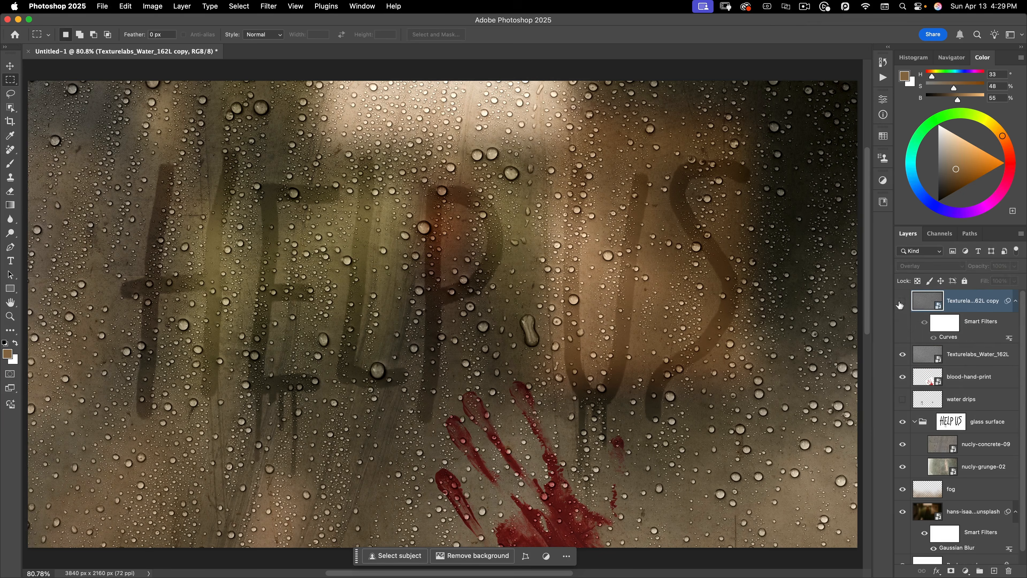
pyautogui.click(901, 304)
pyautogui.click(901, 304)
pyautogui.click(900, 304)
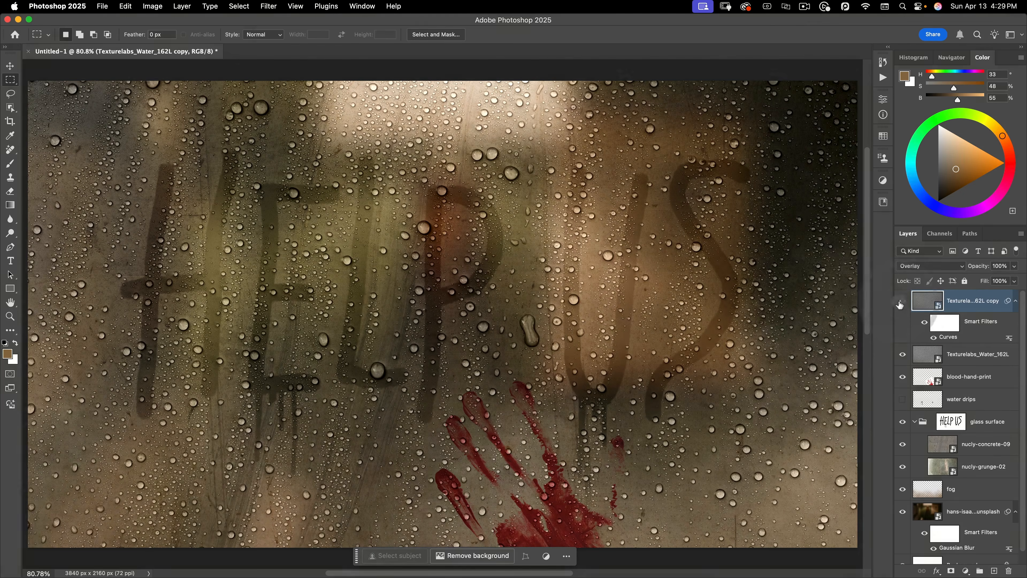
pyautogui.click(899, 305)
pyautogui.click(899, 305)
pyautogui.click(900, 305)
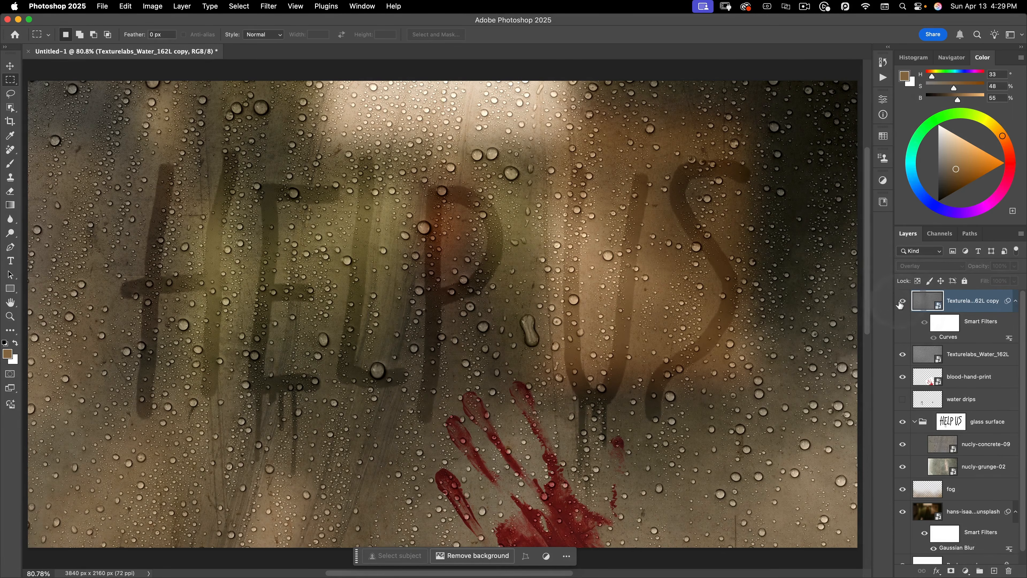
pyautogui.click(900, 304)
pyautogui.click(900, 305)
pyautogui.click(899, 305)
pyautogui.click(900, 305)
pyautogui.click(899, 305)
pyautogui.click(900, 305)
pyautogui.click(900, 305)
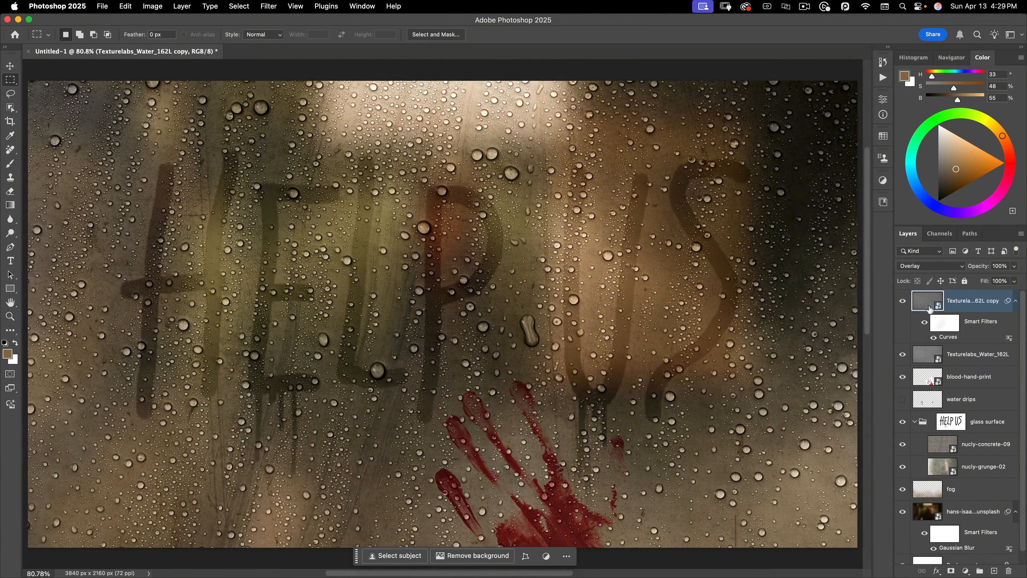
# Set the Texturelabs_Water_162L copy's opacity to 50%
pyautogui.moveTo(982, 271); pyautogui.dragTo(961, 275)
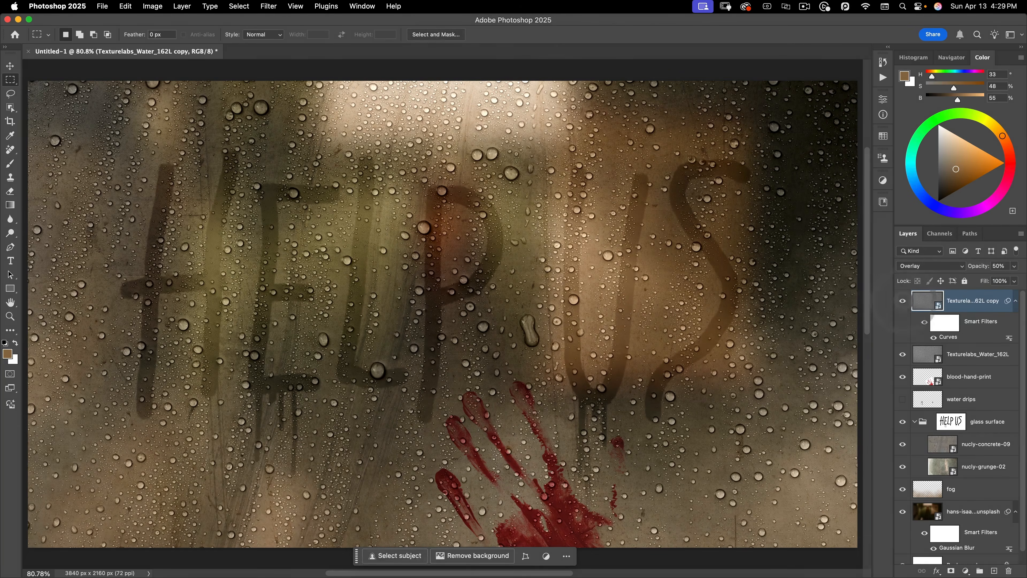
pyautogui.press('super+space')
pyautogui.moveTo(432, 300); pyautogui.dragTo(546, 342)
pyautogui.press('v')
pyautogui.press('v')
pyautogui.press('super+space')
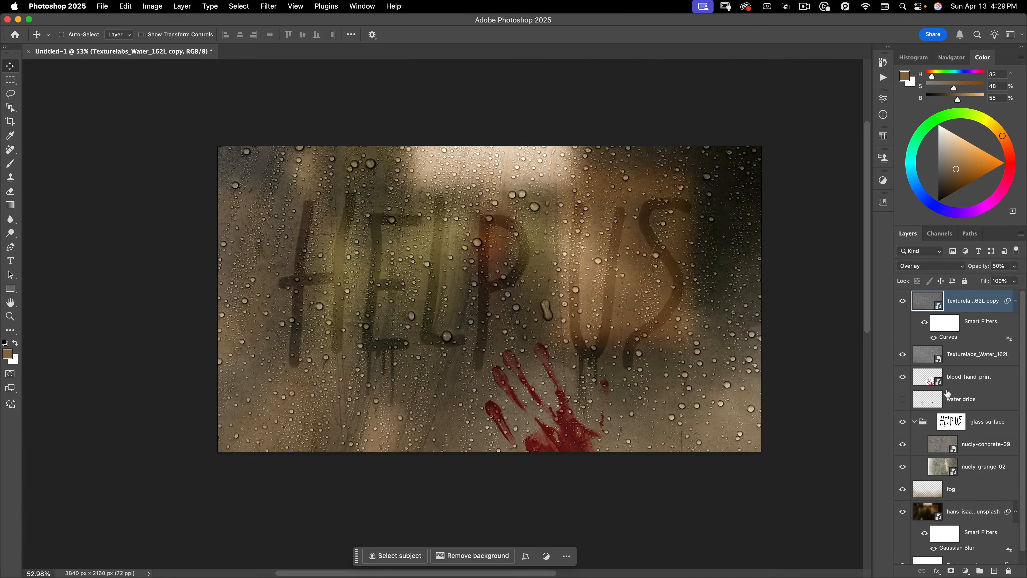
# Select the HELP US lettering from the inverted glass surface mask and add a Curves adjustment layer limited to the letters
pyautogui.press('super')
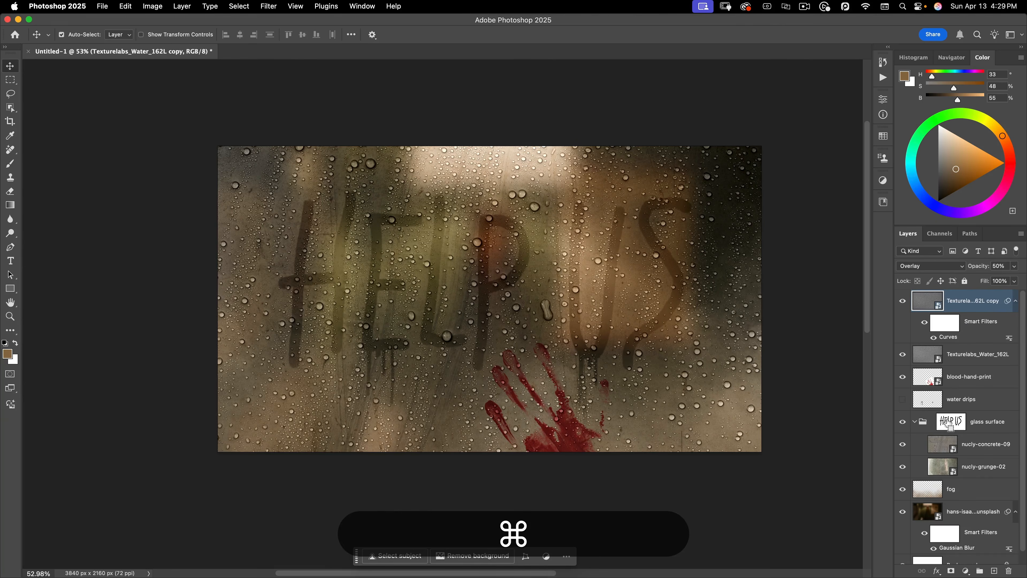
pyautogui.keyDown('super'); pyautogui.click(947, 422); pyautogui.keyUp('super')
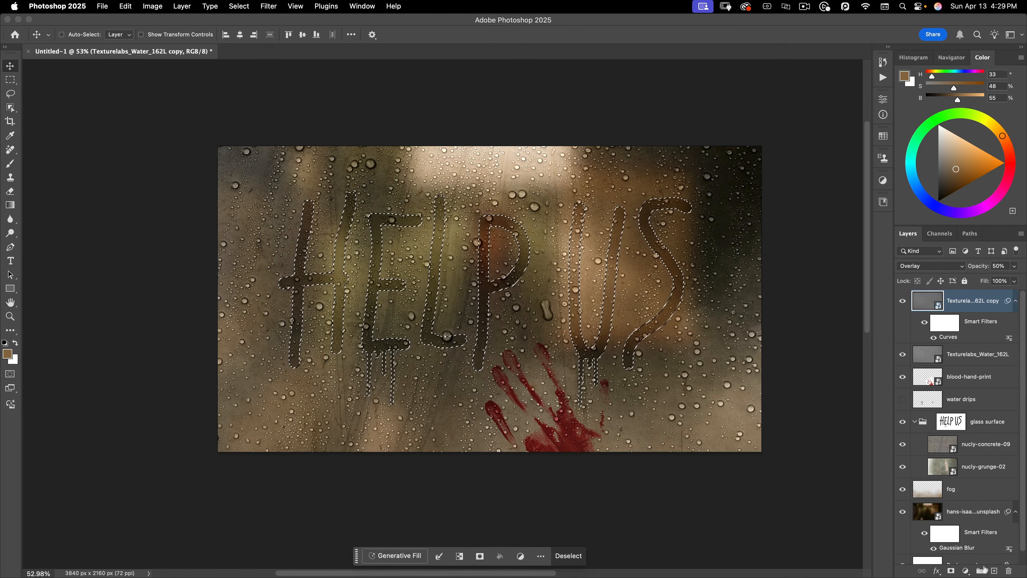
pyautogui.click(966, 570)
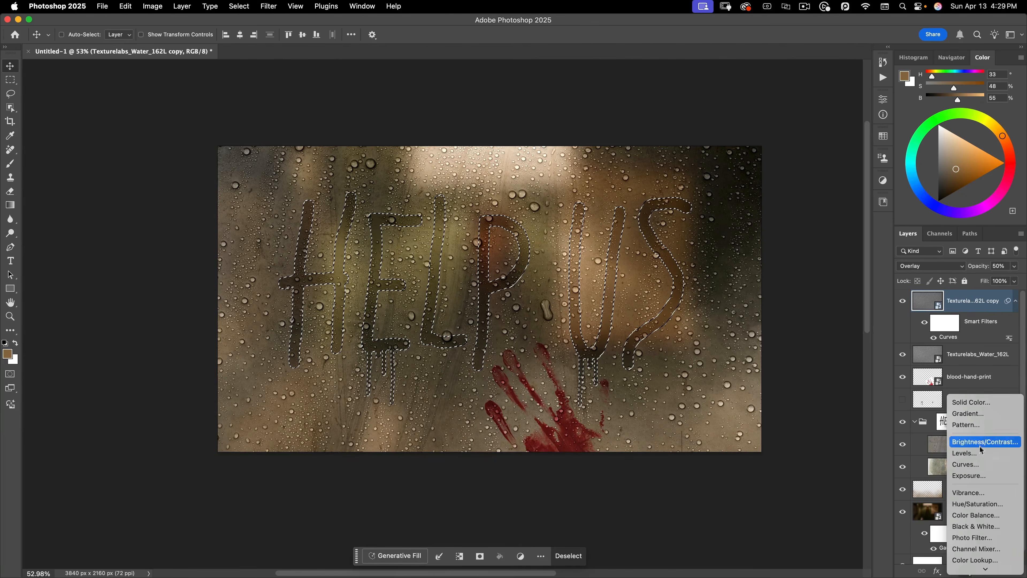
pyautogui.click(978, 466)
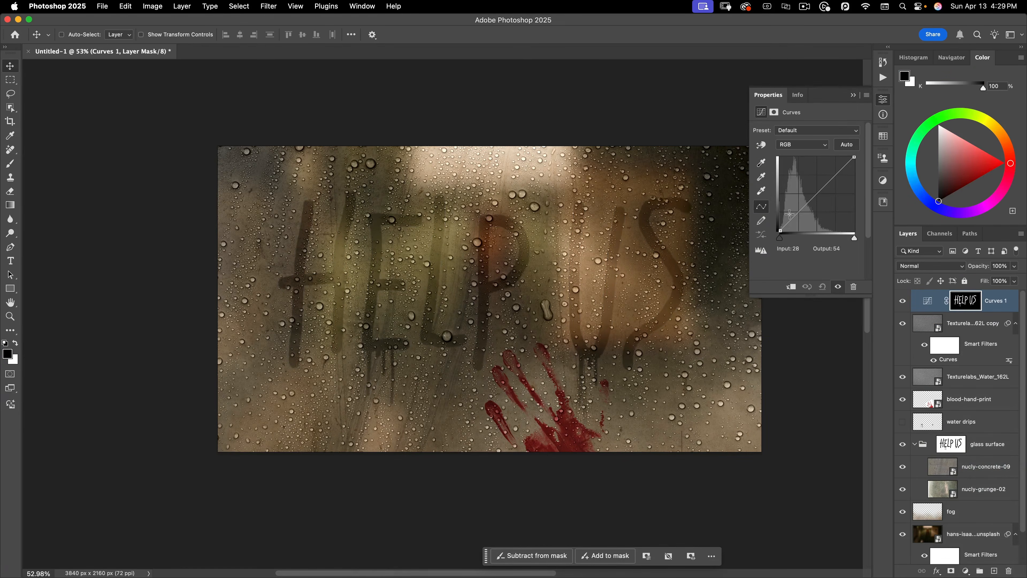
# Shape the lettering's Curves into an S-curve, lowering the shadows and raising the upper point to input 149, output 161
pyautogui.moveTo(798, 212); pyautogui.dragTo(799, 218)
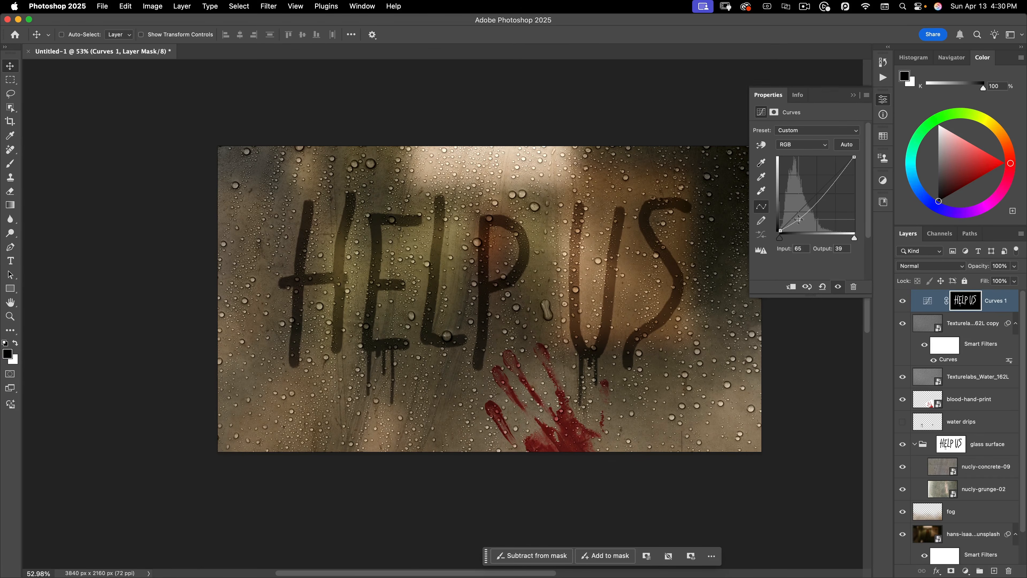
pyautogui.moveTo(816, 199); pyautogui.dragTo(823, 191)
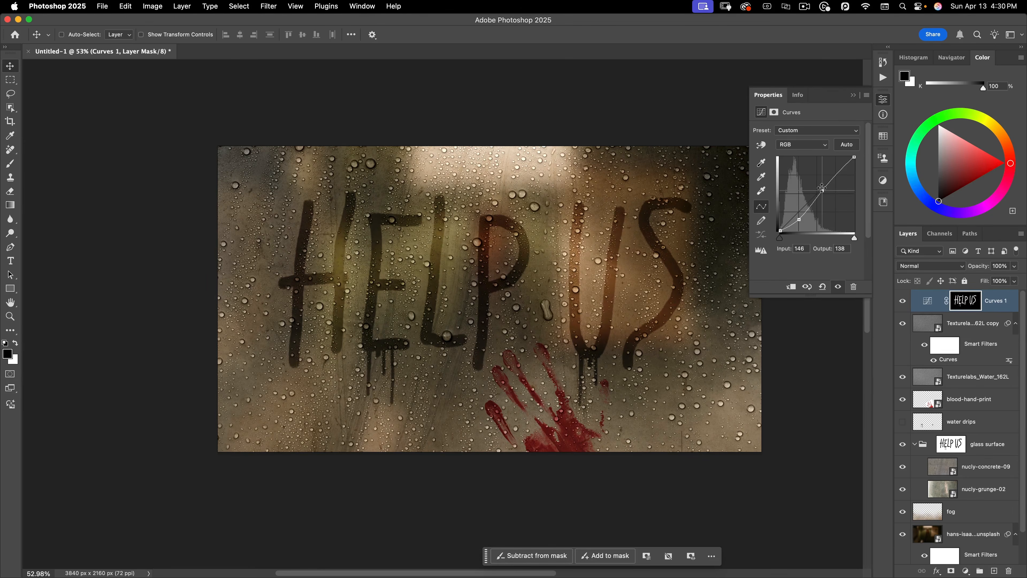
pyautogui.moveTo(823, 188); pyautogui.dragTo(821, 185)
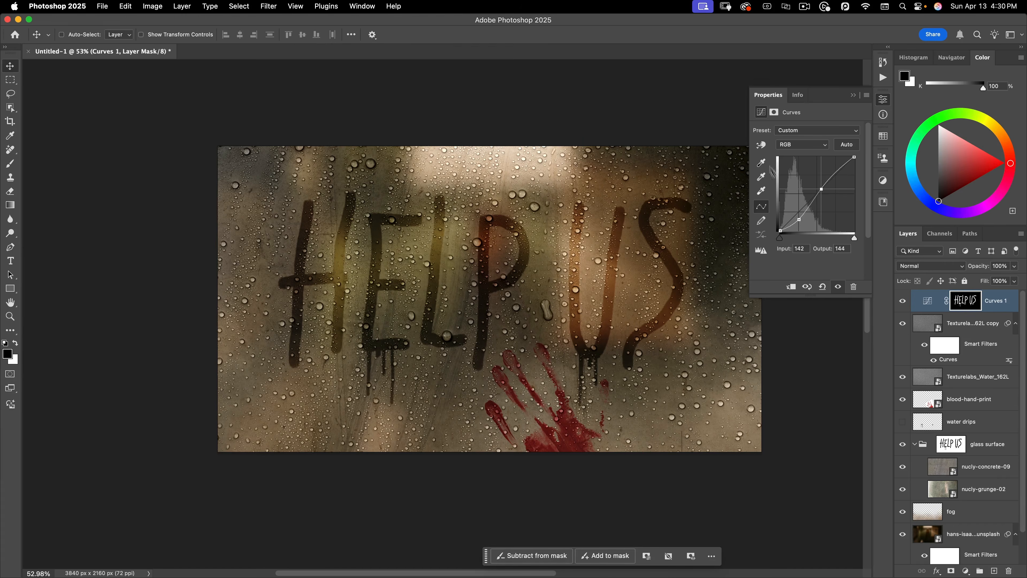
pyautogui.moveTo(800, 219); pyautogui.dragTo(795, 222)
pyautogui.moveTo(823, 187); pyautogui.dragTo(826, 181)
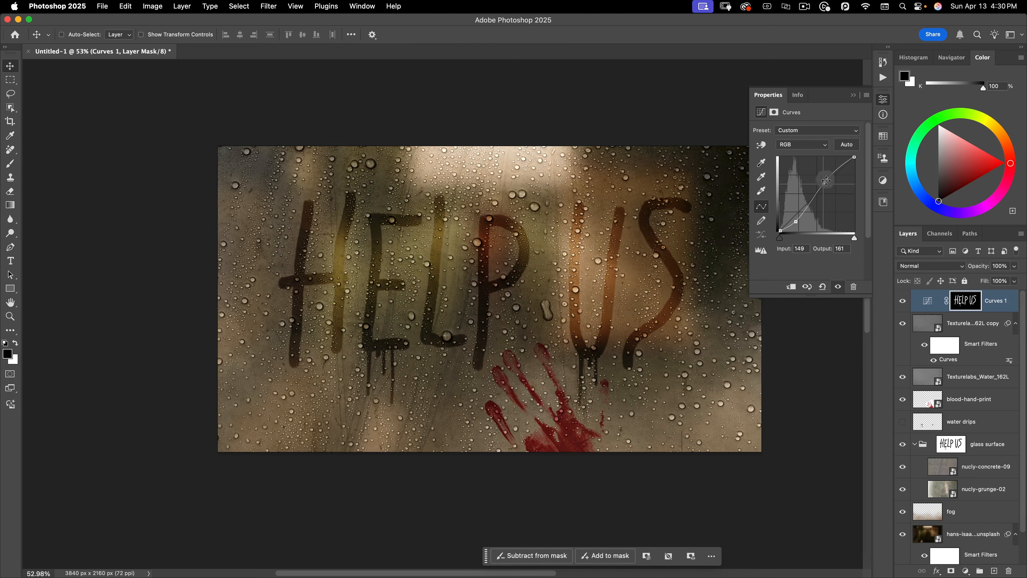
pyautogui.click(885, 99)
# Add an unmasked Curves adjustment layer above and set its Green channel points to 37/26 in the shadows and 167/167 in the highlights
pyautogui.moveTo(497, 311); pyautogui.dragTo(524, 357)
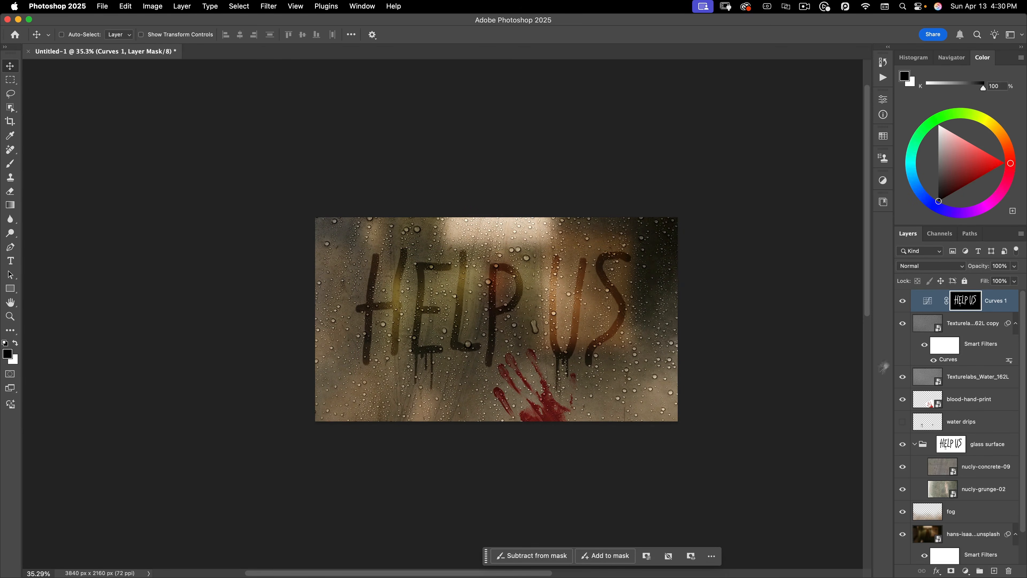
pyautogui.click(966, 570)
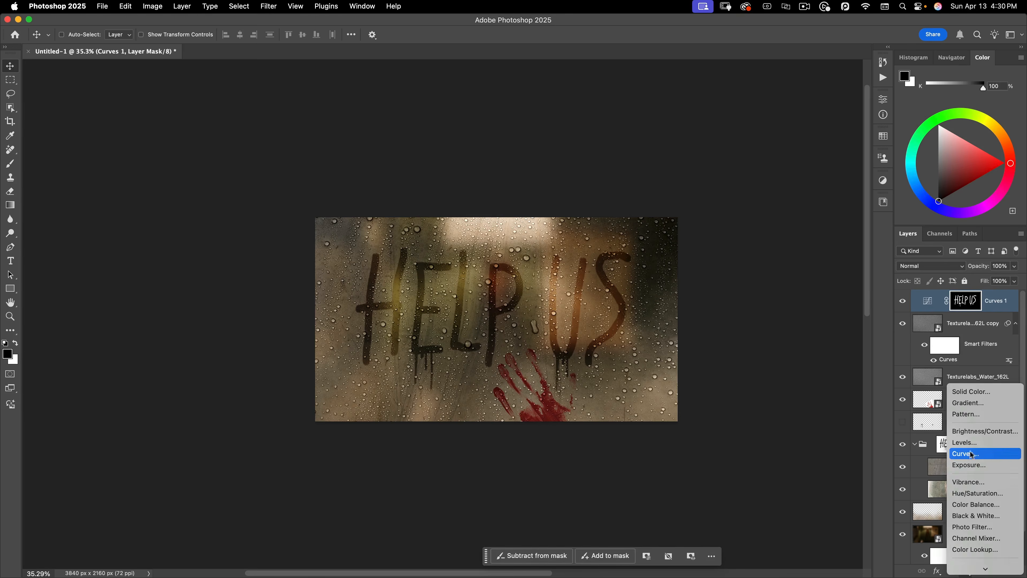
pyautogui.click(971, 455)
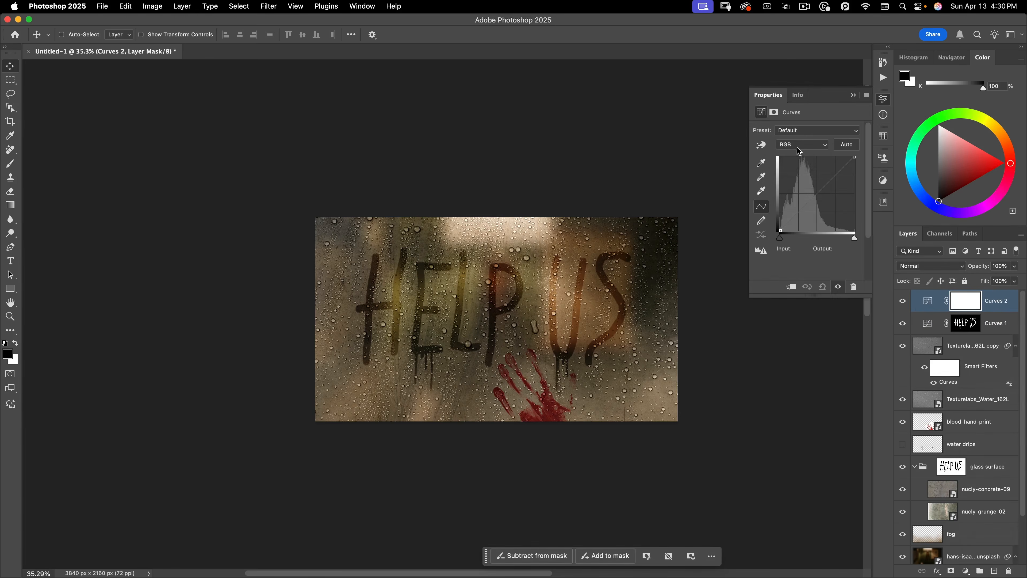
pyautogui.click(800, 147)
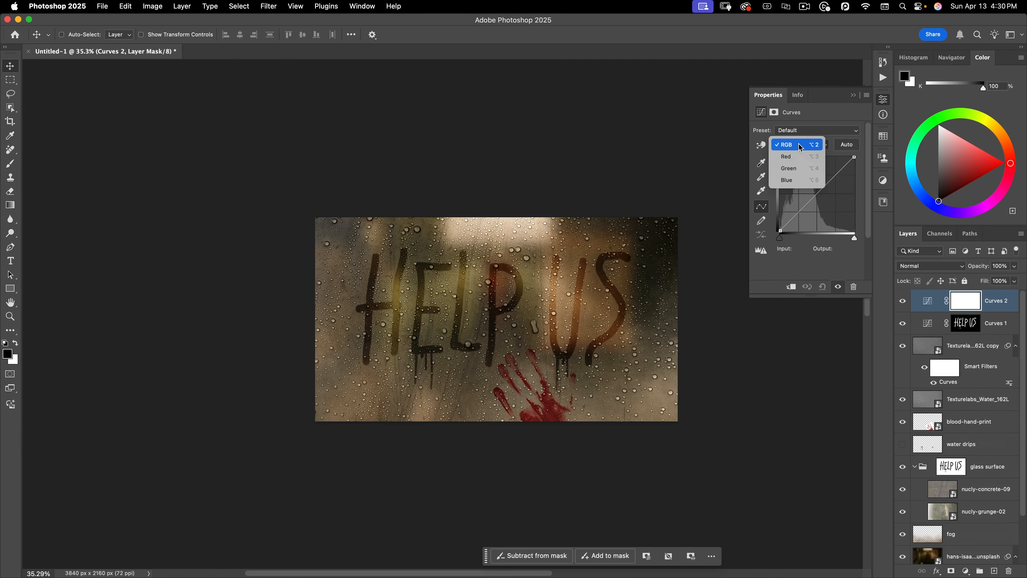
pyautogui.click(802, 168)
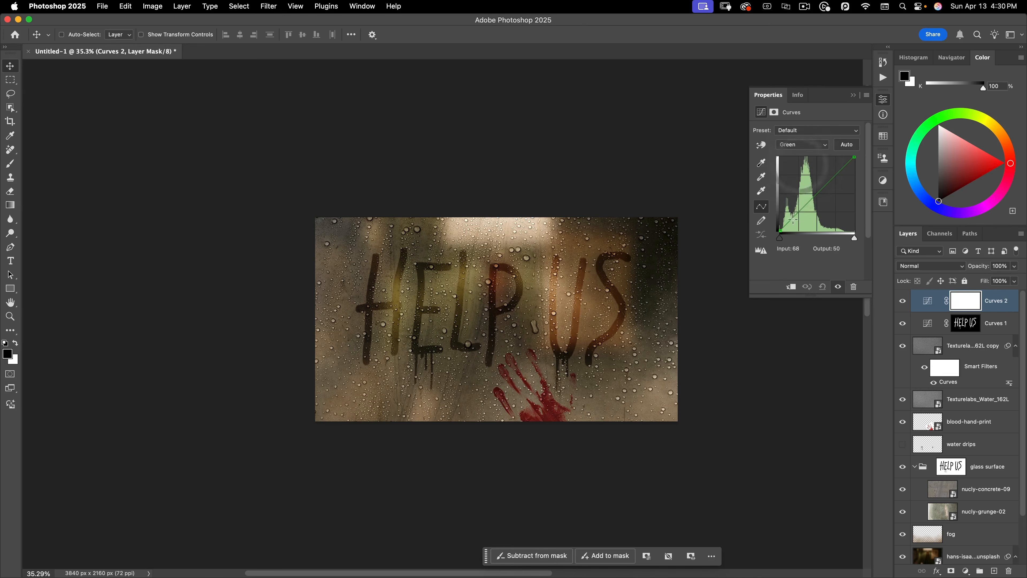
pyautogui.moveTo(792, 220); pyautogui.dragTo(791, 221)
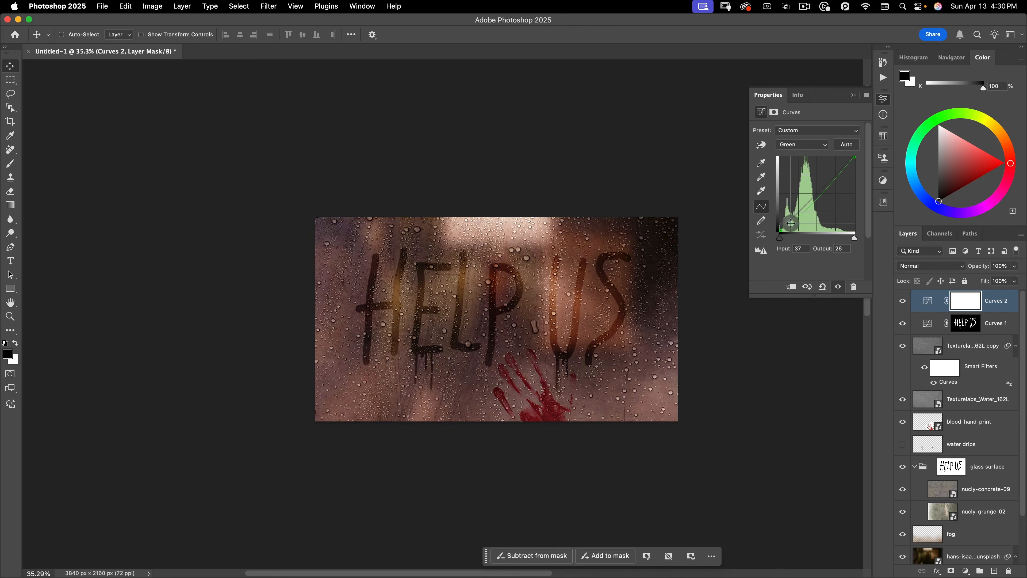
pyautogui.moveTo(829, 180); pyautogui.dragTo(827, 182)
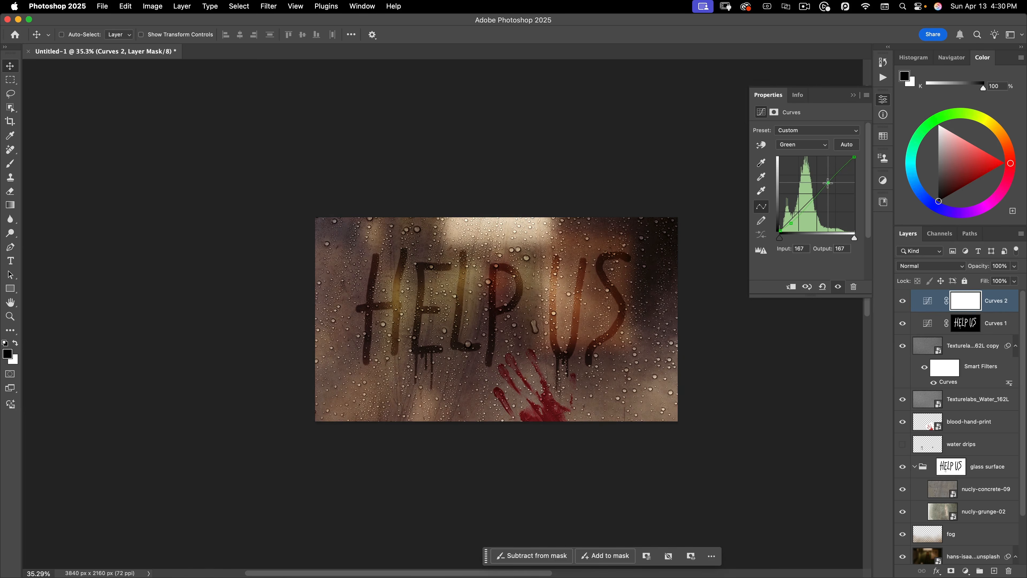
# Set the Blue channel's curve points to input 41, output 29 in the shadows and 146/146 above
pyautogui.click(802, 144)
pyautogui.click(794, 155)
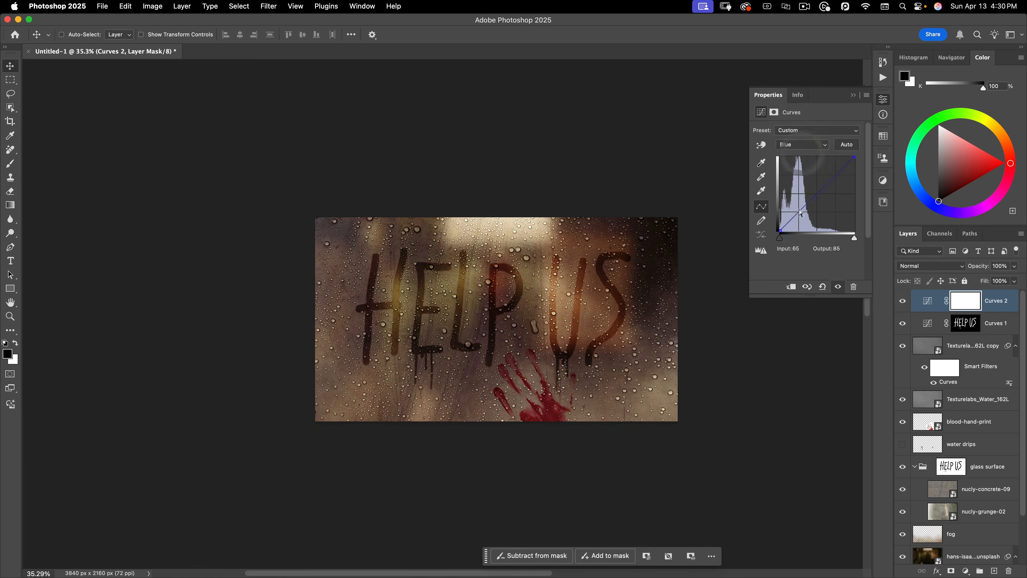
pyautogui.moveTo(800, 213); pyautogui.dragTo(792, 222)
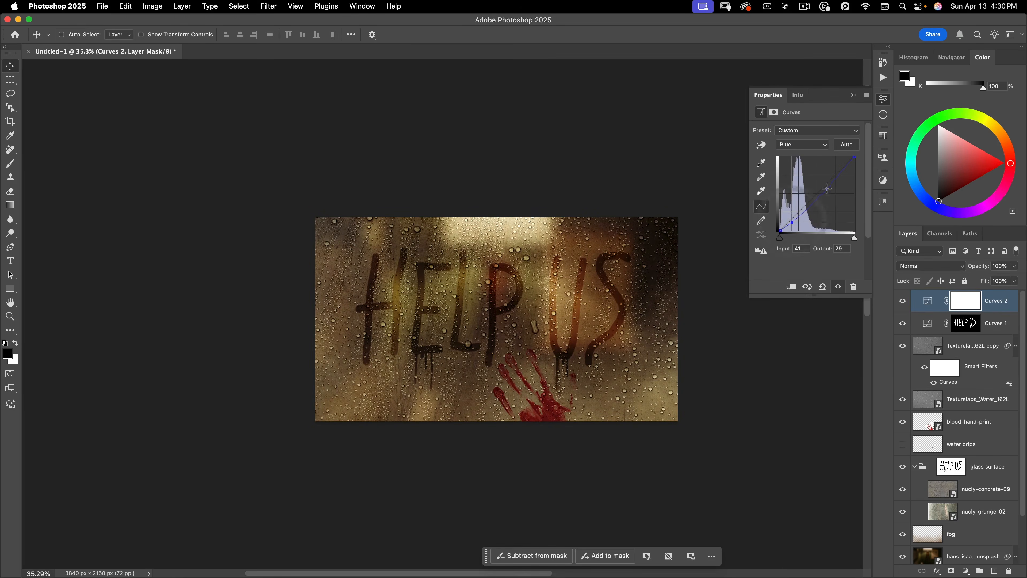
pyautogui.moveTo(826, 188); pyautogui.dragTo(822, 188)
# Anchor the Red channel's highlights with an upper point and lower its shadow point to input 39, output 33
pyautogui.click(800, 144)
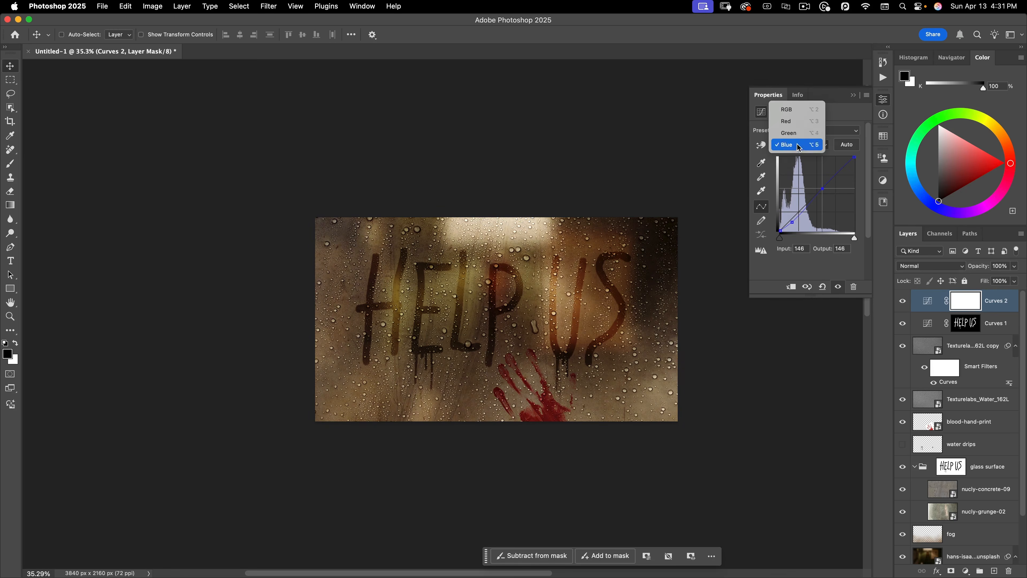
pyautogui.click(799, 125)
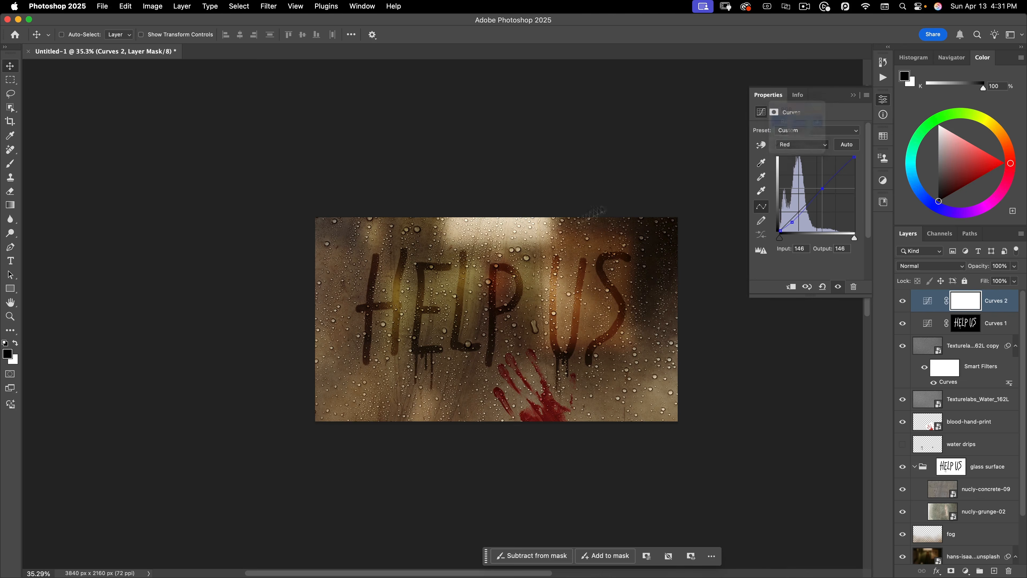
pyautogui.click(828, 182)
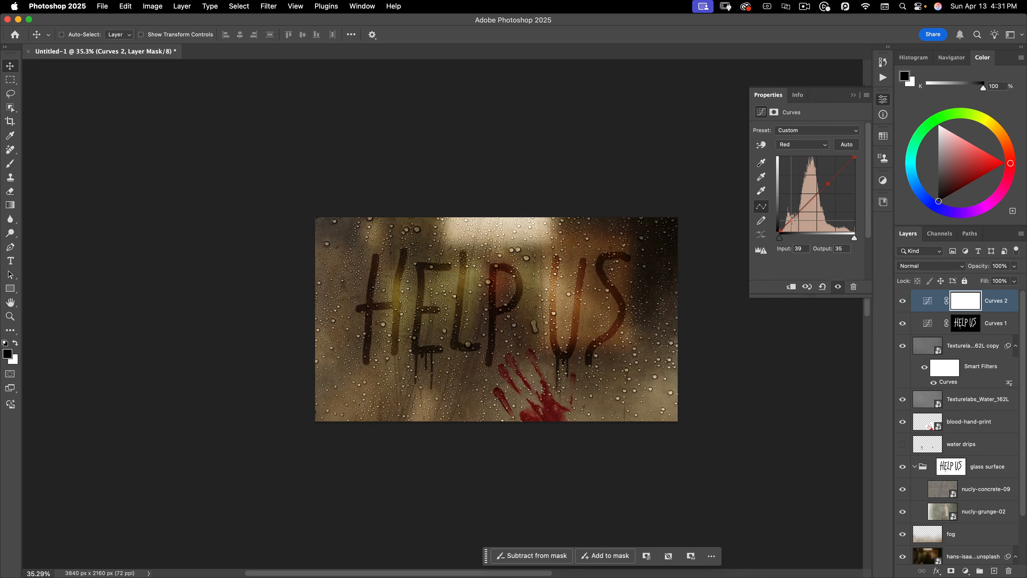
pyautogui.click(792, 221)
pyautogui.click(802, 144)
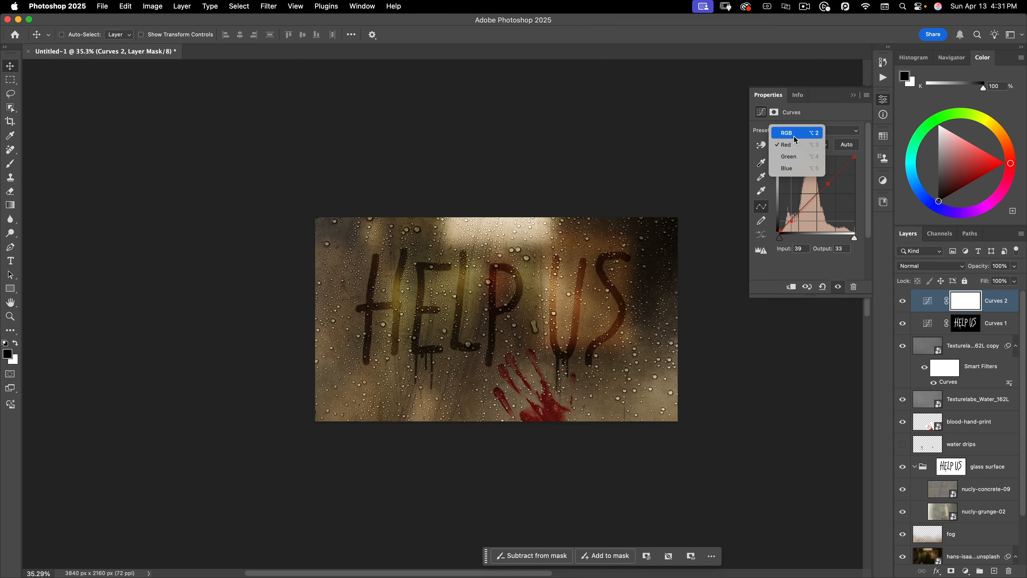
# Raise the Green channel's upper curve point to input 163, output 178 and nudge its shadow point slightly toward higher input
pyautogui.click(789, 156)
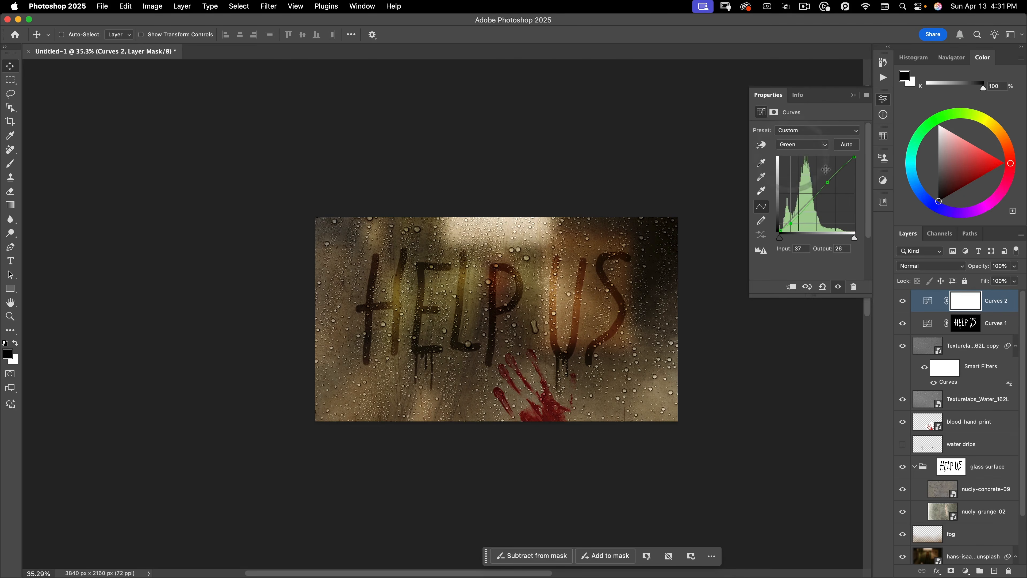
pyautogui.moveTo(827, 183); pyautogui.dragTo(827, 180)
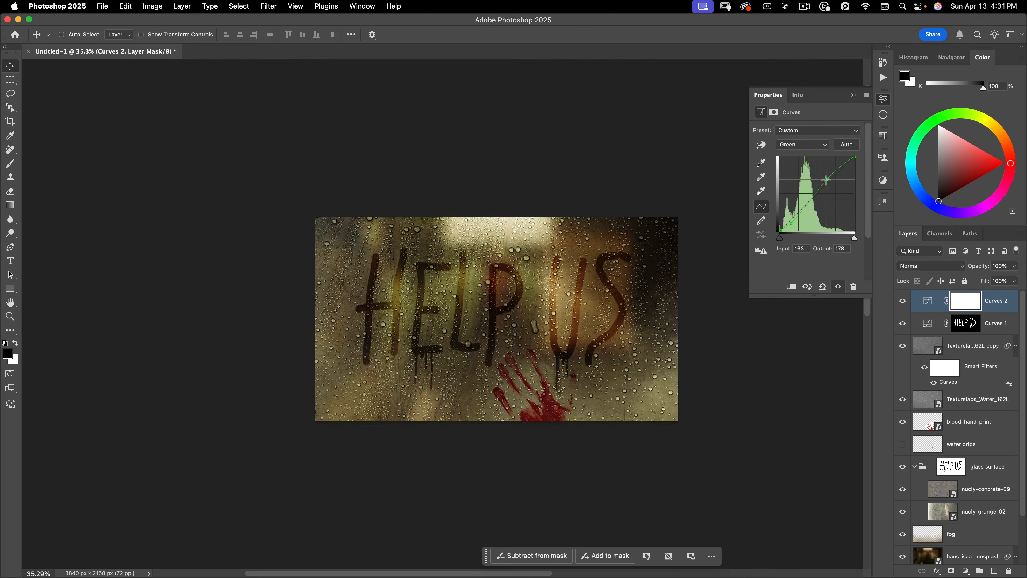
pyautogui.click(792, 223)
pyautogui.moveTo(791, 222); pyautogui.dragTo(793, 222)
# Add contrast on the composite RGB curve with an upper point at input 153, output 172 and a lower point at 68/66
pyautogui.click(798, 146)
pyautogui.click(800, 123)
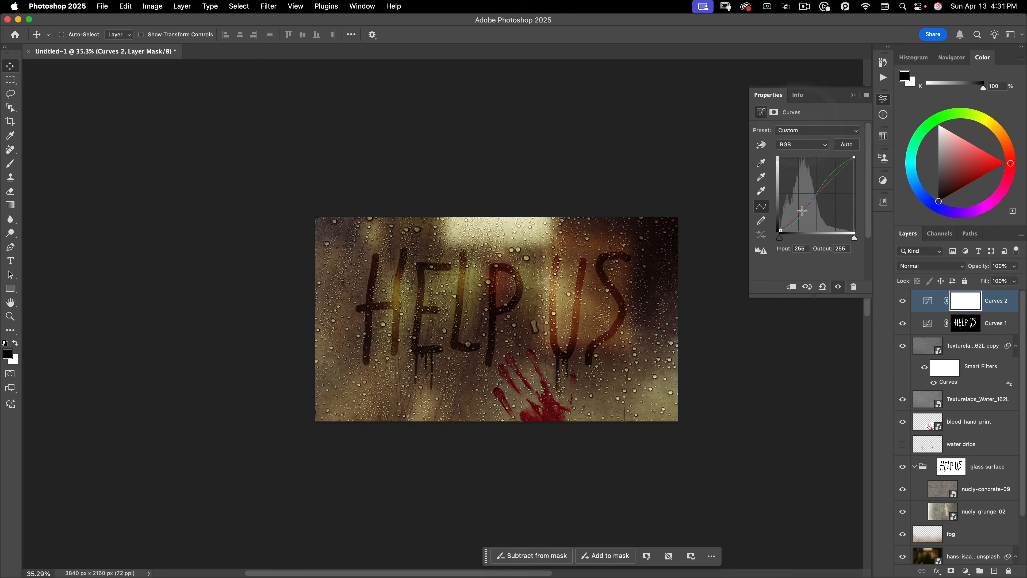
pyautogui.moveTo(800, 209); pyautogui.dragTo(824, 181)
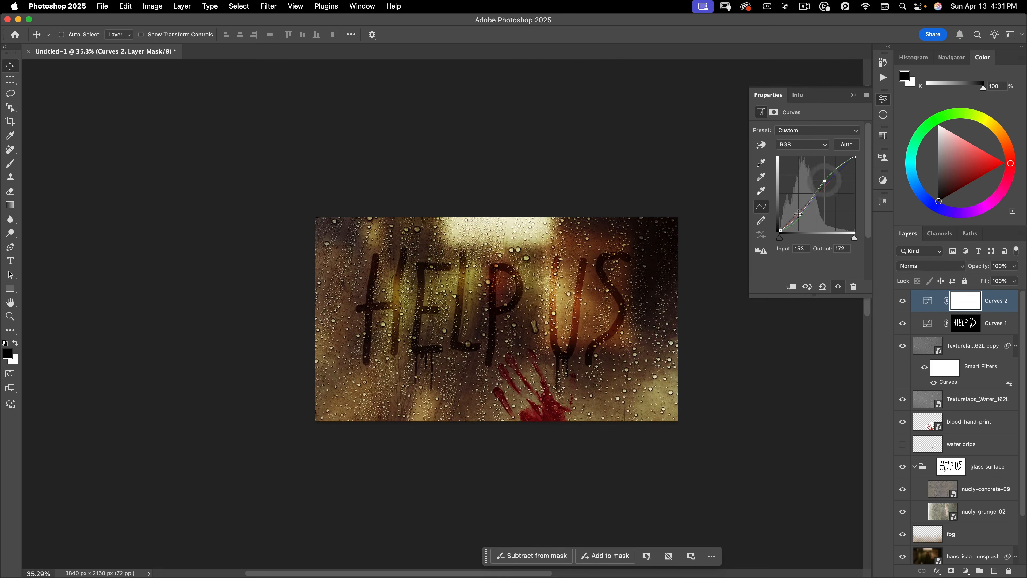
pyautogui.moveTo(799, 212); pyautogui.dragTo(799, 209)
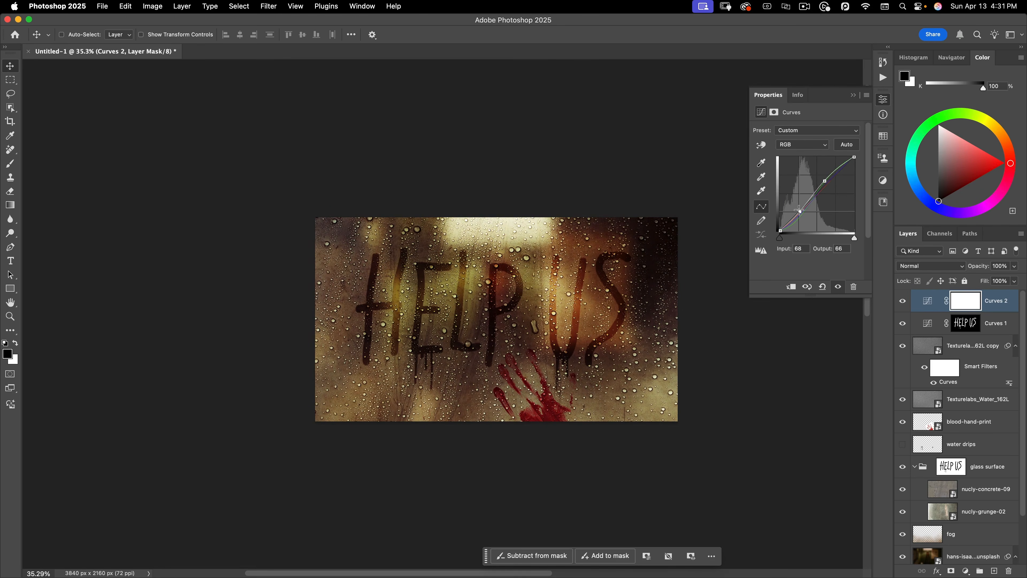
# Lower the Red channel's shadow point and set its upper point to input 158, output 156
pyautogui.click(798, 146)
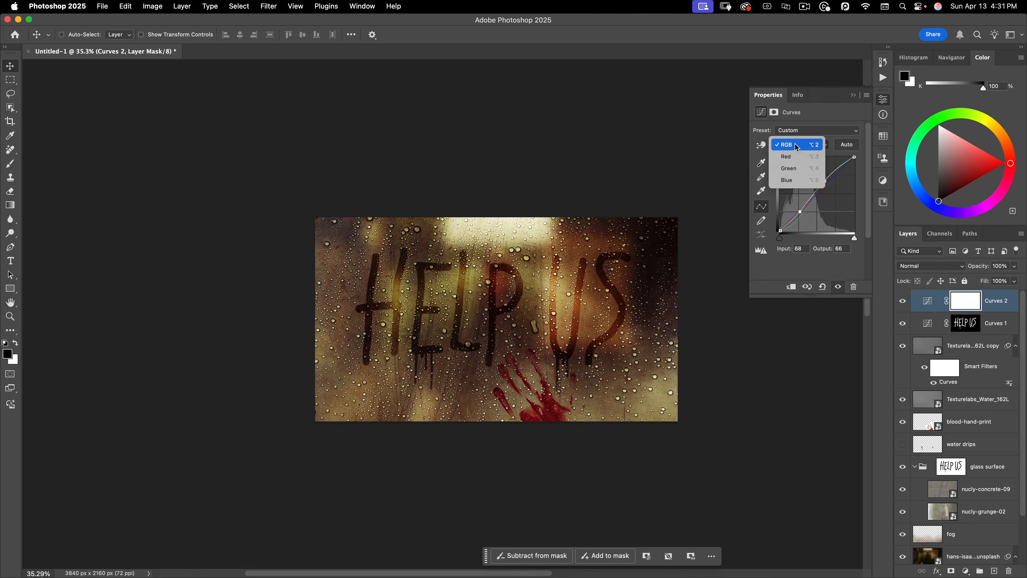
pyautogui.click(793, 157)
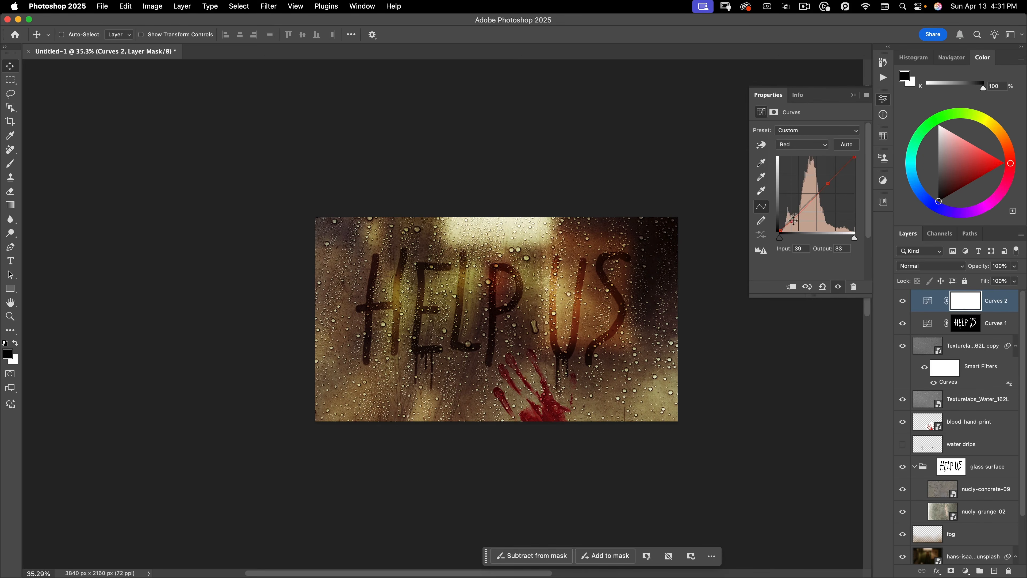
pyautogui.moveTo(795, 218); pyautogui.dragTo(797, 222)
pyautogui.moveTo(827, 183); pyautogui.dragTo(826, 186)
# Fine-tune the Green channel's shadow point and settle its upper point at input 163, output 178
pyautogui.click(798, 145)
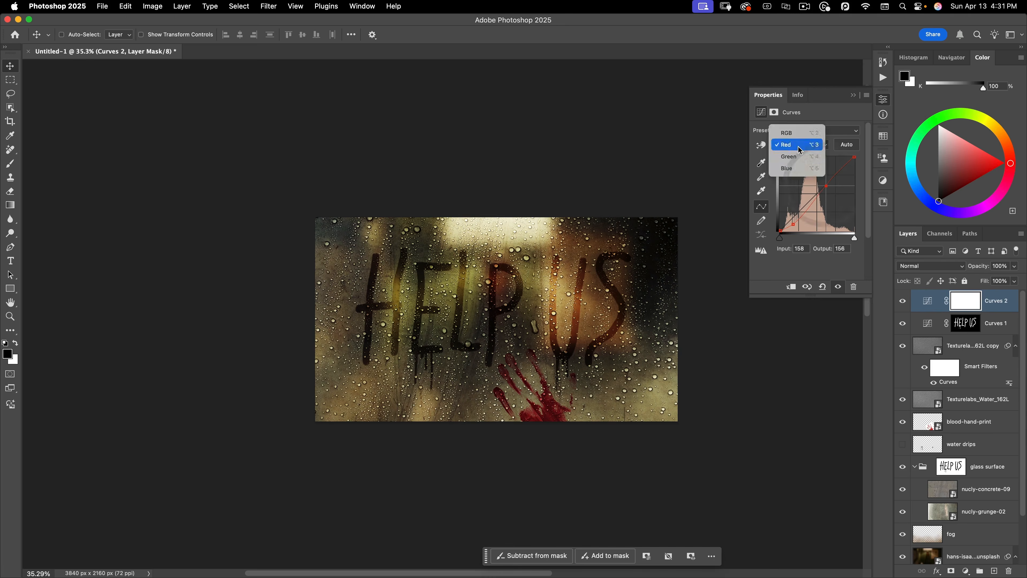
pyautogui.click(793, 156)
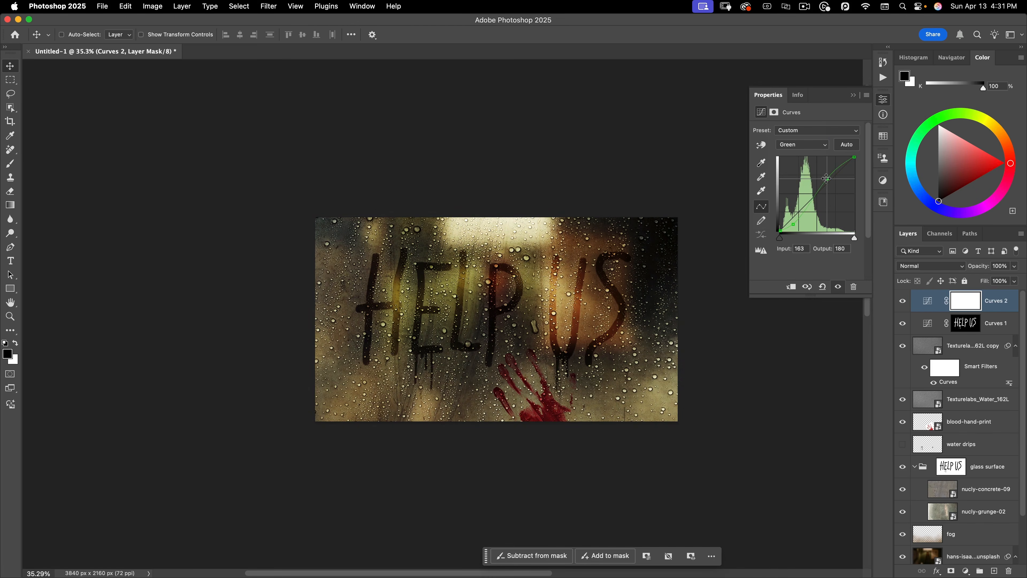
pyautogui.moveTo(825, 179); pyautogui.dragTo(826, 178)
pyautogui.click(793, 225)
pyautogui.moveTo(828, 178); pyautogui.dragTo(827, 180)
# Set the Blue channel's shadow point to input 45, output 22 and lower its upper point slightly
pyautogui.click(802, 145)
pyautogui.click(792, 156)
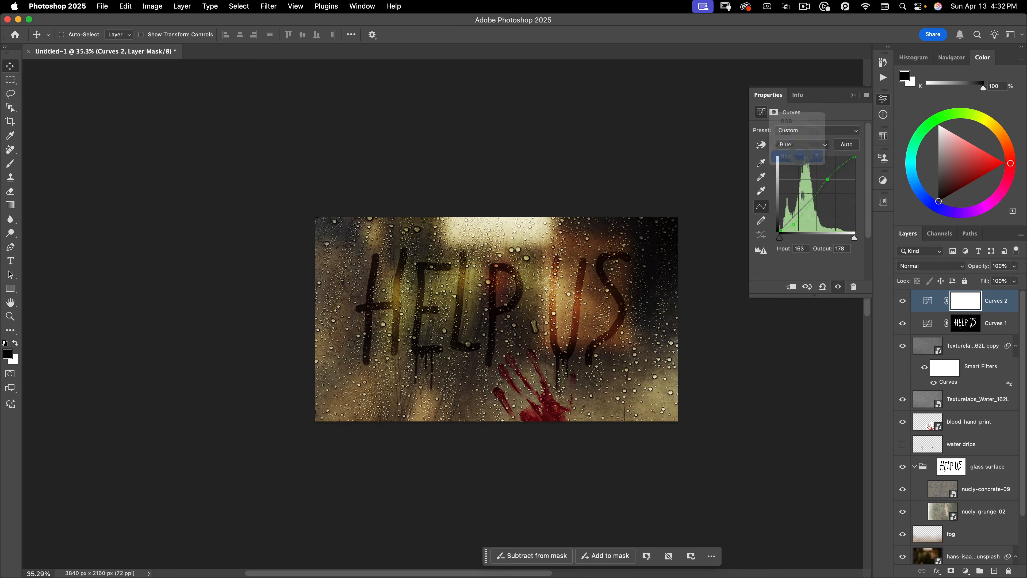
pyautogui.moveTo(792, 222); pyautogui.dragTo(794, 223)
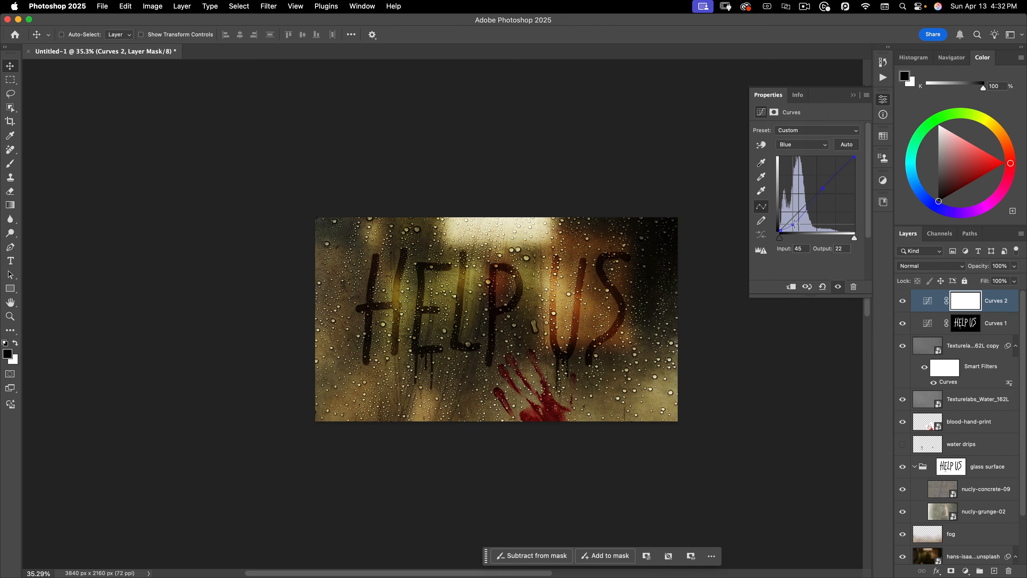
pyautogui.moveTo(822, 188); pyautogui.dragTo(822, 191)
pyautogui.click(882, 100)
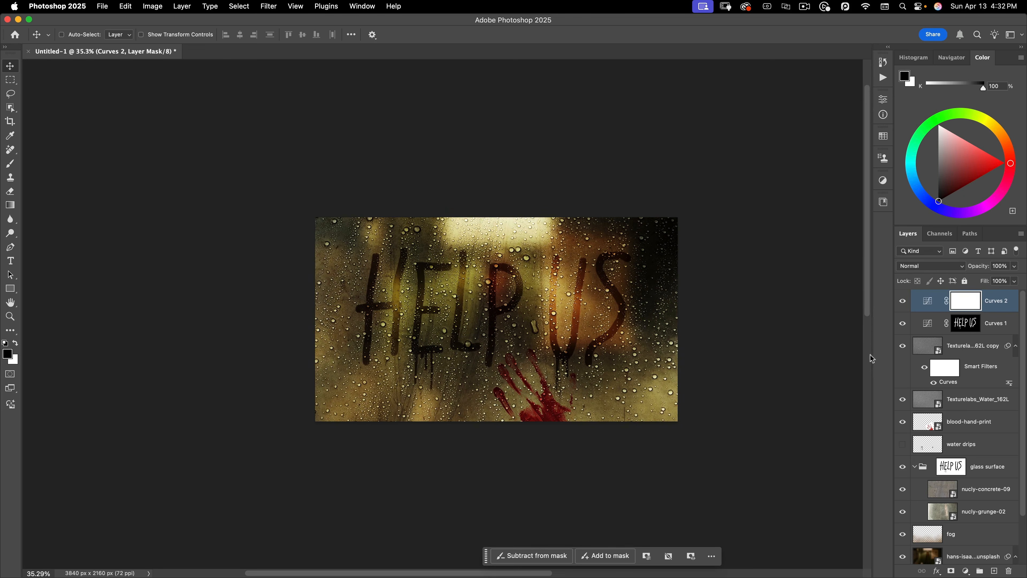
# Raise the nucly-grunge-02 texture layer's opacity to 30%
pyautogui.click(941, 511)
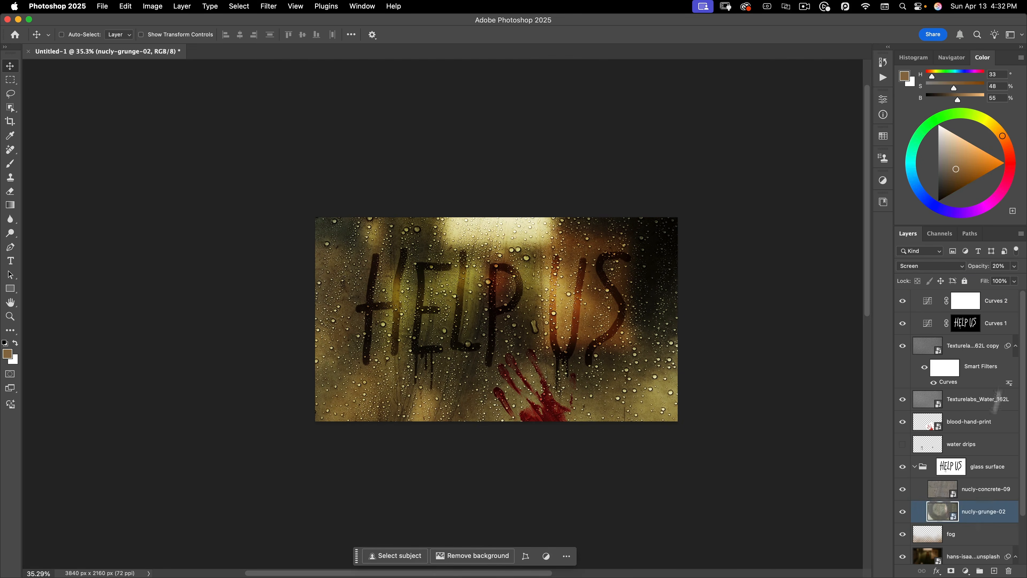
pyautogui.moveTo(980, 268); pyautogui.dragTo(986, 266)
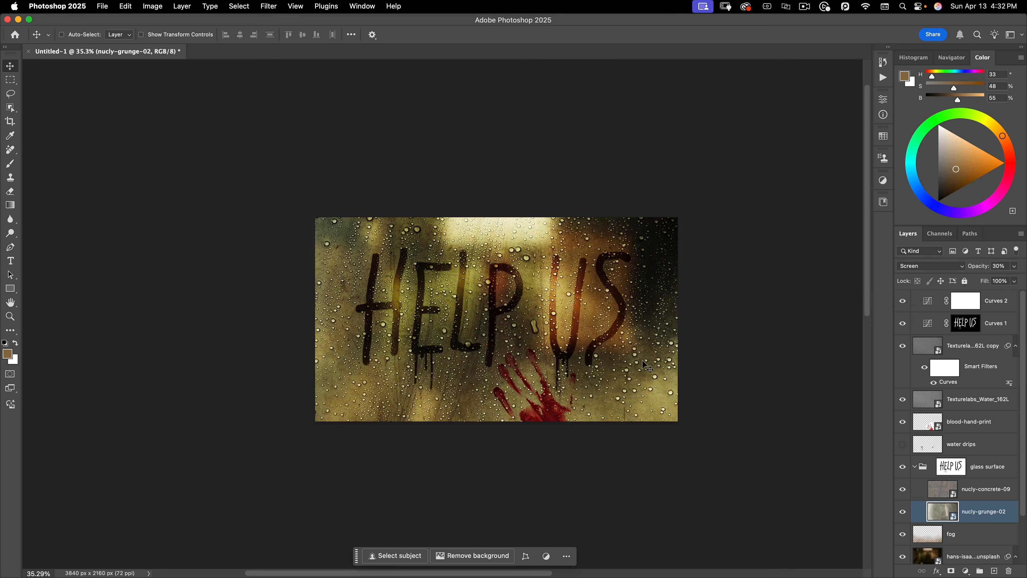
# Lower the Curves 2 composite RGB curve's shadow point slightly and set its upper point to input 162, output 166
pyautogui.doubleClick(926, 302)
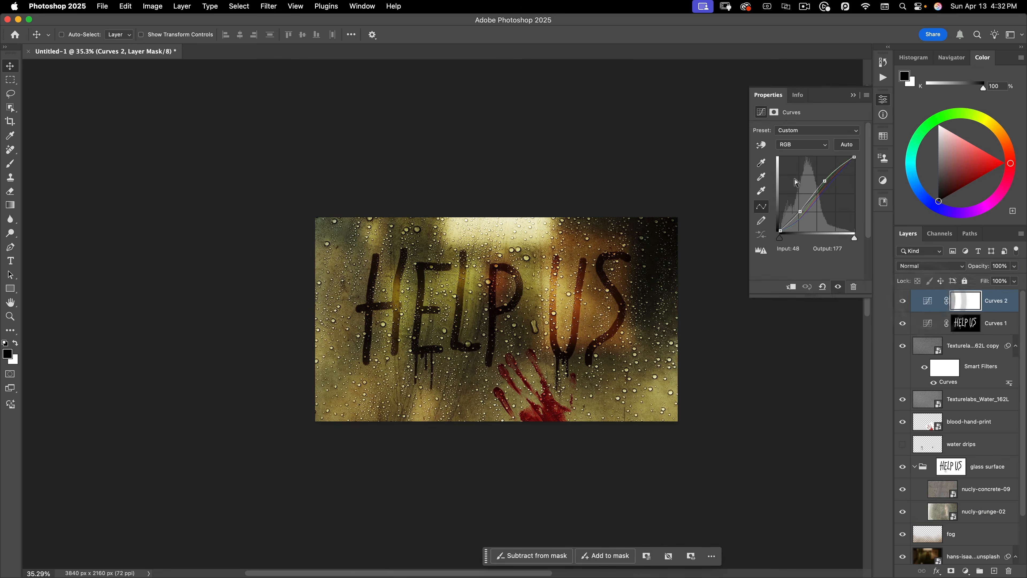
pyautogui.click(800, 212)
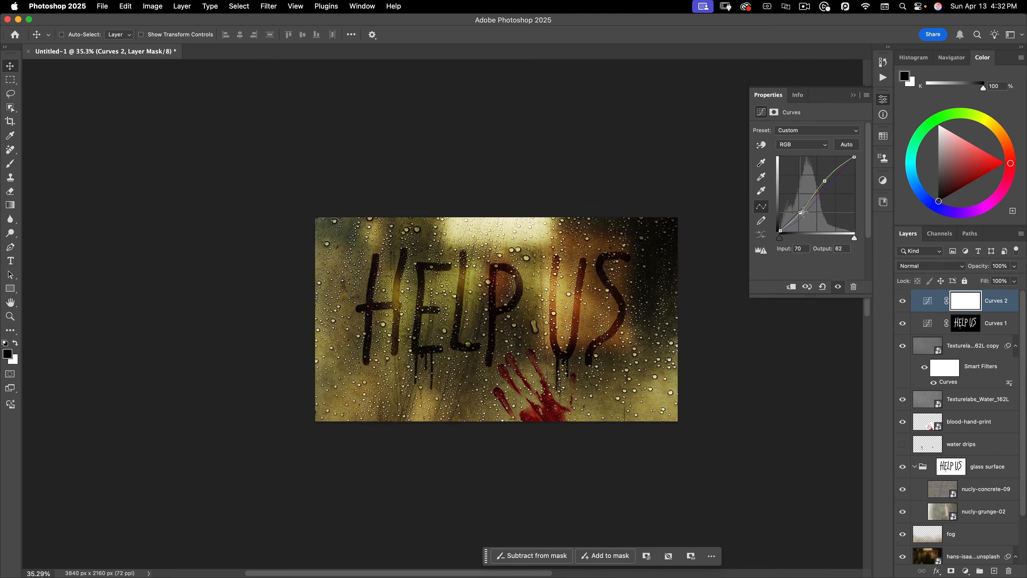
pyautogui.moveTo(824, 181); pyautogui.dragTo(826, 184)
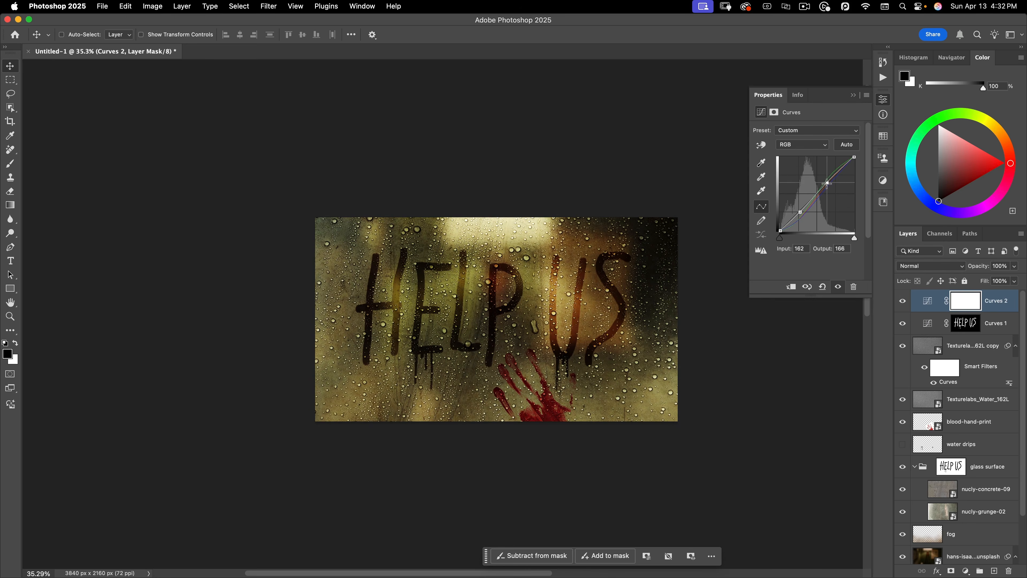
pyautogui.click(883, 99)
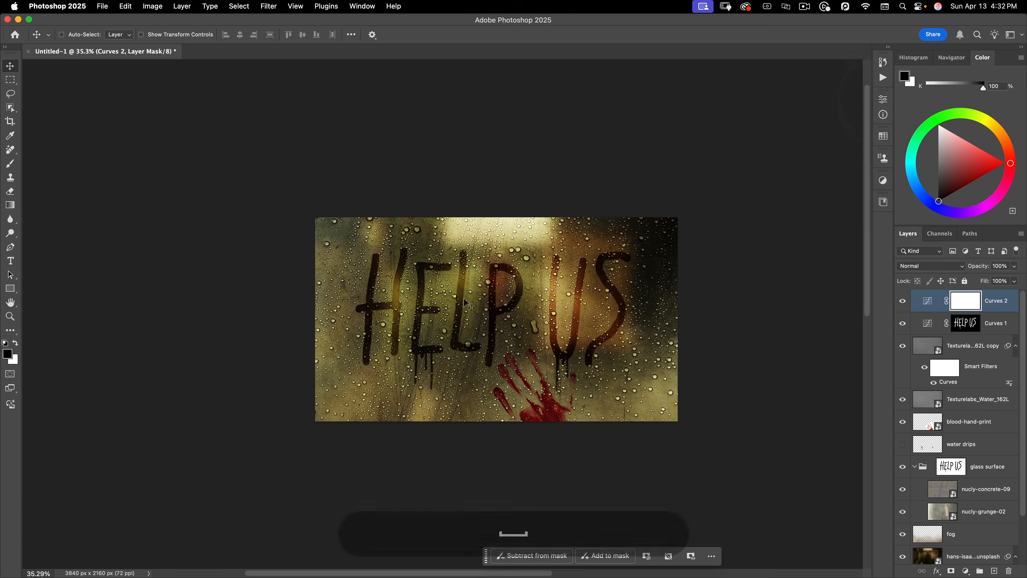